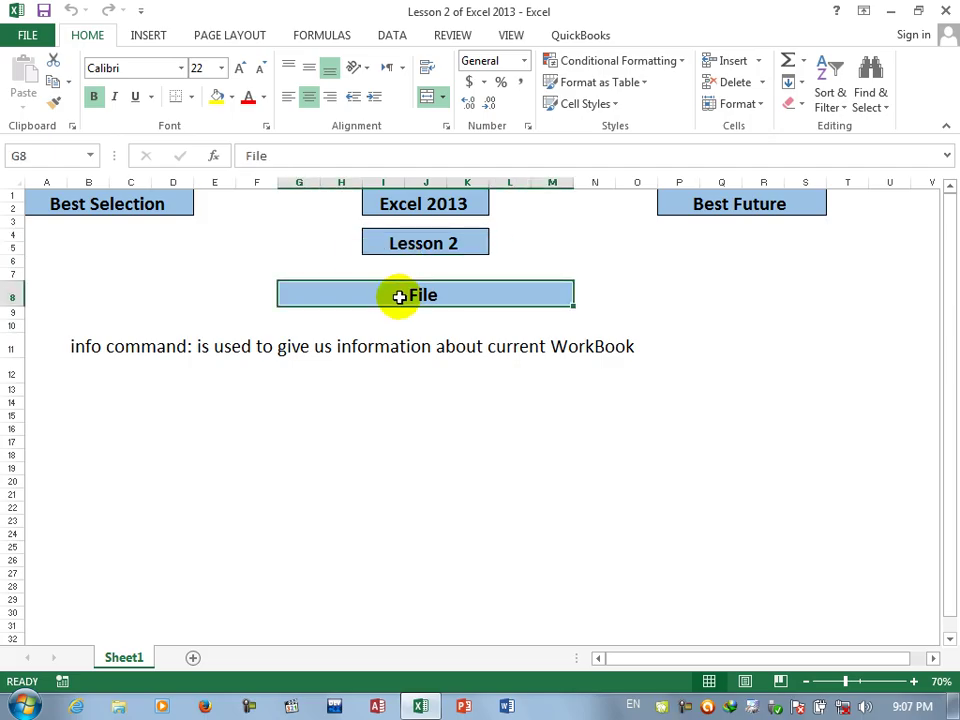
Close the Lesson 2 of Excel 2013 workbook after viewing its file information, and create a new blank workbook
click(30, 38)
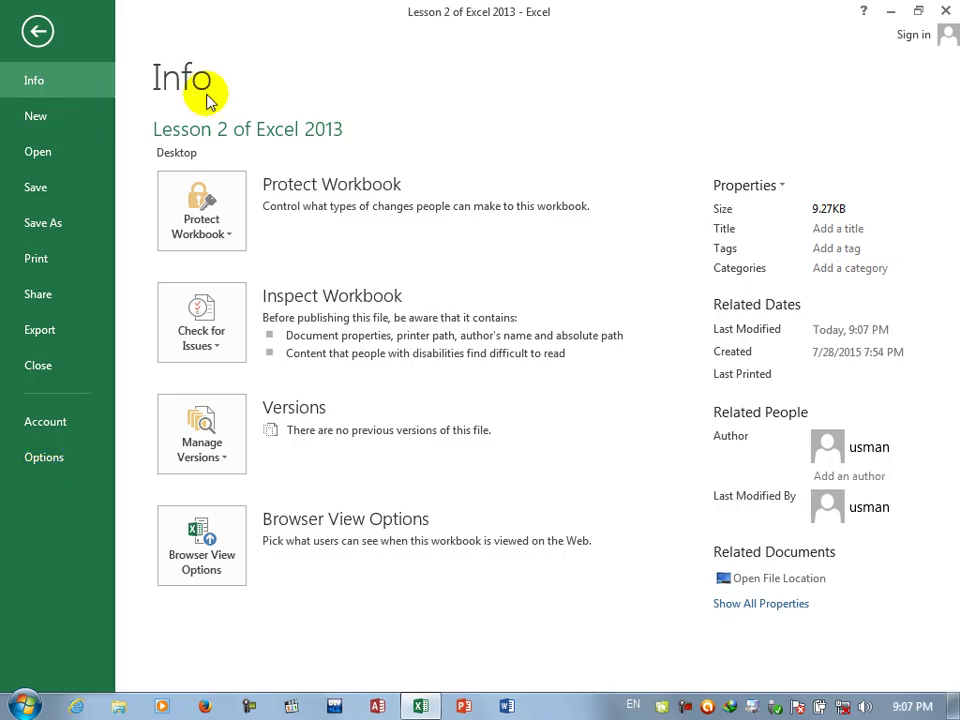
click(37, 31)
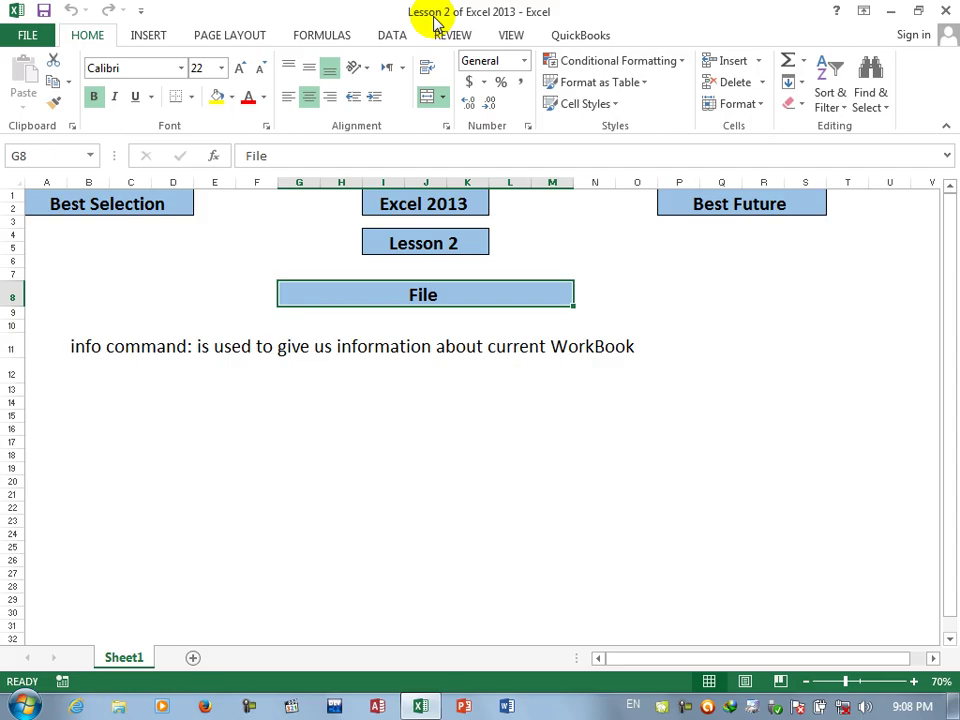
key(ctrl+w)
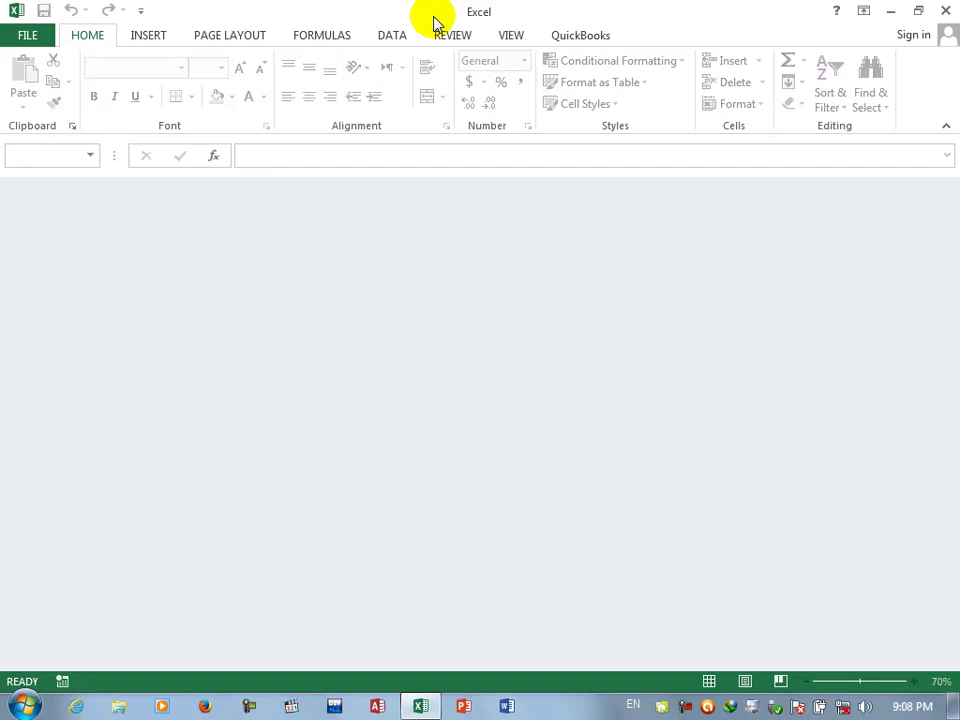
key(ctrl+n)
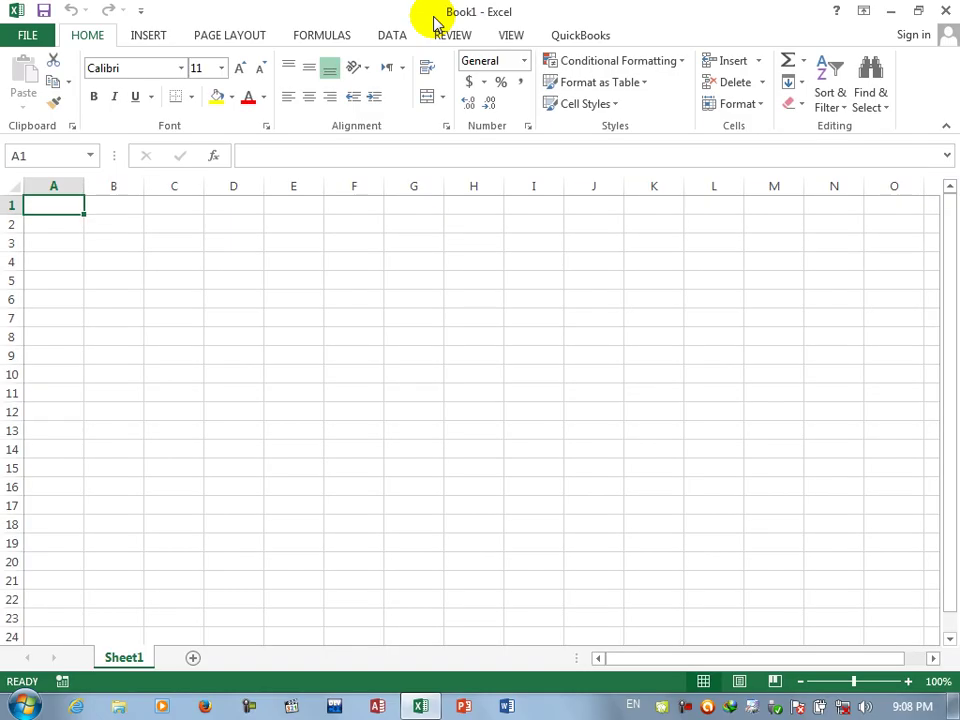
Fill every cell of the range A1:M20 with the text "afghan" in a single entry
drag(72, 209, 793, 559)
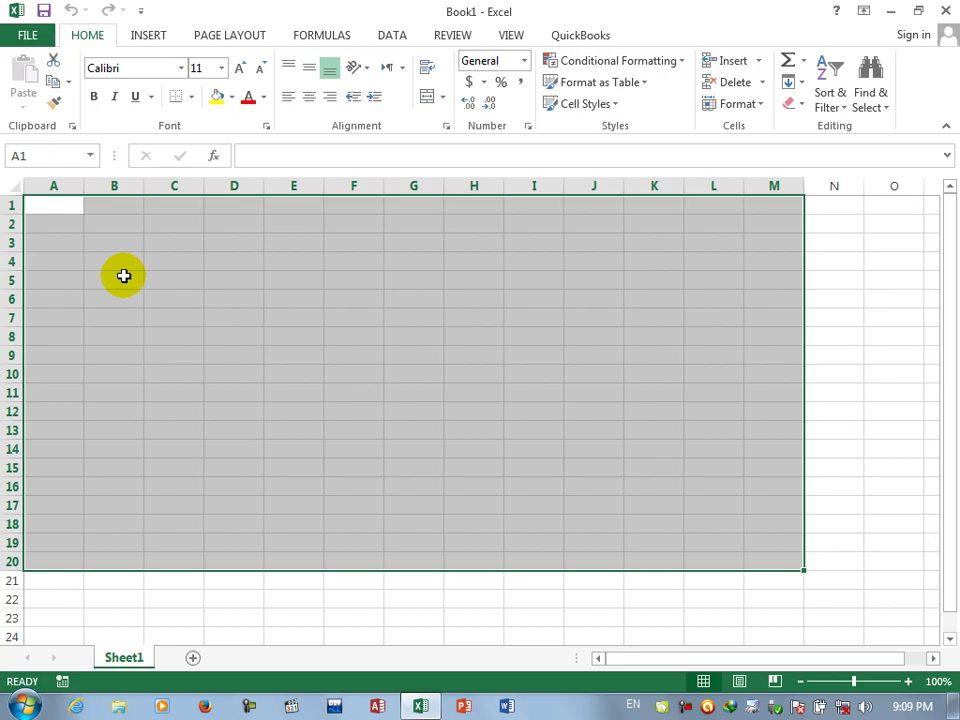
text(afgg)
key(BackSpace)
text(han)
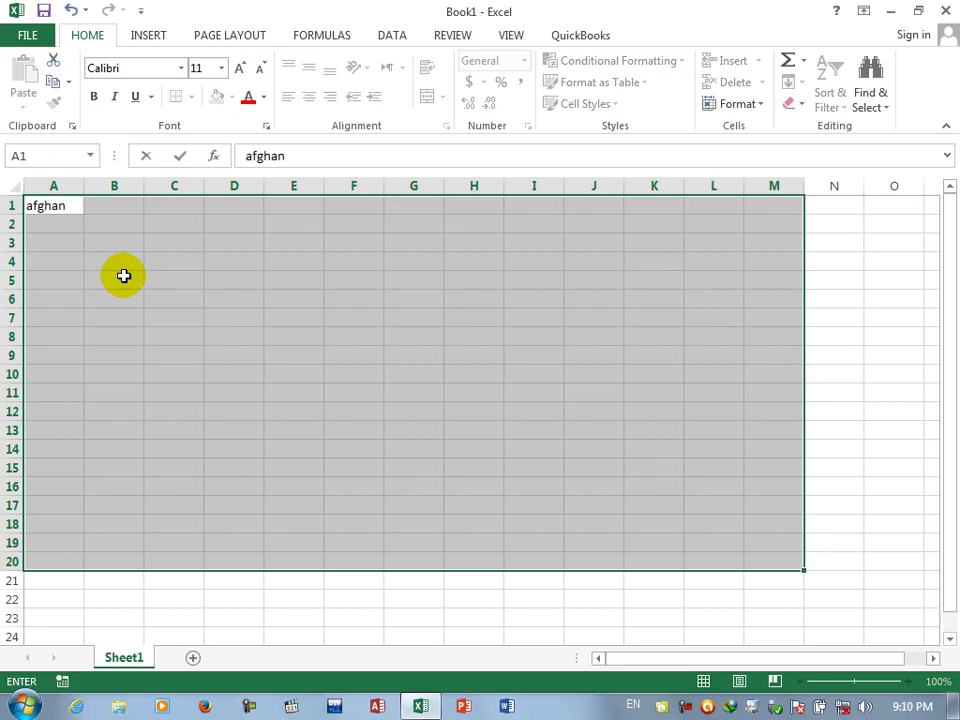
key(ctrl+Return)
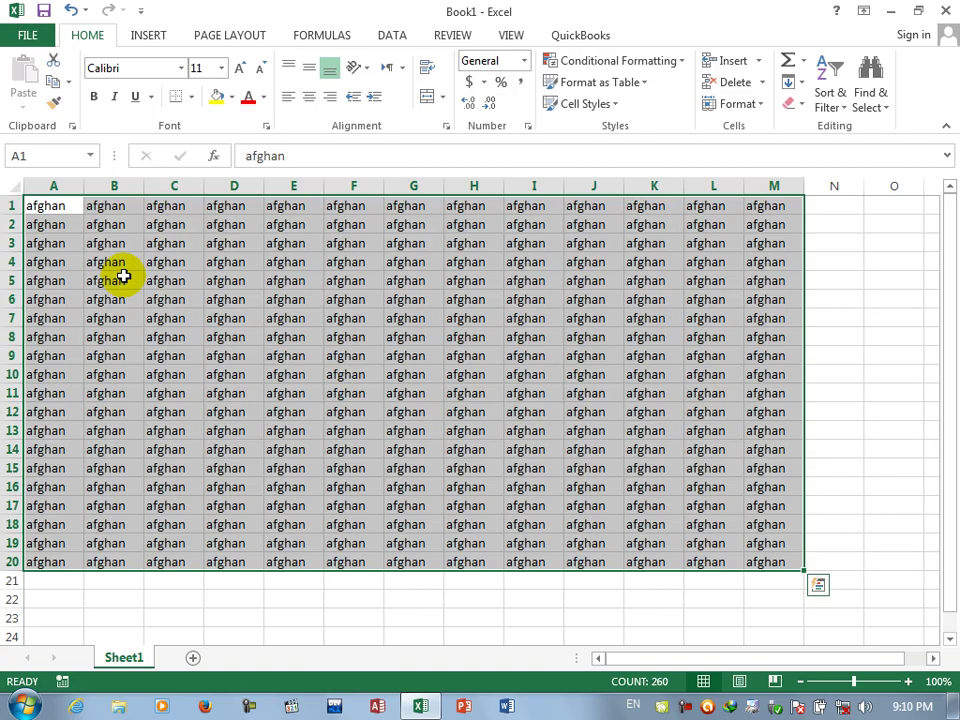
Clear the range A1:M20 and fill all of its cells at once with a person's first name
key(Delete)
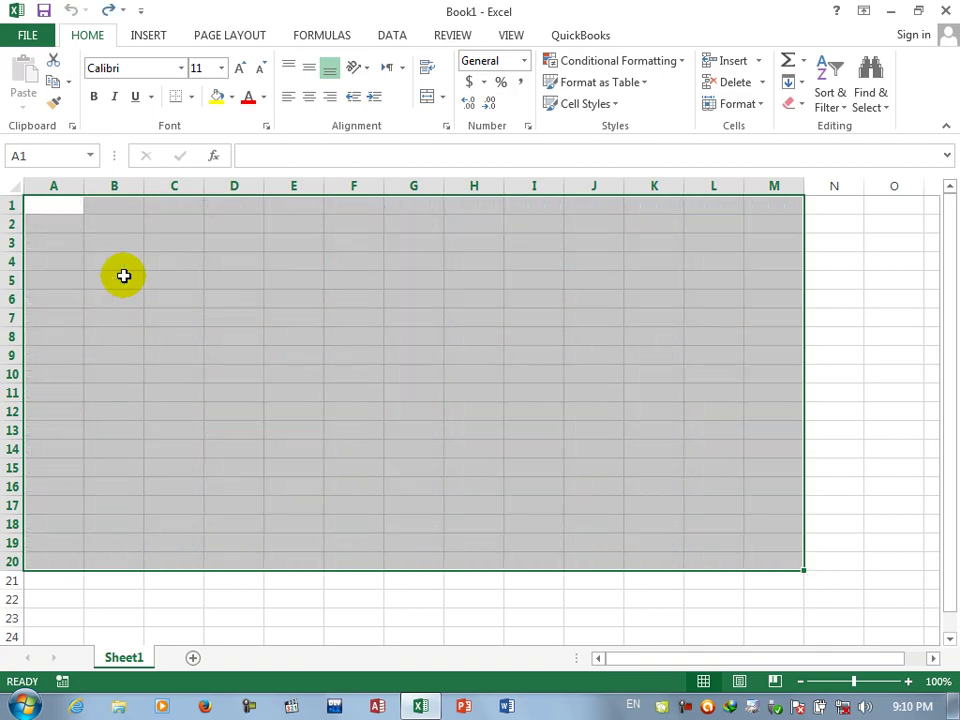
text(asad)
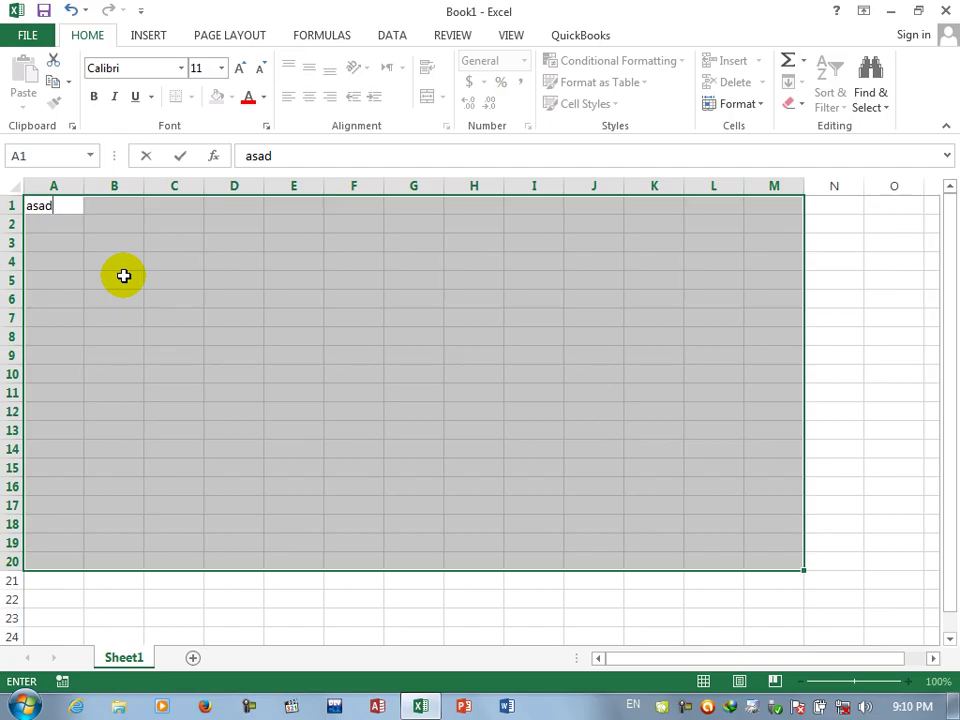
key(ctrl+Return)
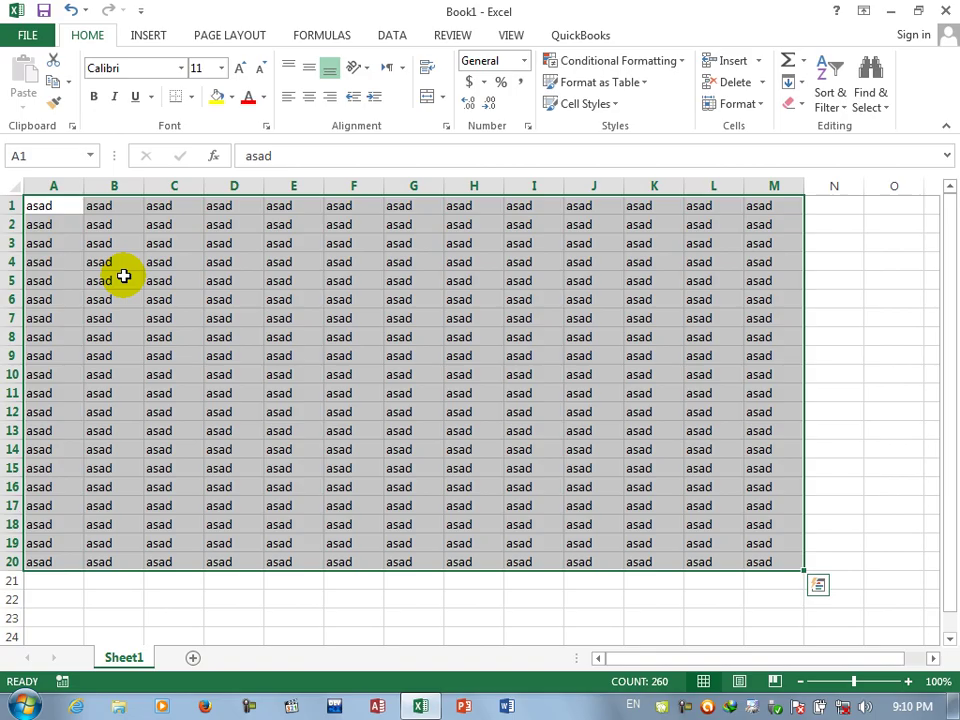
Save the new workbook to the Desktop under the file name sales
key(ctrl+s)
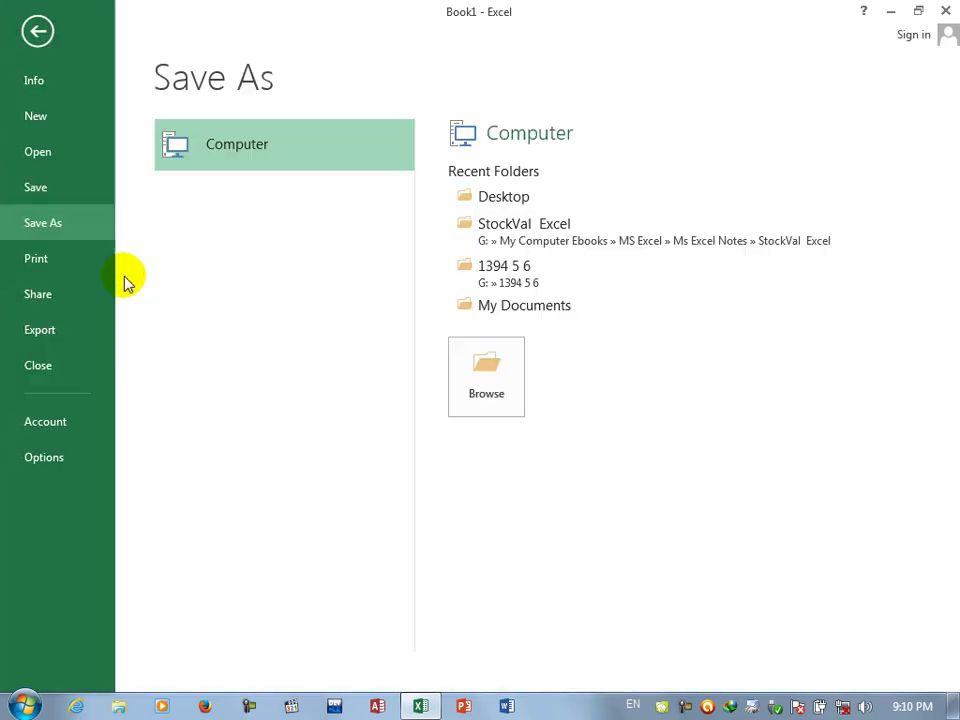
click(525, 197)
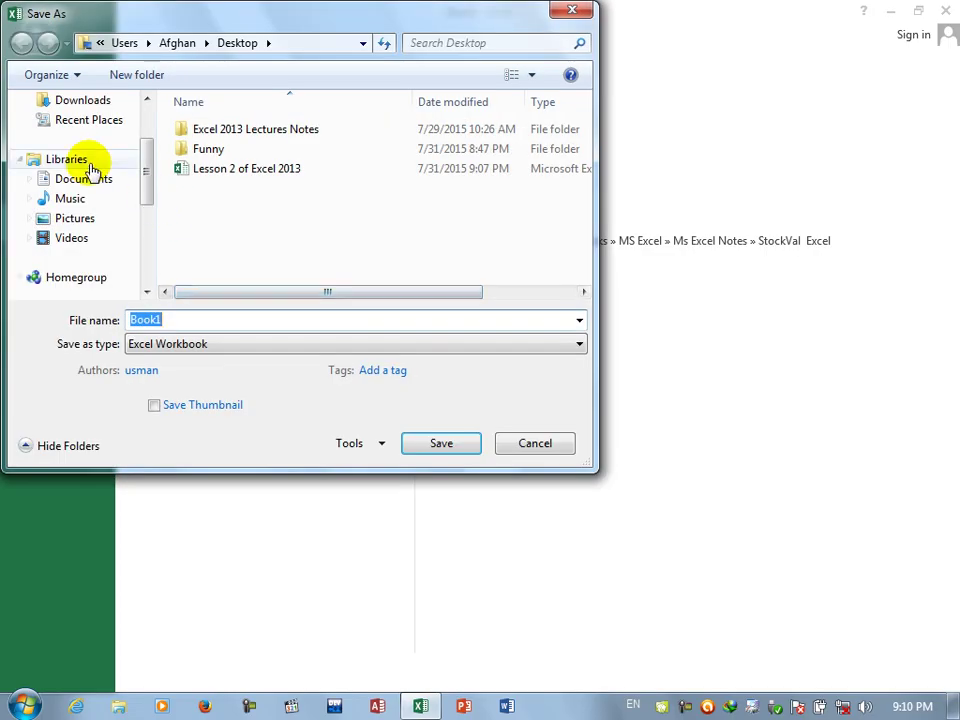
drag(148, 203, 144, 141)
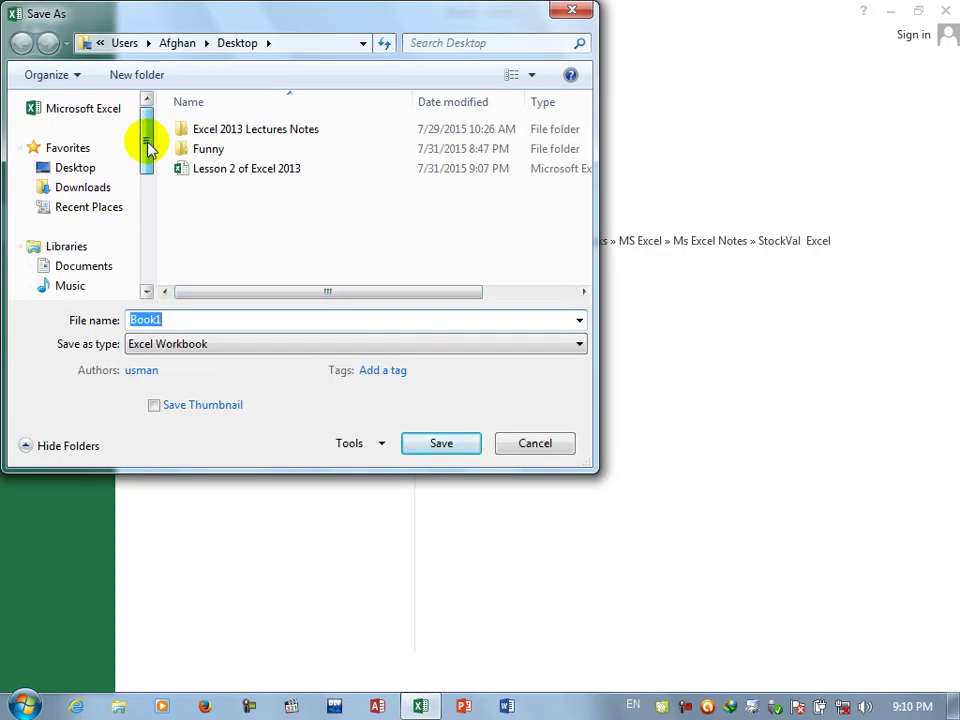
click(93, 168)
double_click(163, 319)
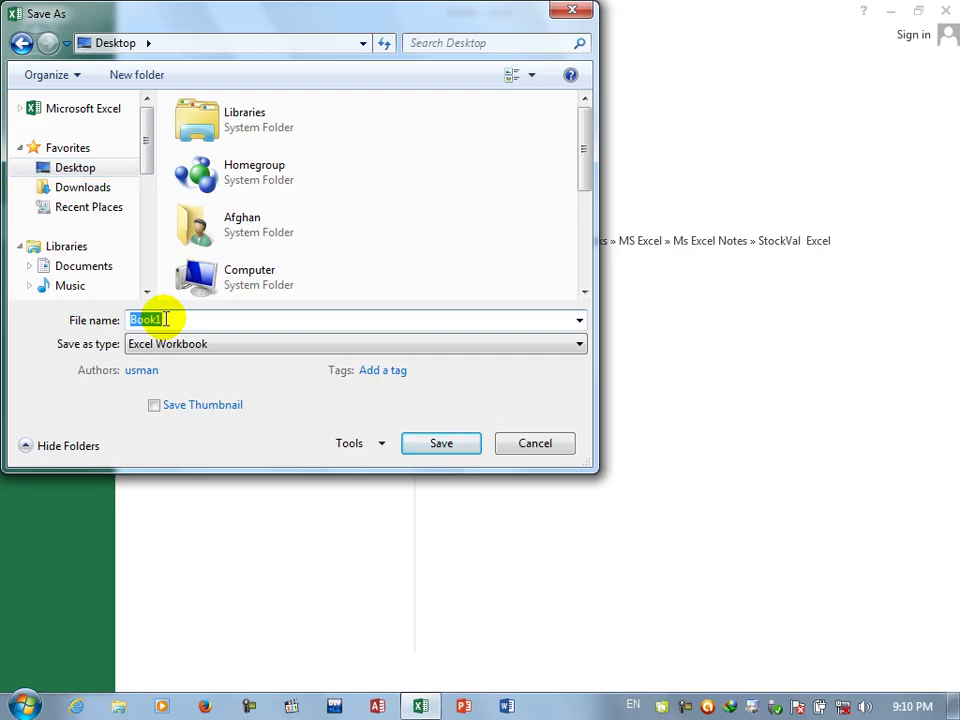
text(sales)
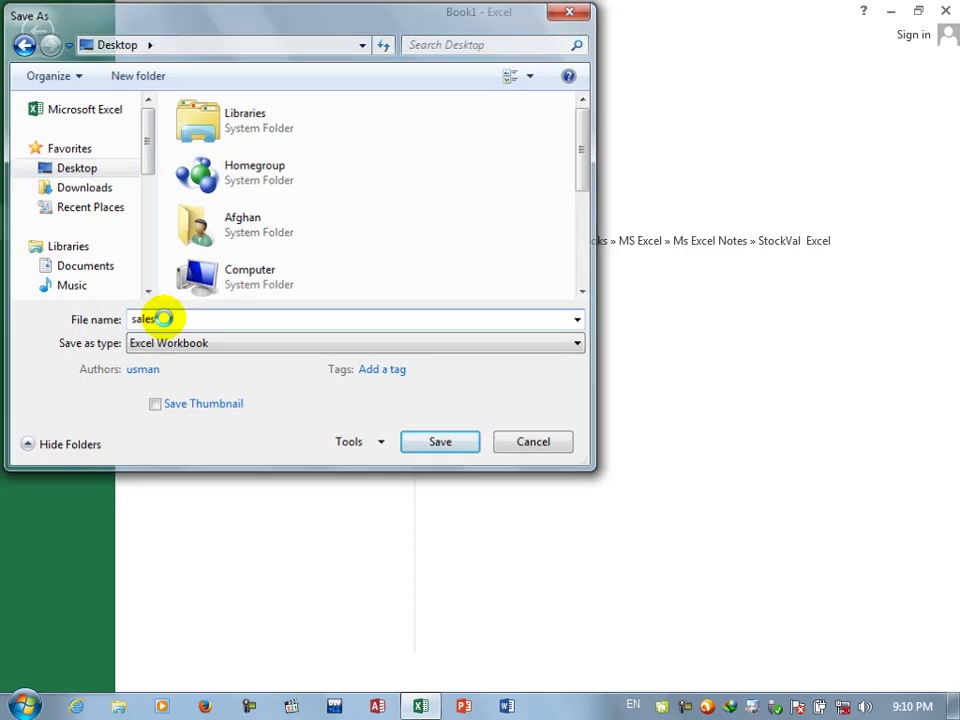
key(Return)
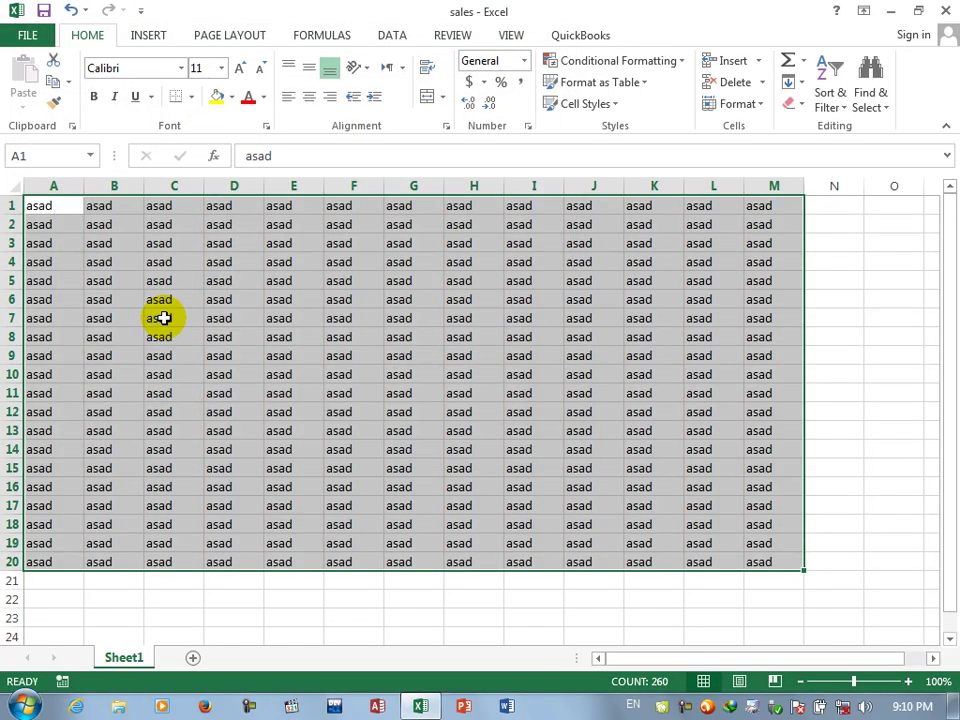
Close the workbook and reopen the sales file from the Desktop
click(948, 9)
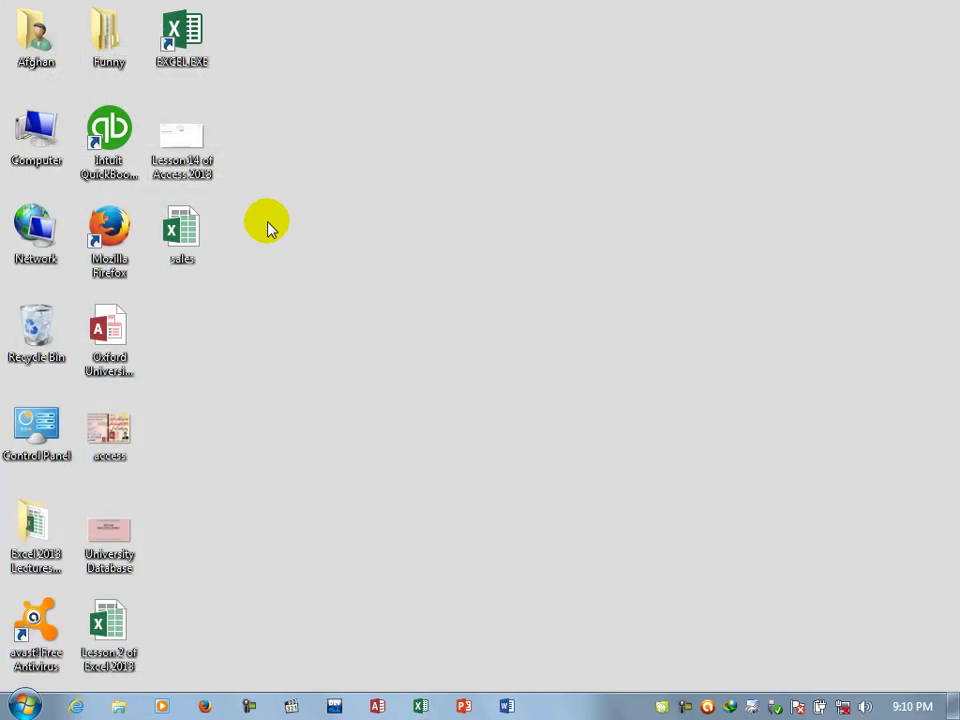
click(191, 245)
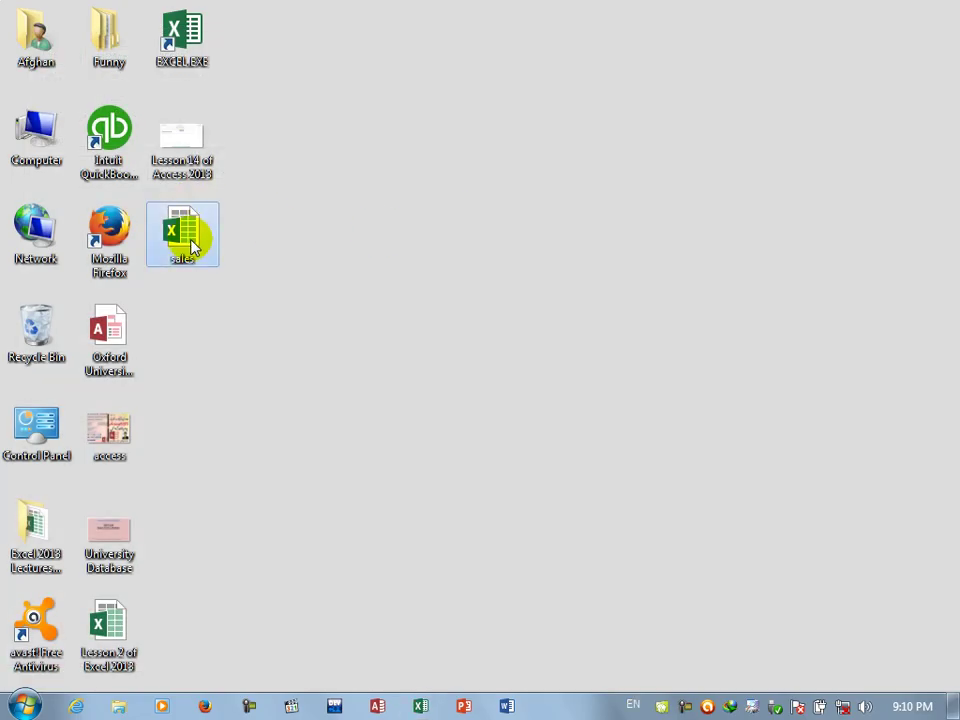
double_click(191, 245)
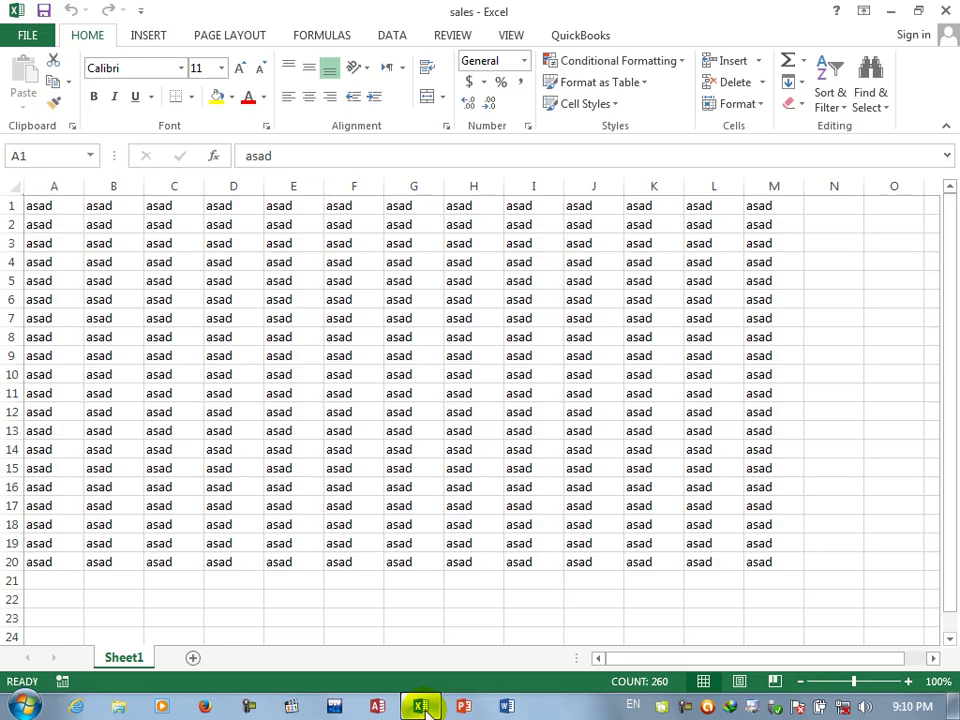
Open the file location of the sales workbook from its file information, locate the file there and close the folder window
click(28, 38)
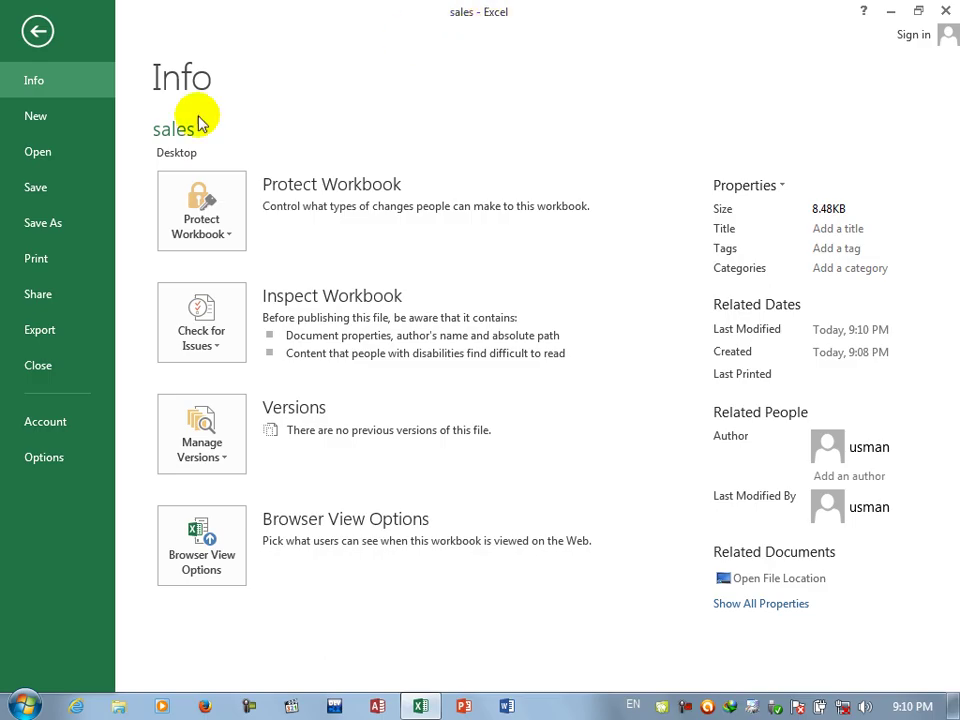
click(174, 160)
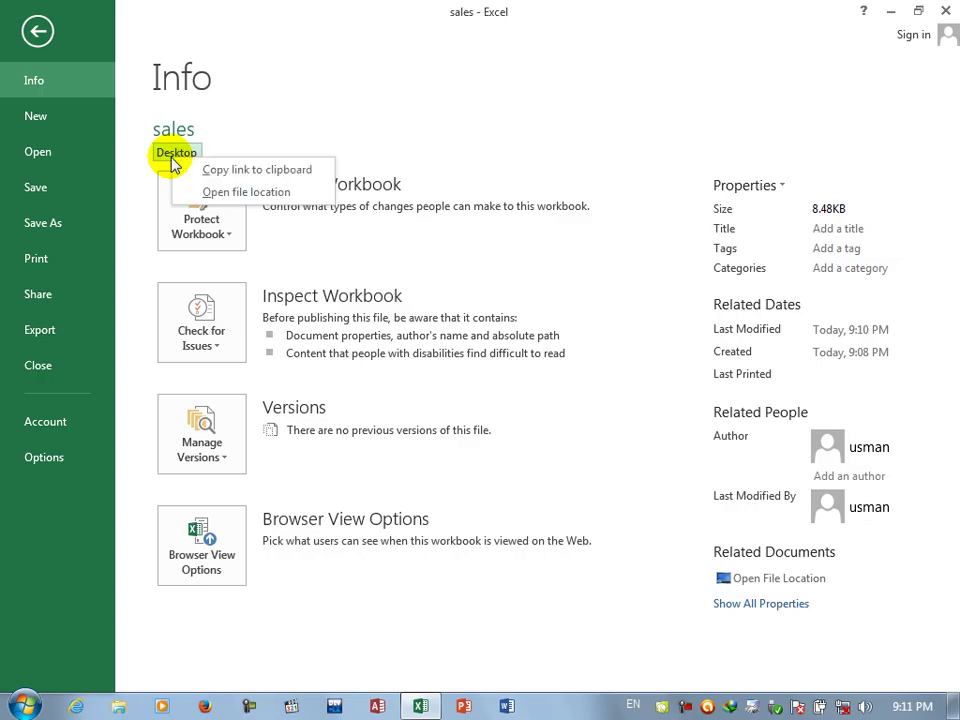
click(224, 193)
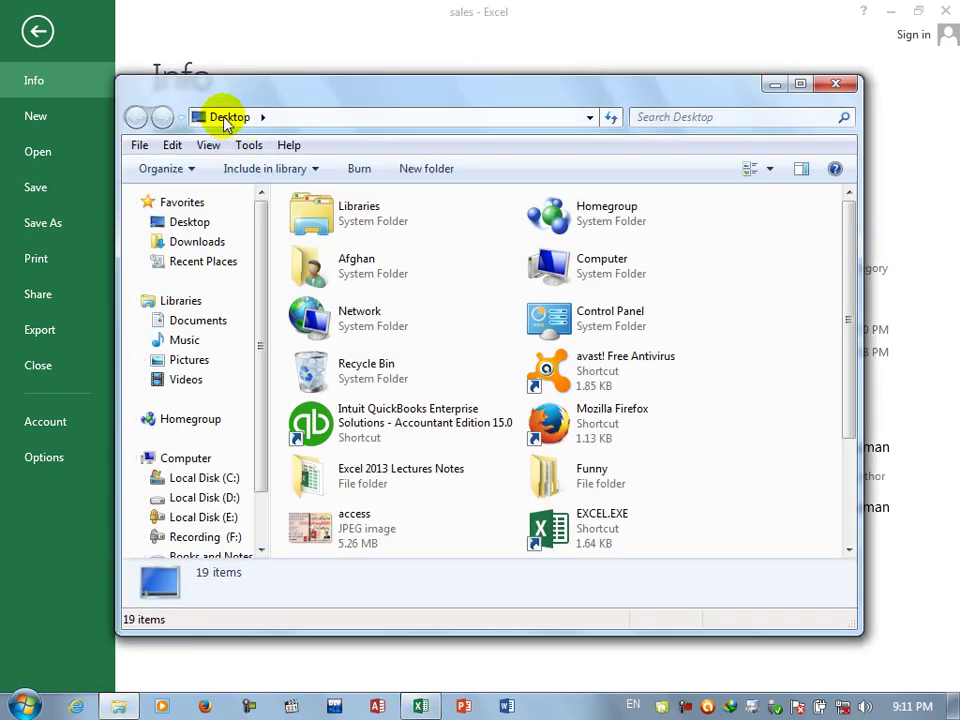
drag(857, 289, 851, 435)
click(596, 493)
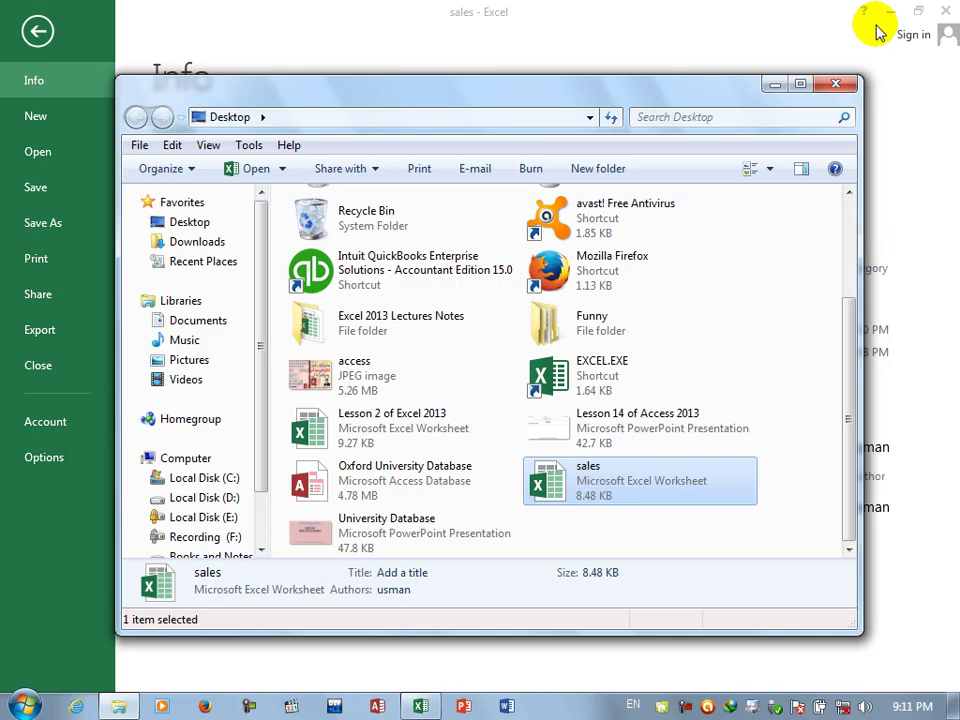
click(835, 88)
Copy the workbook's file link to the clipboard and check the entry in the Office Clipboard
click(169, 151)
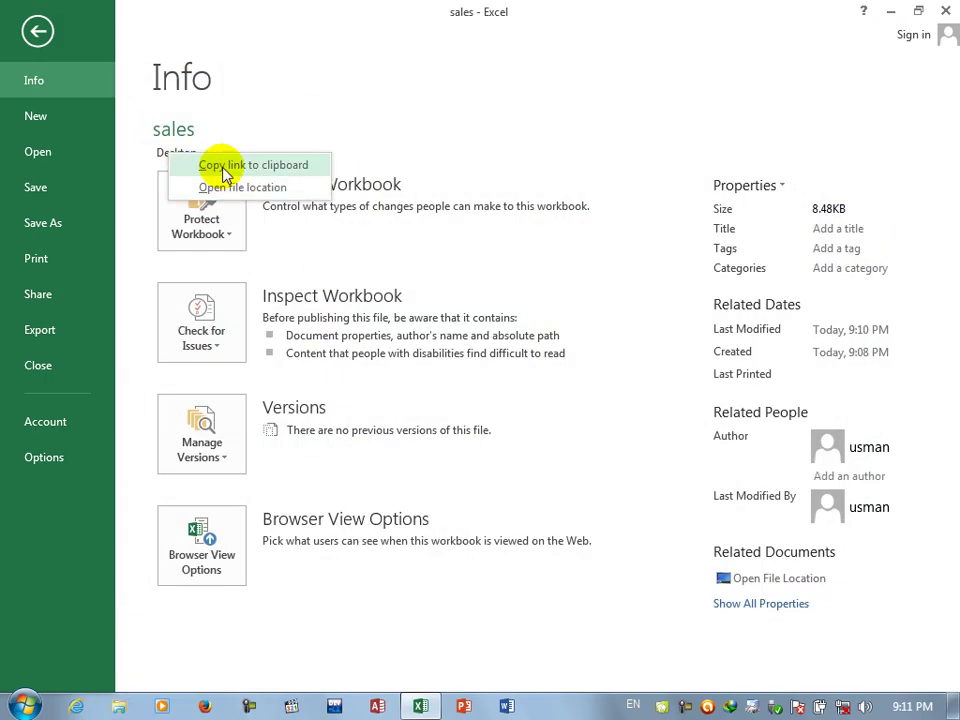
click(224, 170)
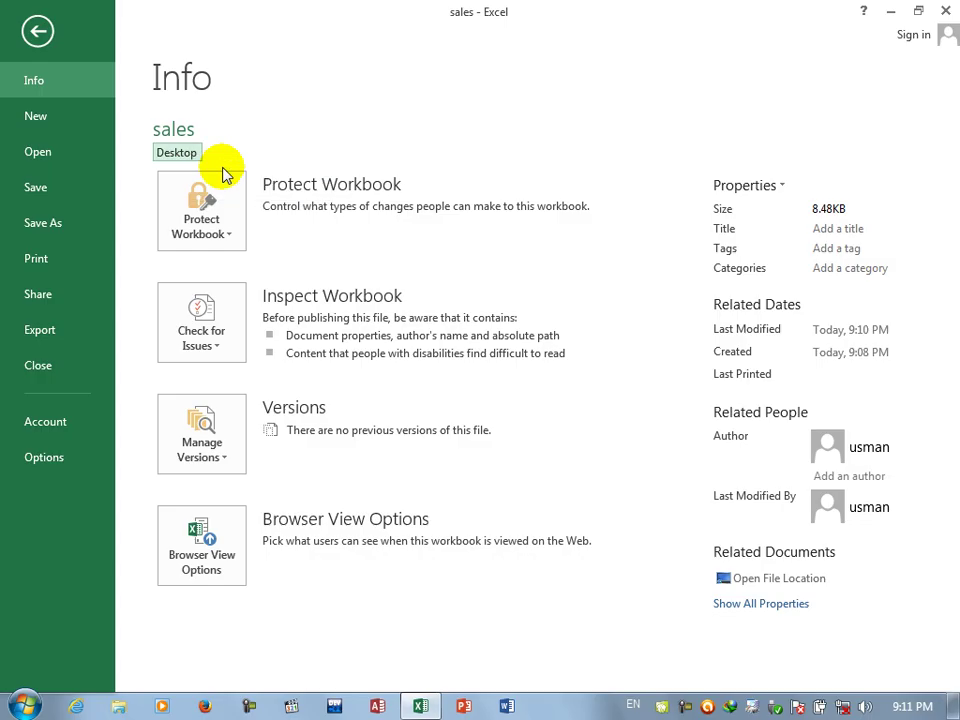
click(37, 31)
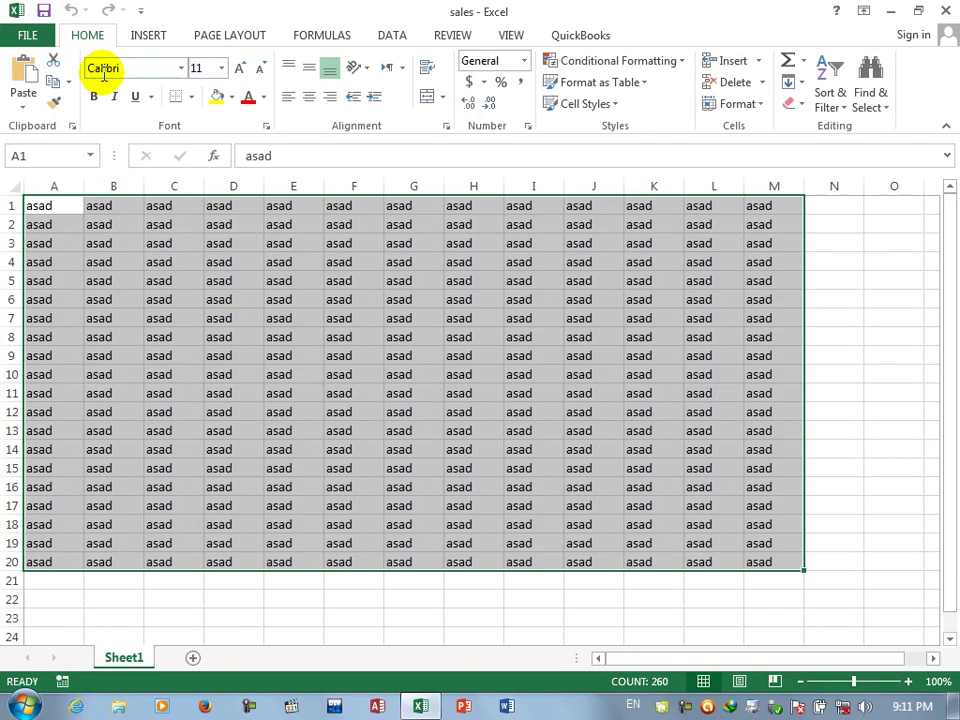
click(72, 126)
mouse_move(64, 281)
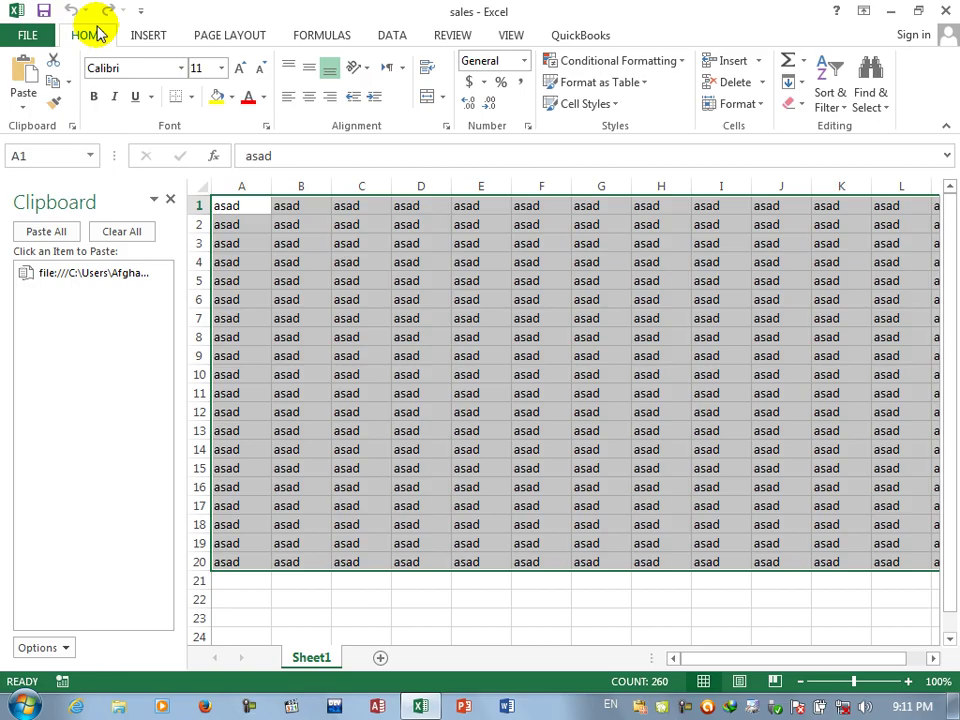
click(170, 199)
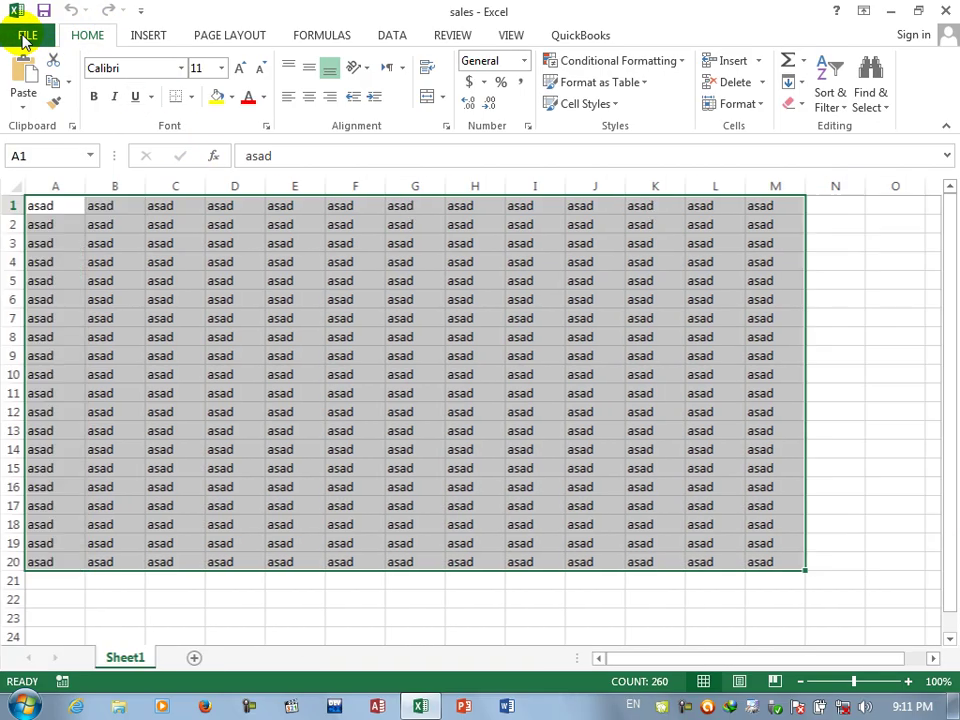
Protect the sales workbook by marking it as final, accepting the save and the notice
click(26, 36)
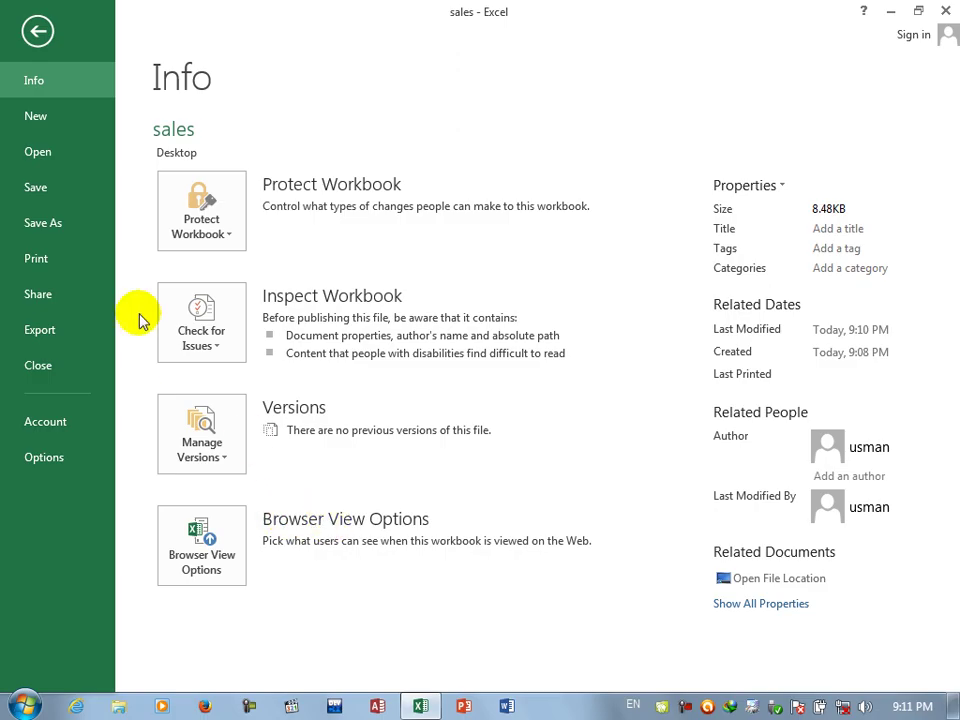
click(215, 237)
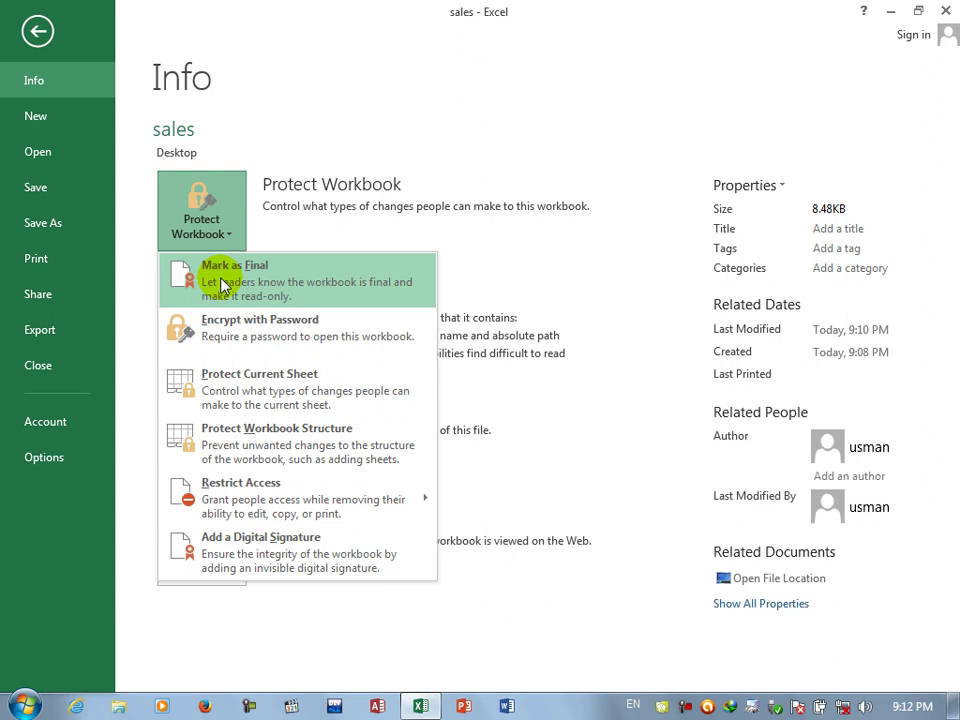
key(Escape)
click(200, 218)
click(213, 280)
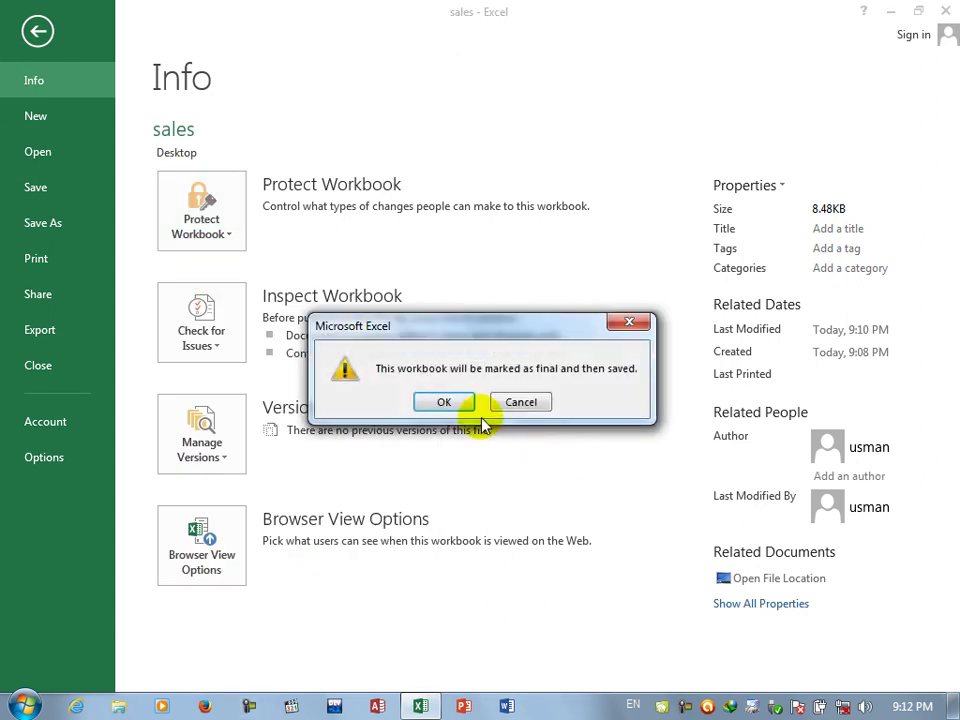
click(450, 399)
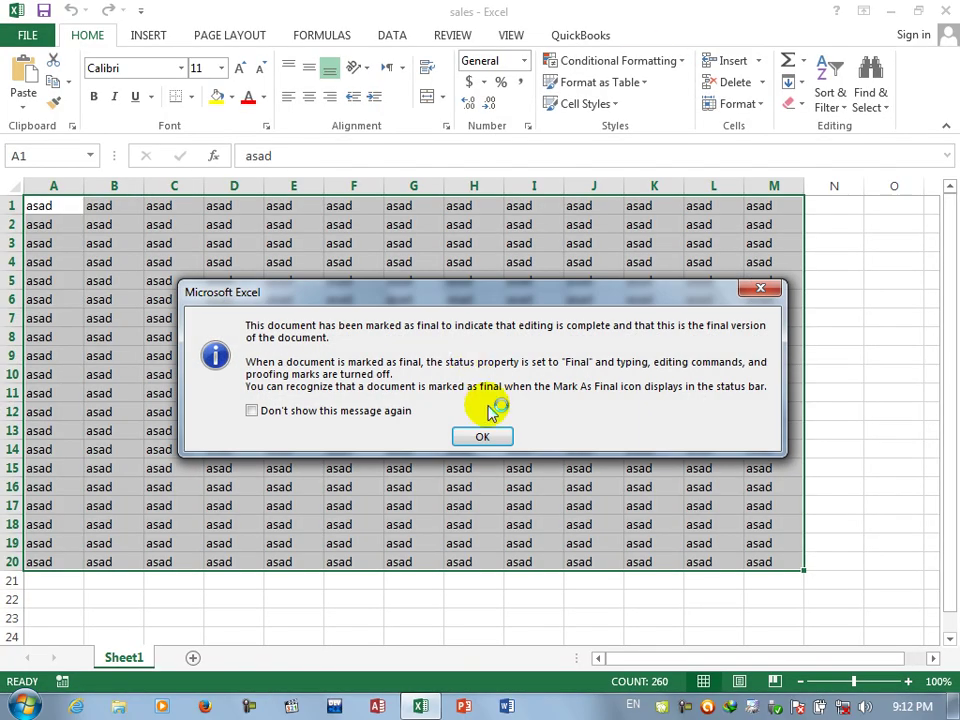
click(495, 435)
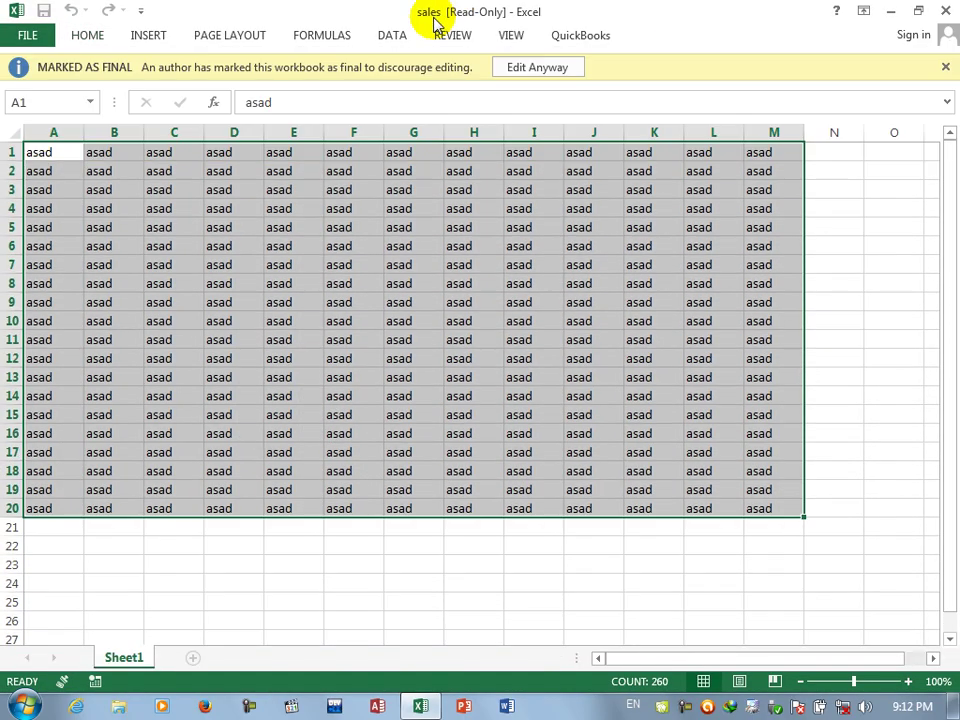
Close the workbook marked as final and open it again from the Desktop
click(945, 10)
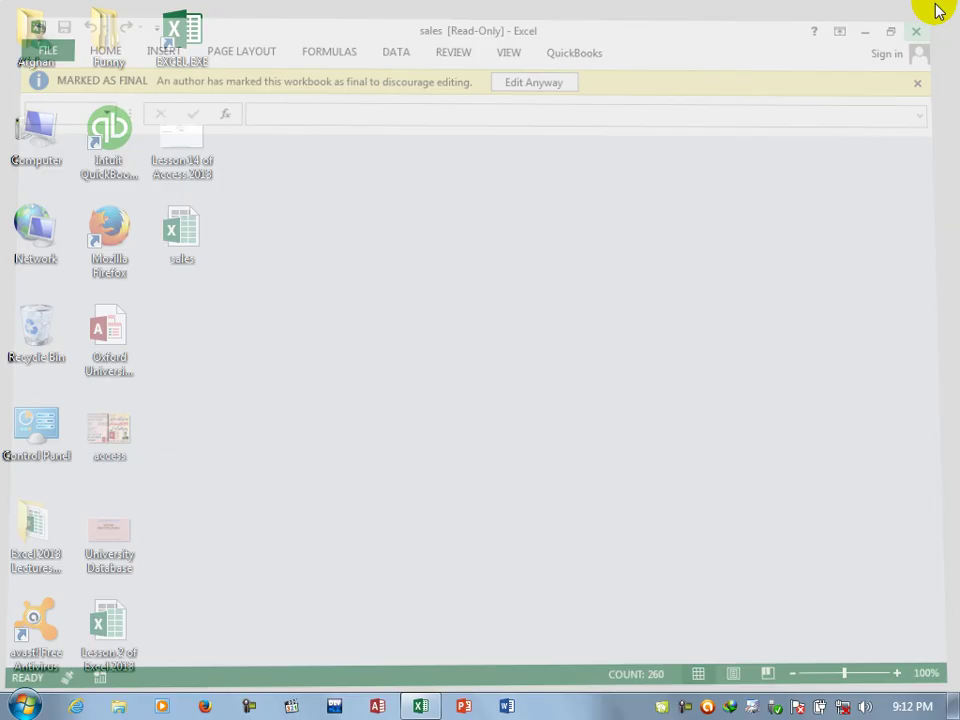
double_click(194, 229)
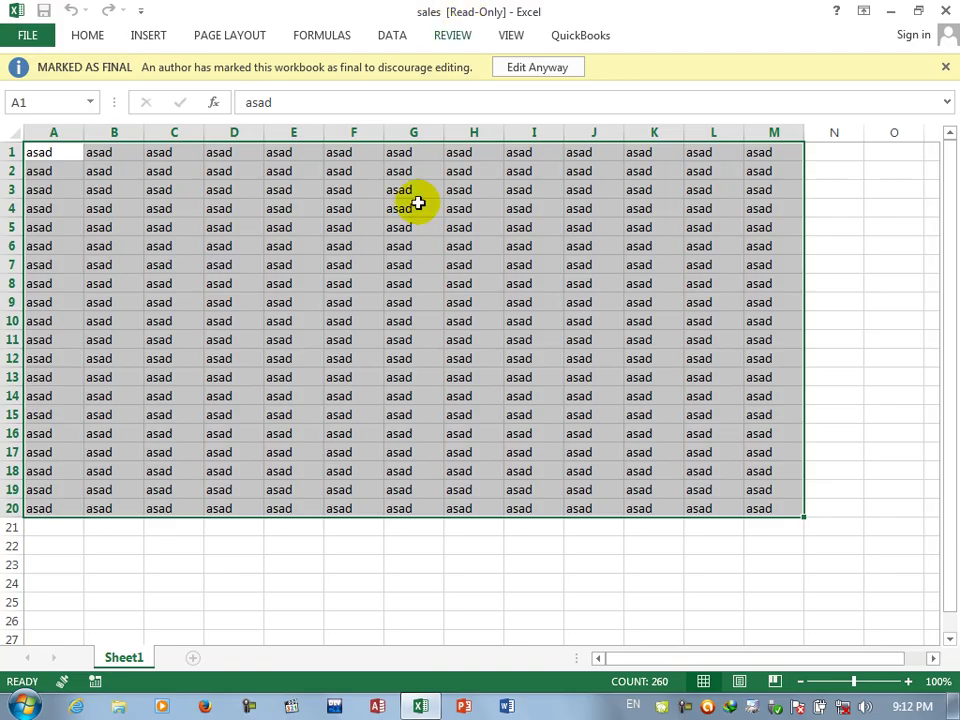
Enable editing of the workbook marked as final and fill D2:D18 with the existing cell text followed by "jan"
click(380, 321)
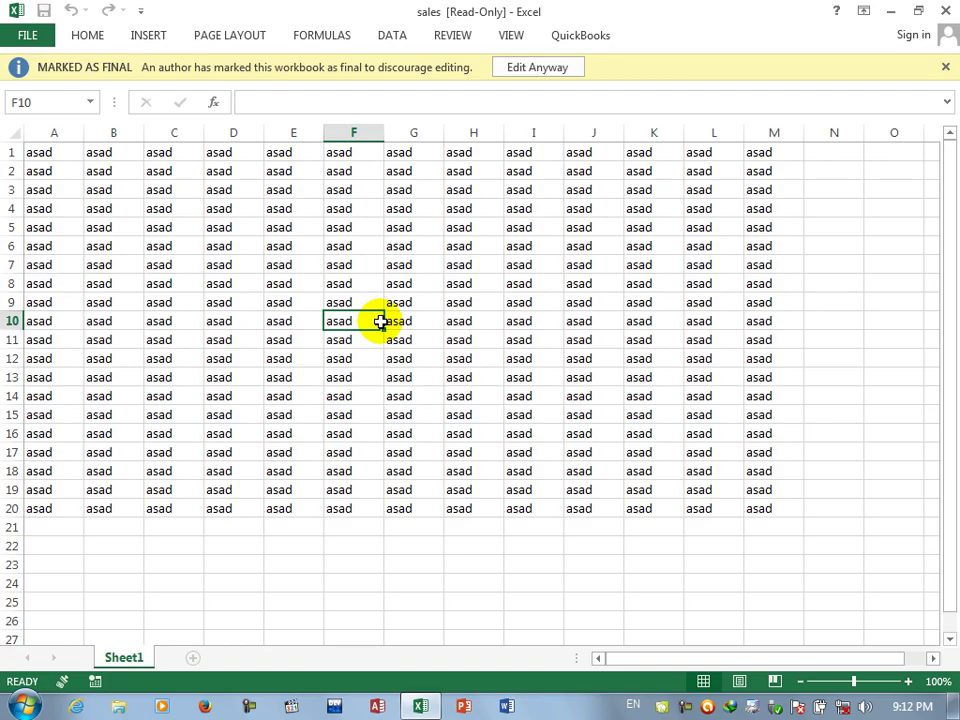
click(557, 70)
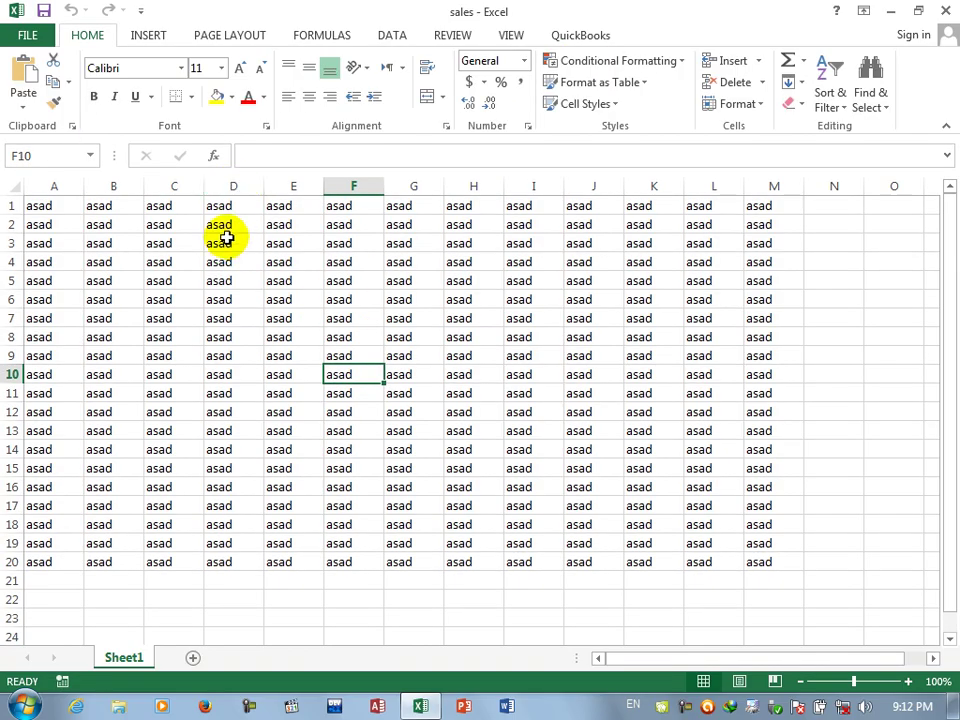
drag(226, 224, 225, 514)
text(asad)
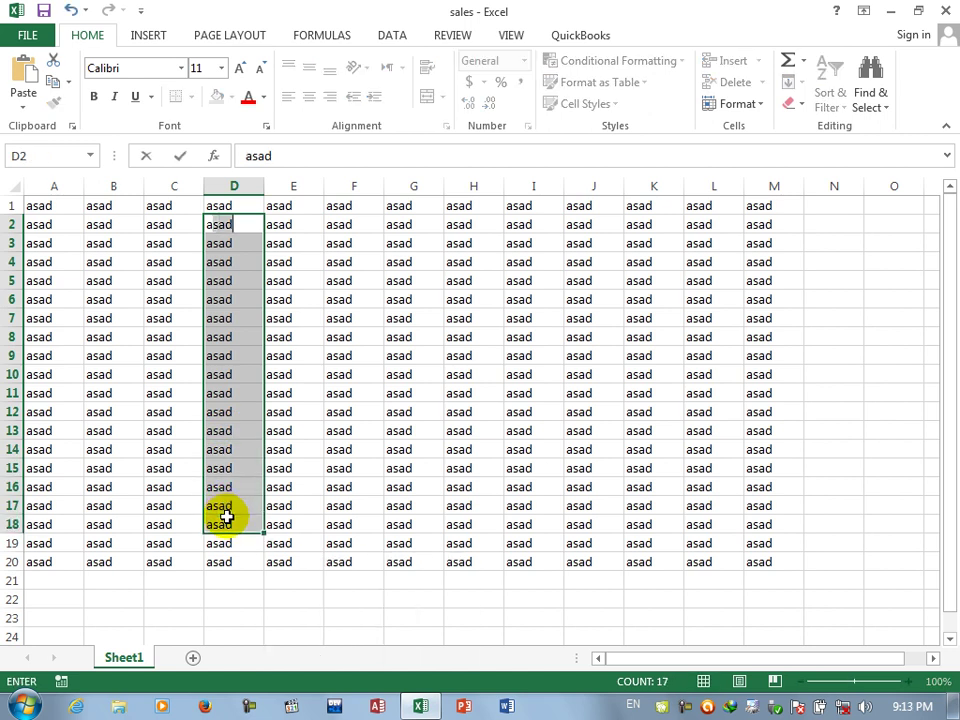
text(jan)
key(ctrl+Return)
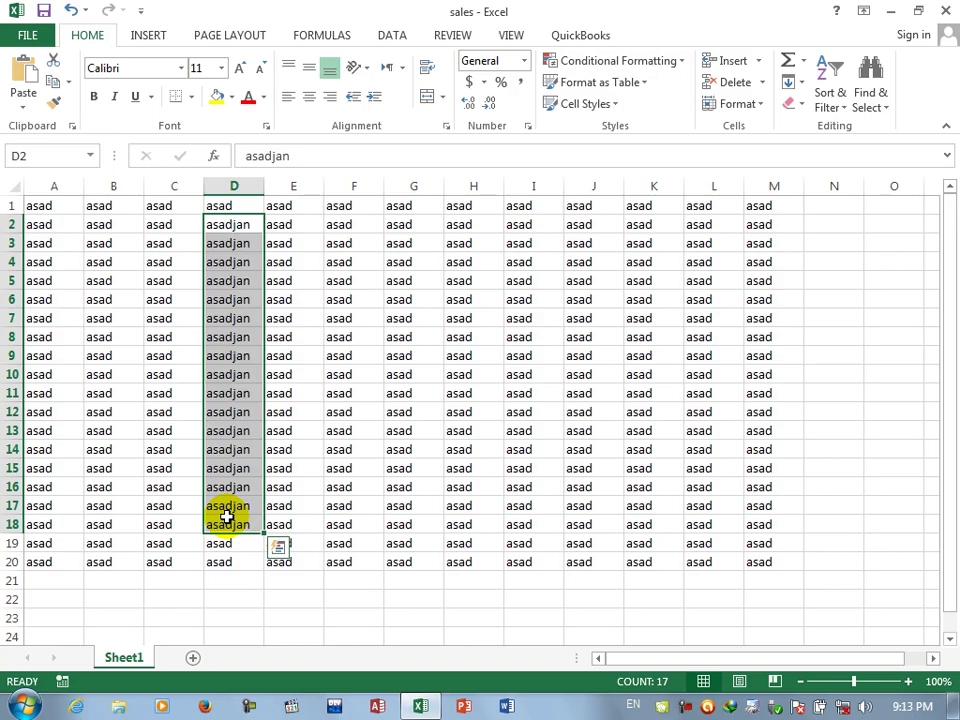
Encrypt the sales workbook with a password, entering and confirming the password
click(28, 35)
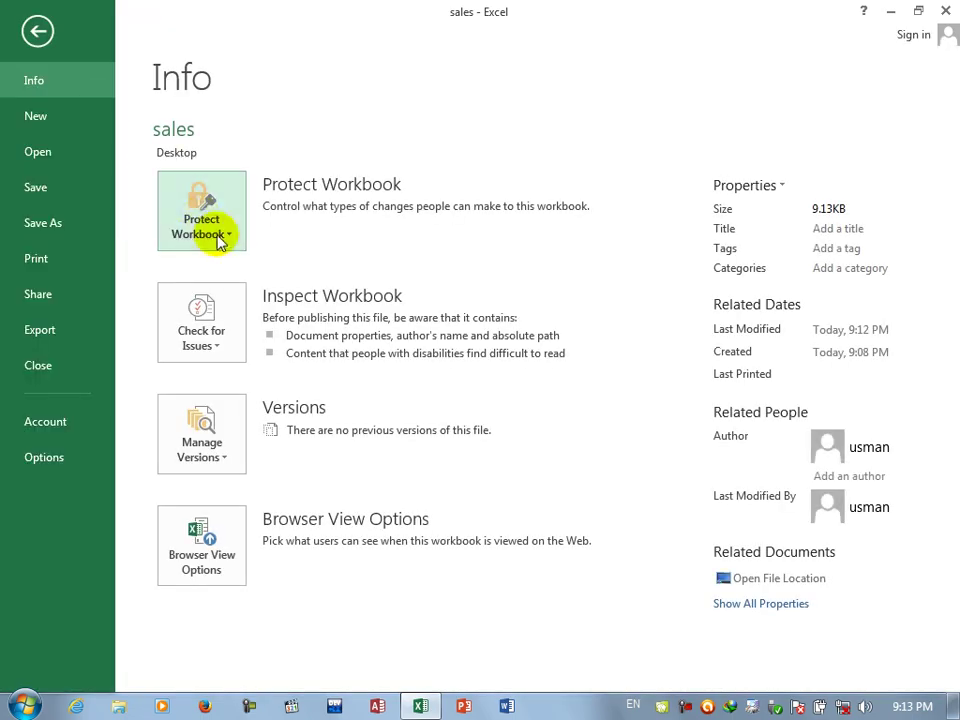
click(220, 242)
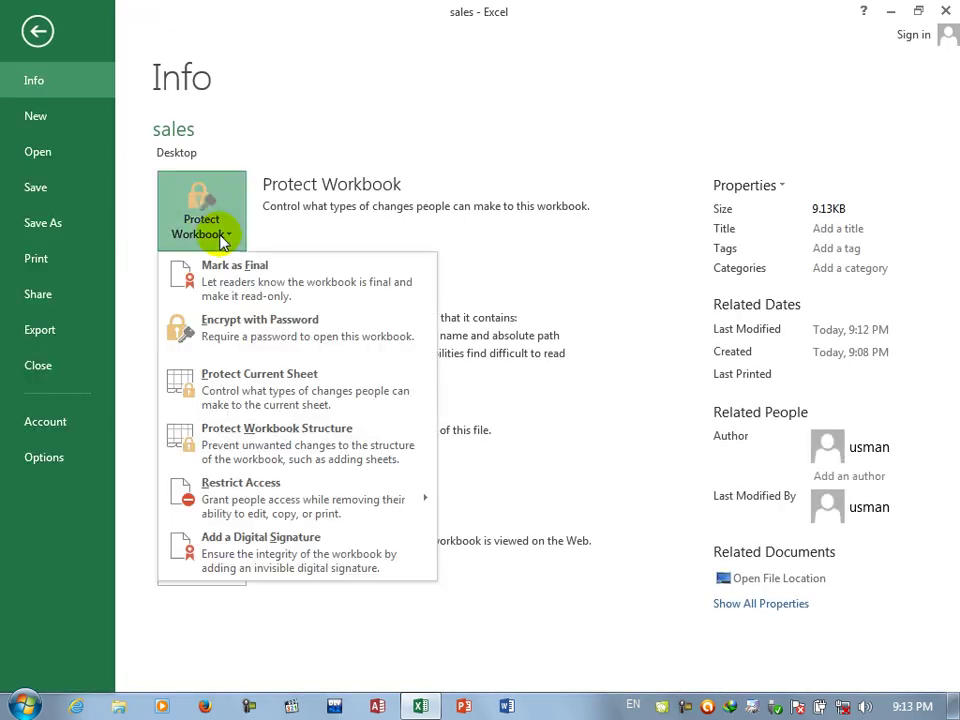
click(226, 360)
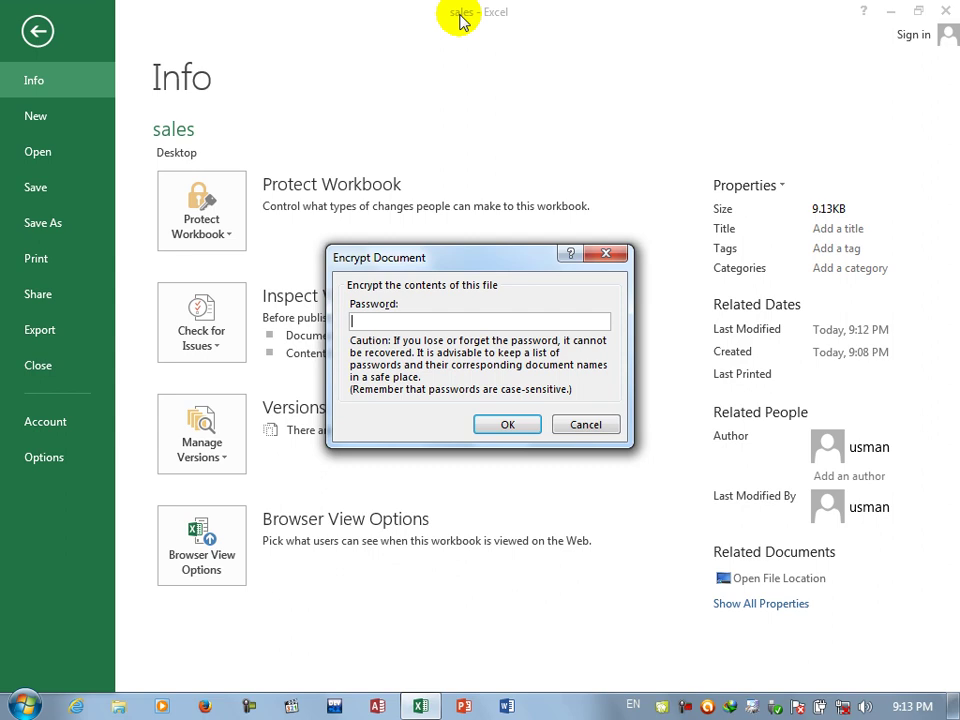
text(1)
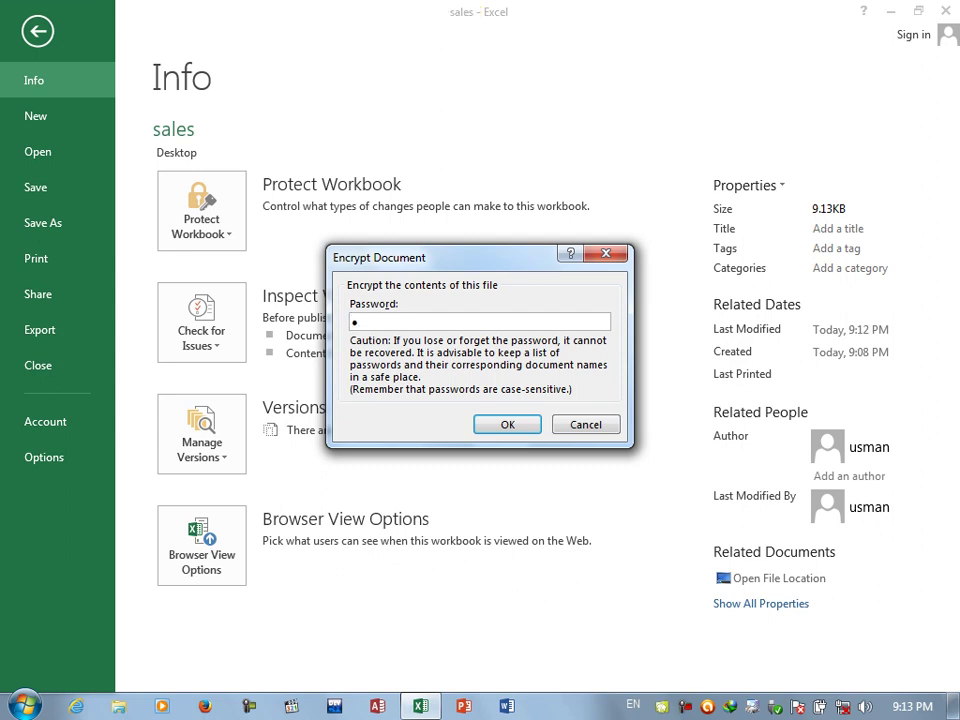
key(Return)
text(1)
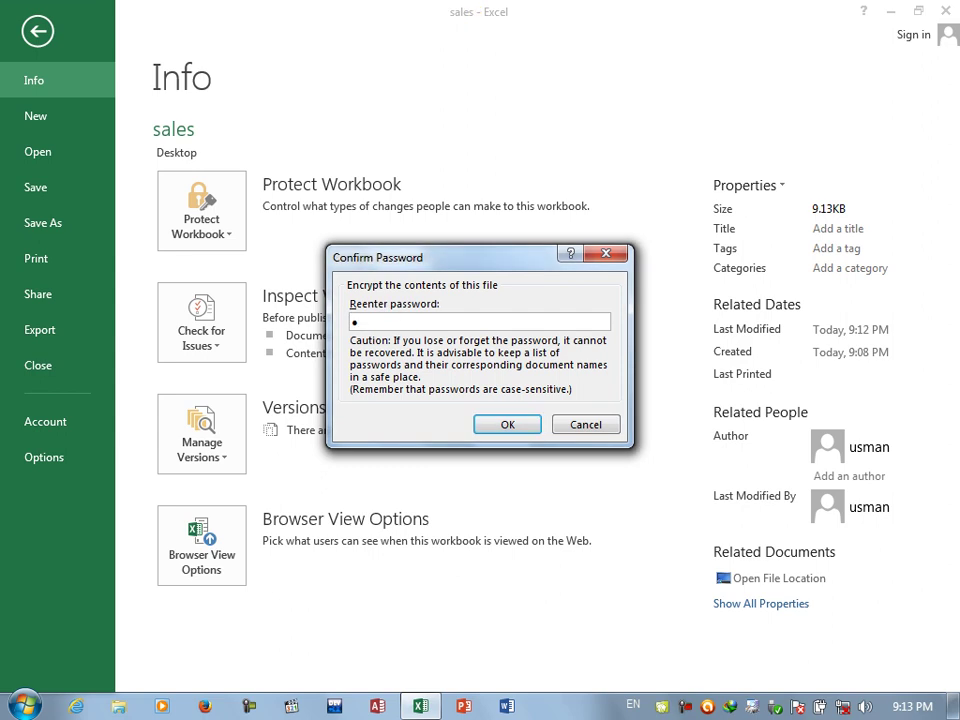
key(Return)
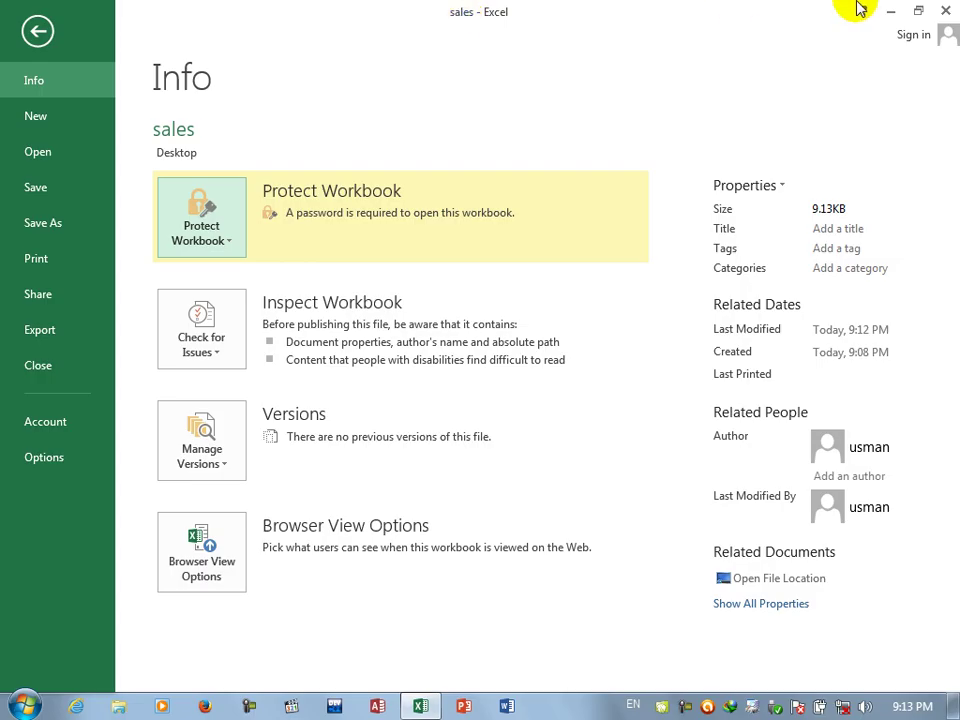
Close the workbook with its changes saved and reopen it from the Desktop by entering the workbook password
click(945, 10)
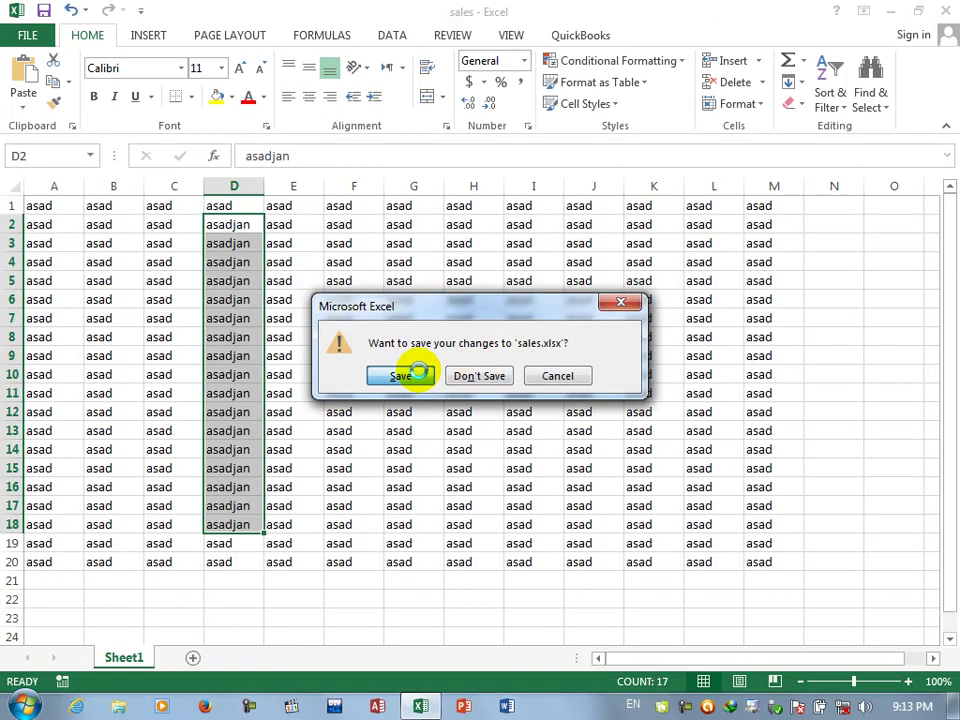
click(421, 377)
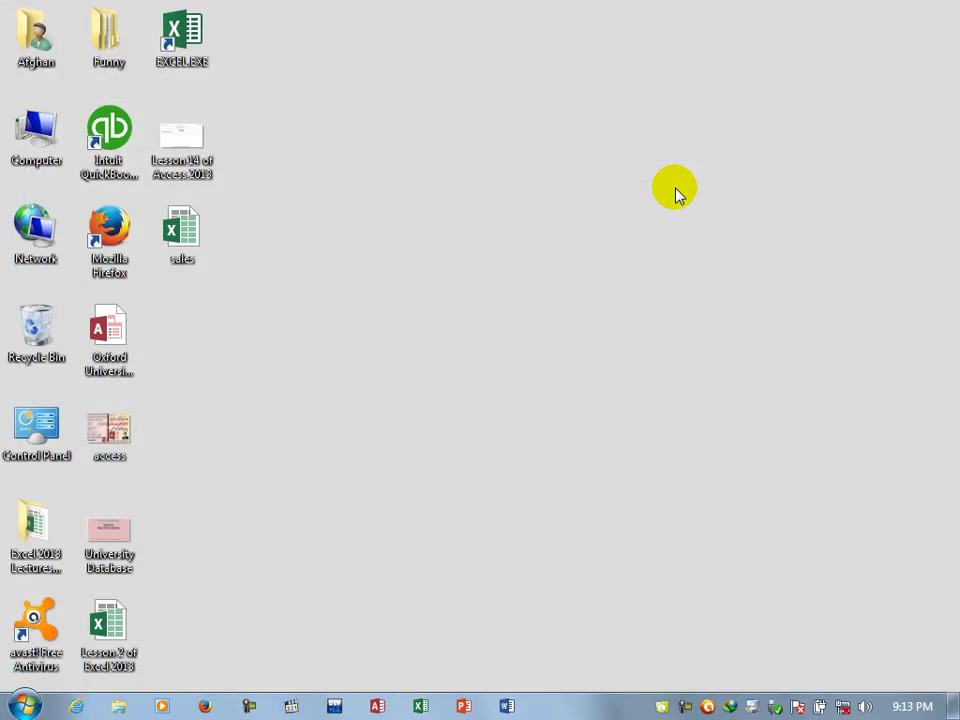
click(194, 232)
double_click(194, 232)
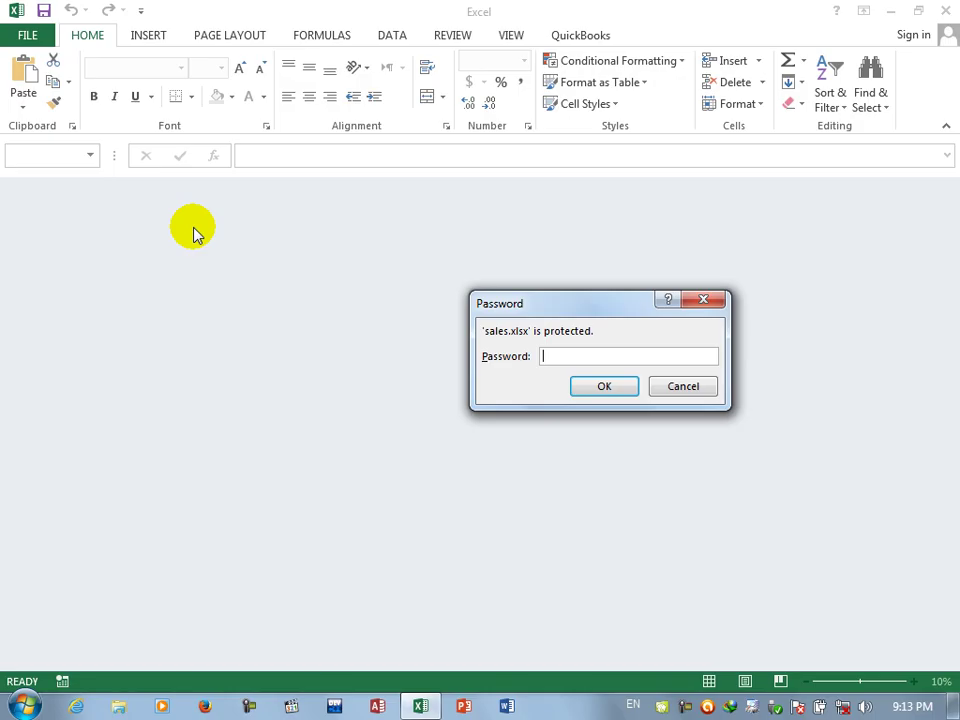
text(1)
key(Return)
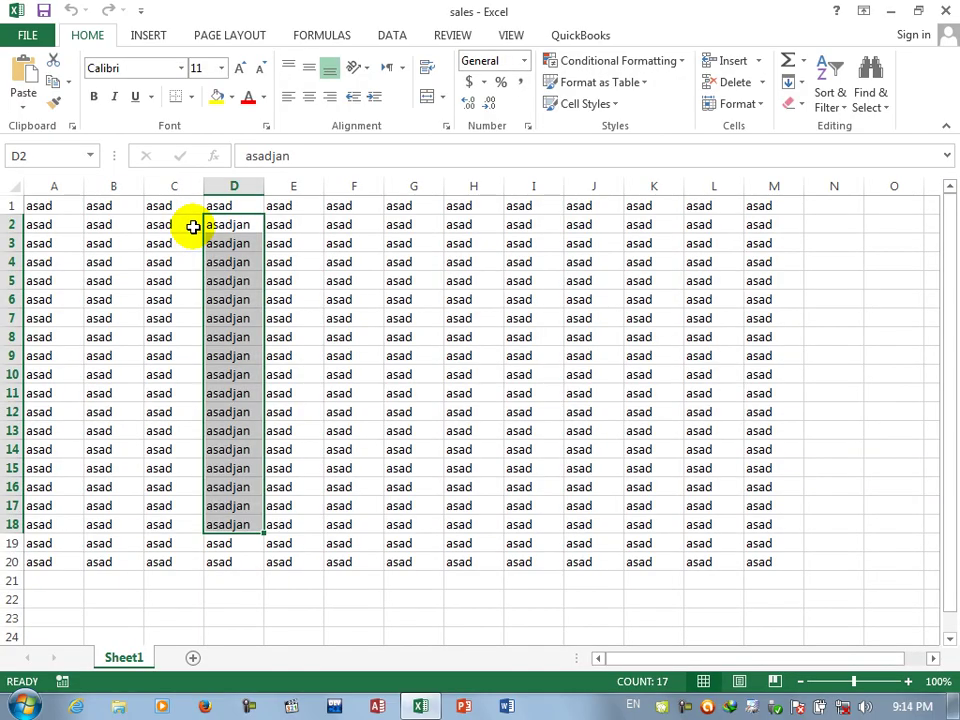
Close the sales workbook and try to reopen it from the Desktop with a wrong password
click(944, 8)
click(165, 233)
double_click(165, 233)
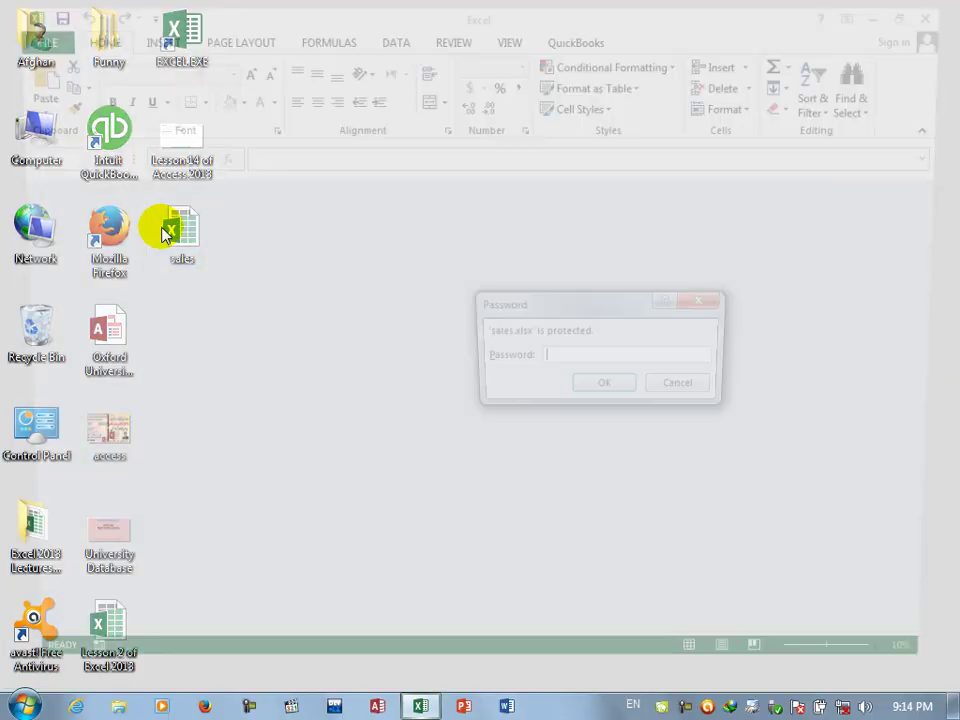
text(1)
key(Return)
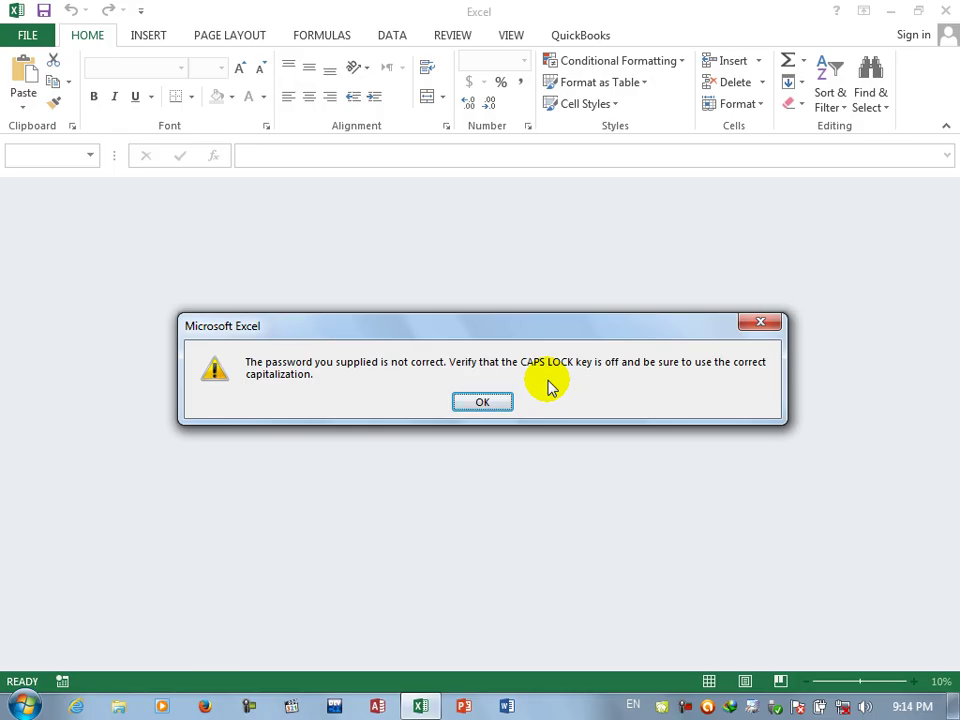
key(Return)
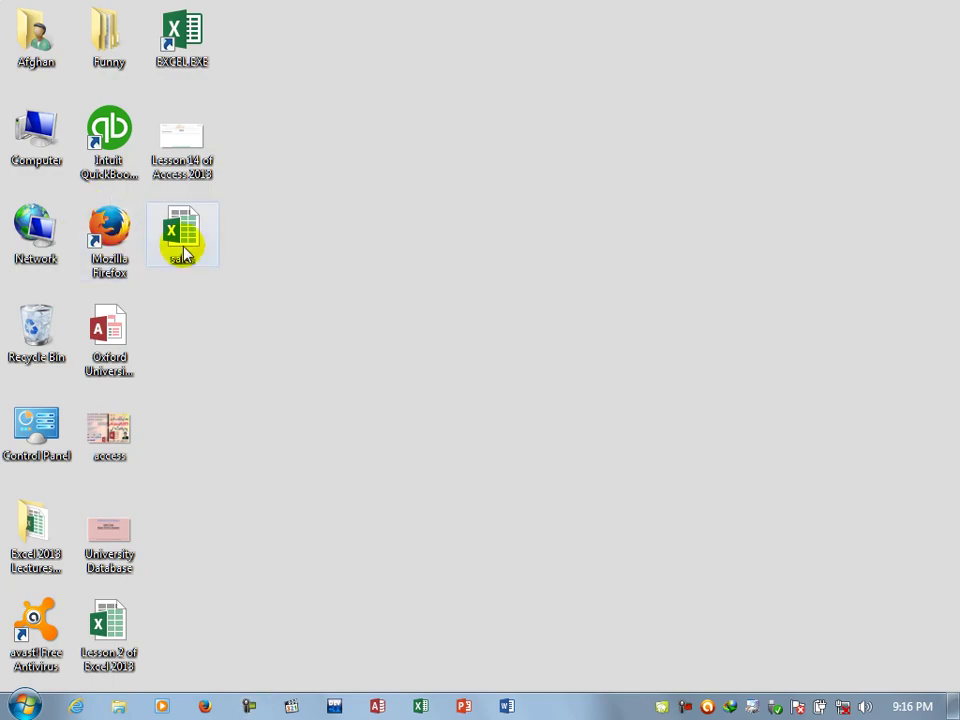
Open the sales workbook from the Desktop by entering its password
double_click(181, 248)
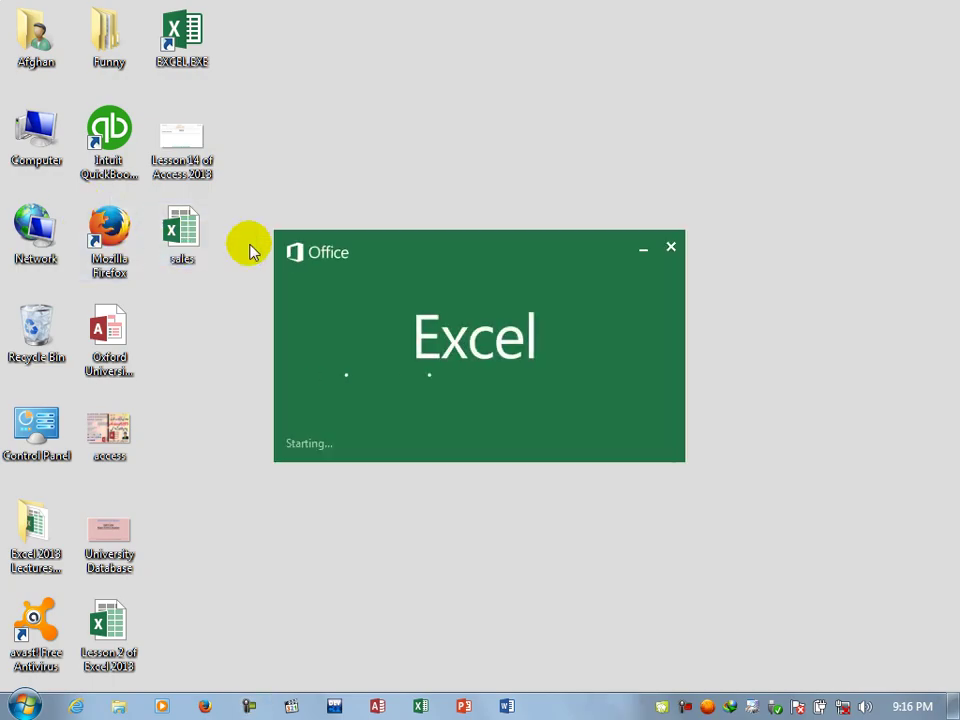
text(•)
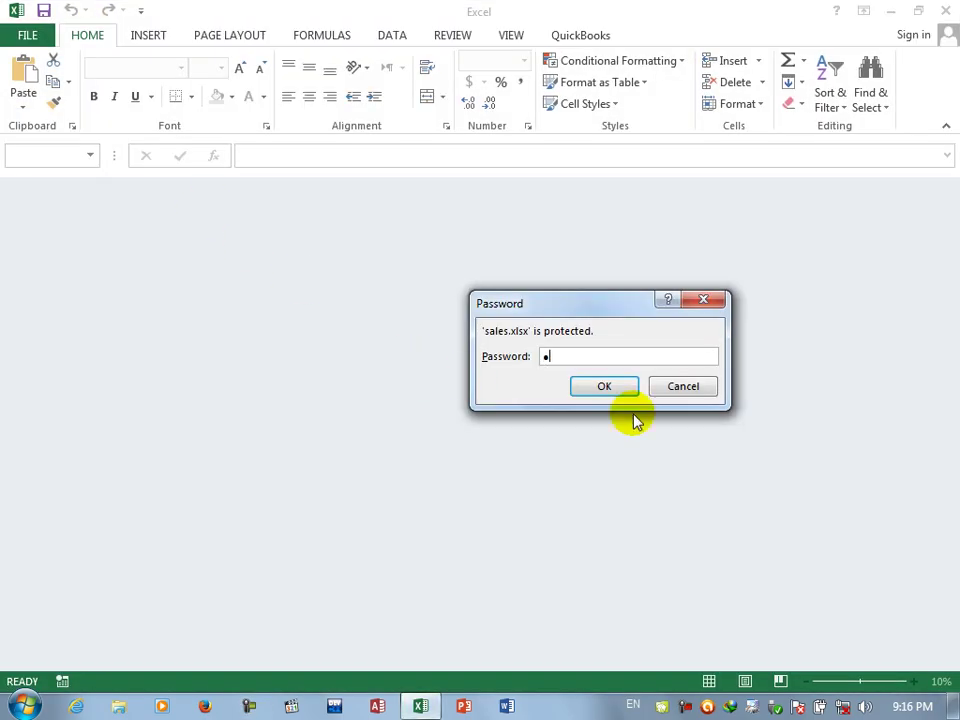
key(Return)
Remove the workbook's encryption by clearing the password in the Encrypt Document settings
click(34, 35)
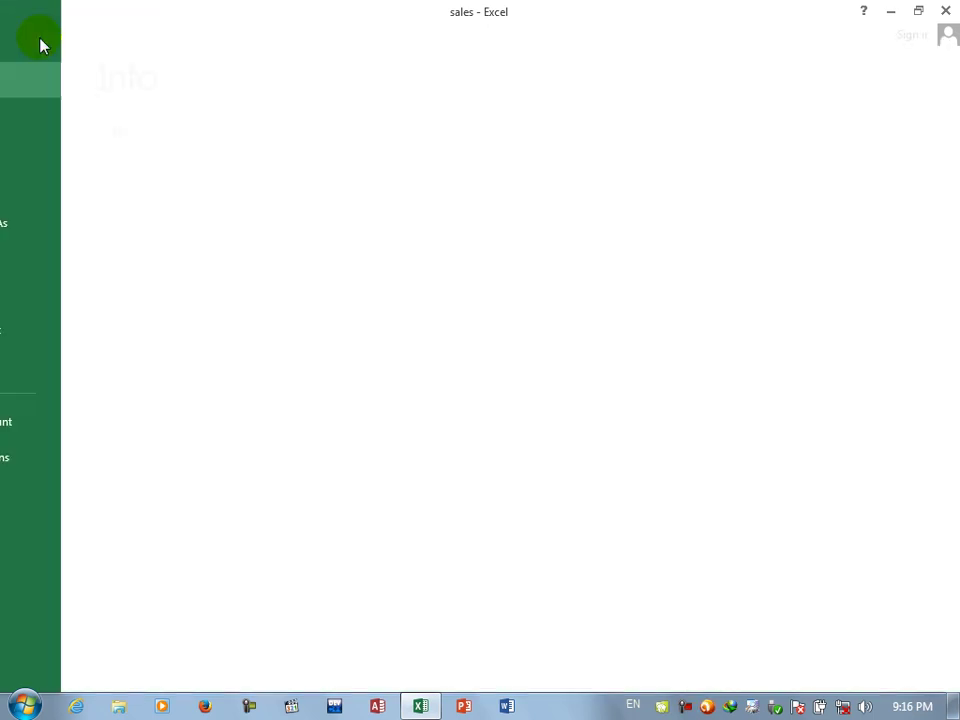
click(208, 222)
click(240, 347)
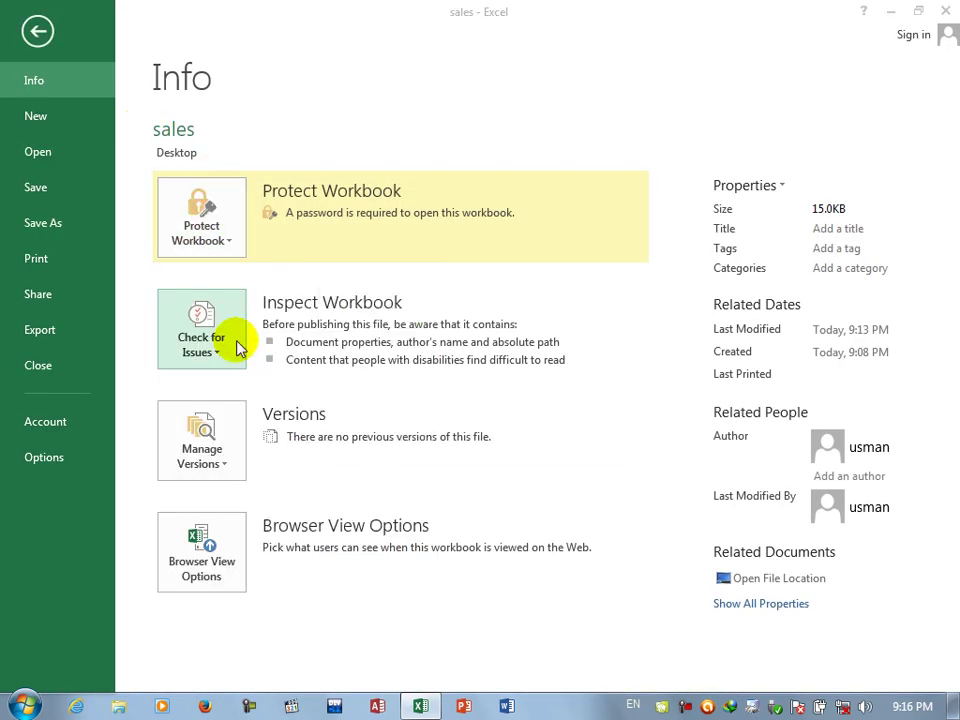
text(•)
key(BackSpace)
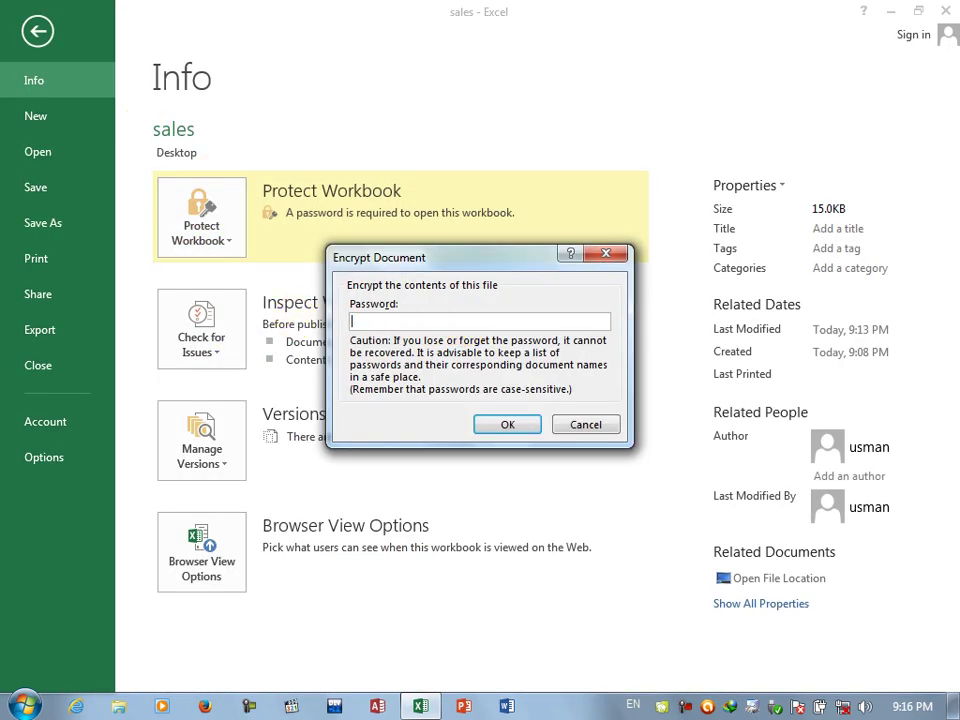
click(521, 421)
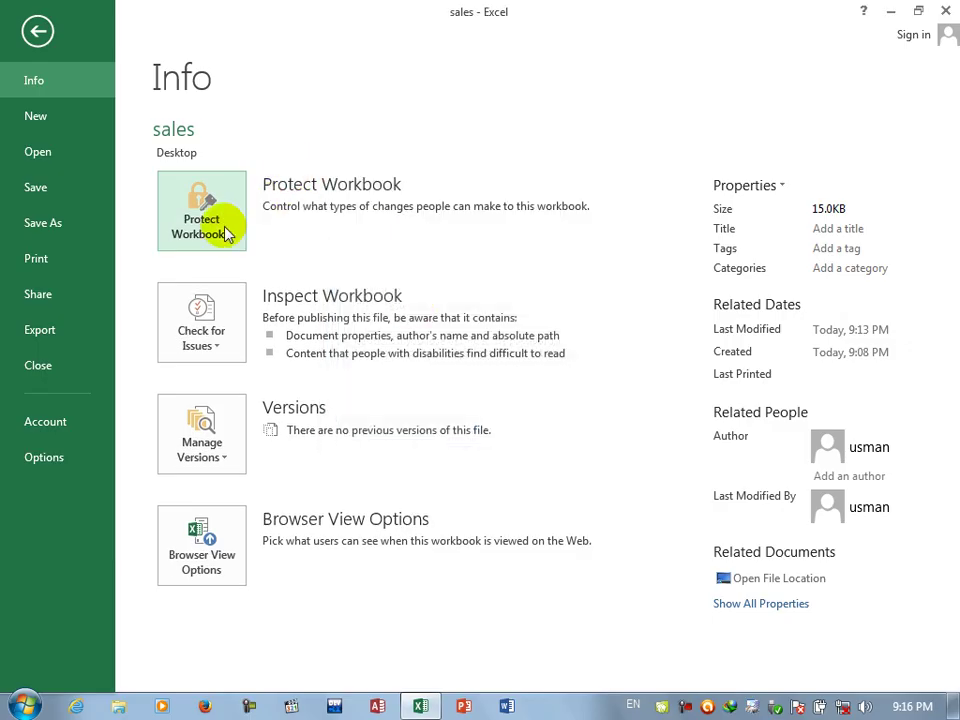
click(229, 229)
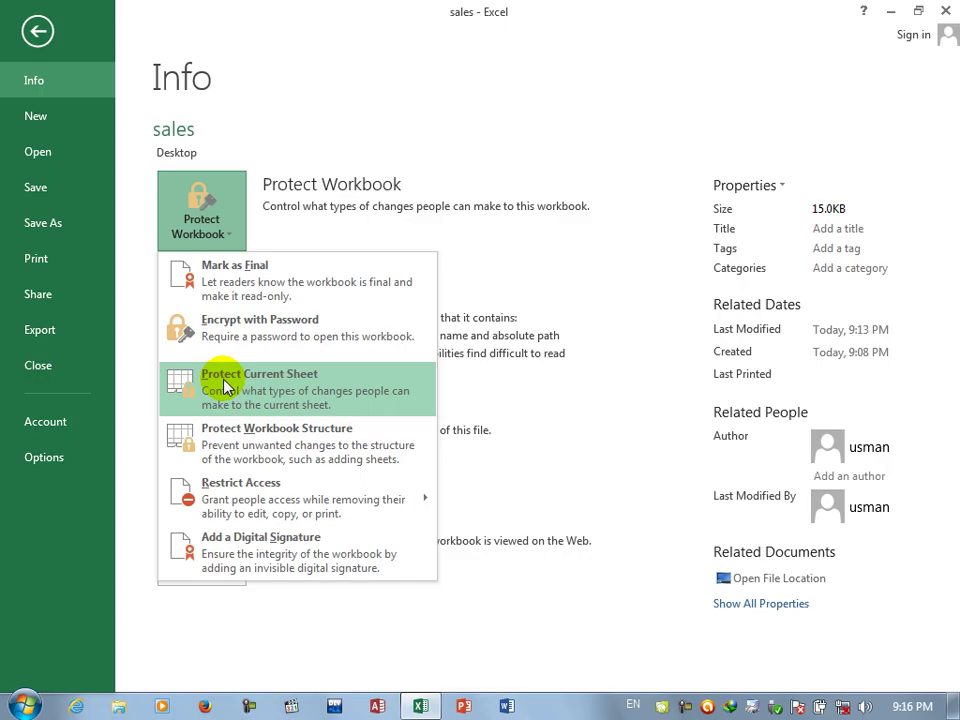
click(38, 35)
click(38, 35)
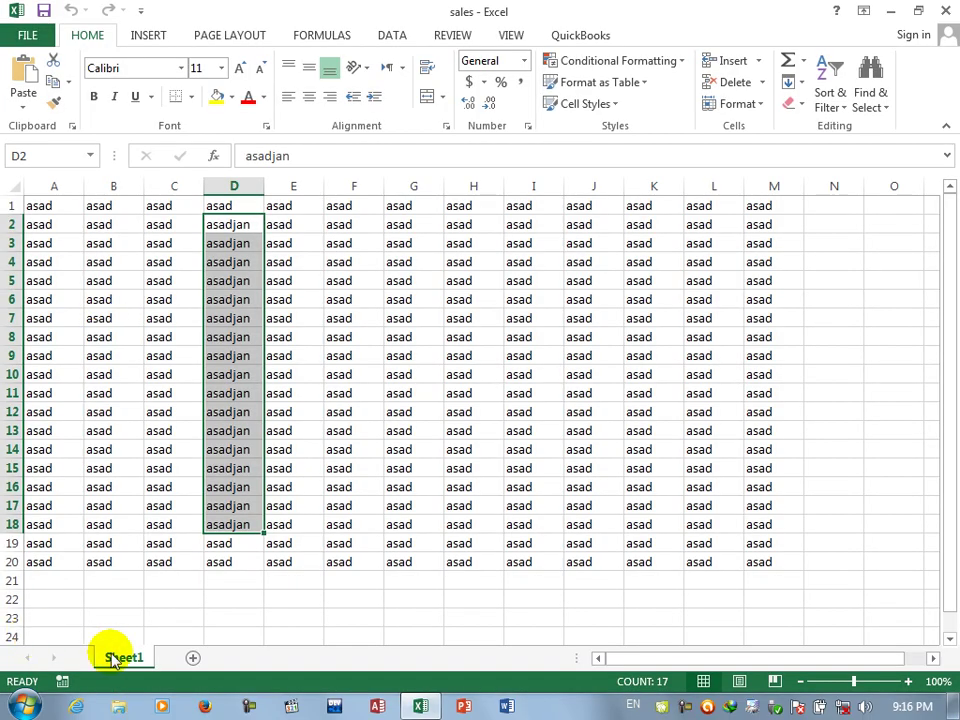
Add a second worksheet to the workbook, compare it with Sheet1 and return to Sheet1
click(193, 658)
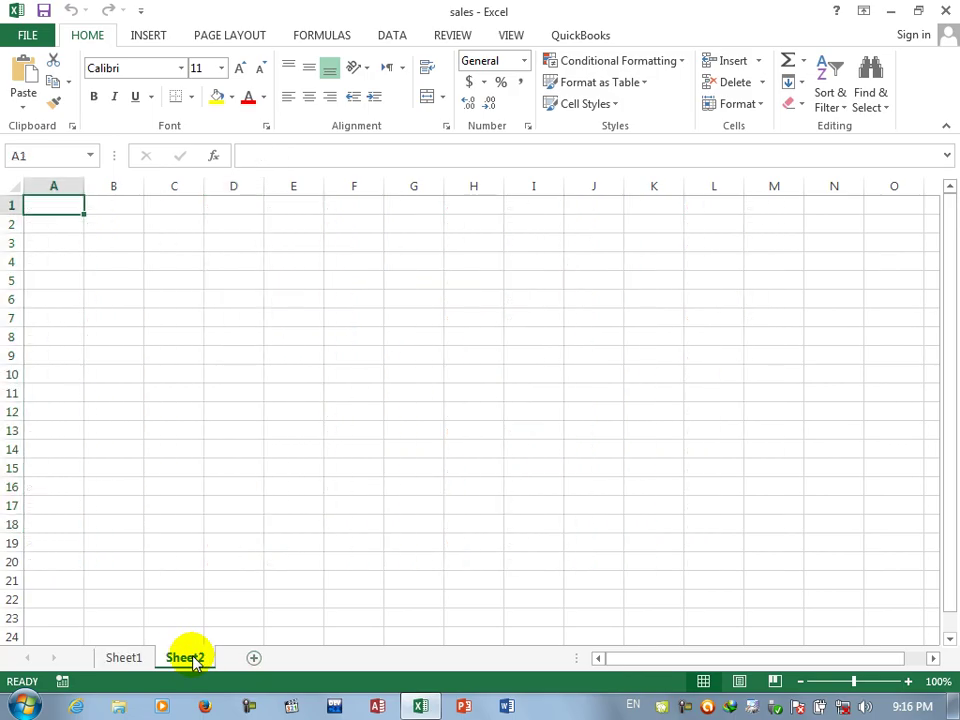
click(123, 659)
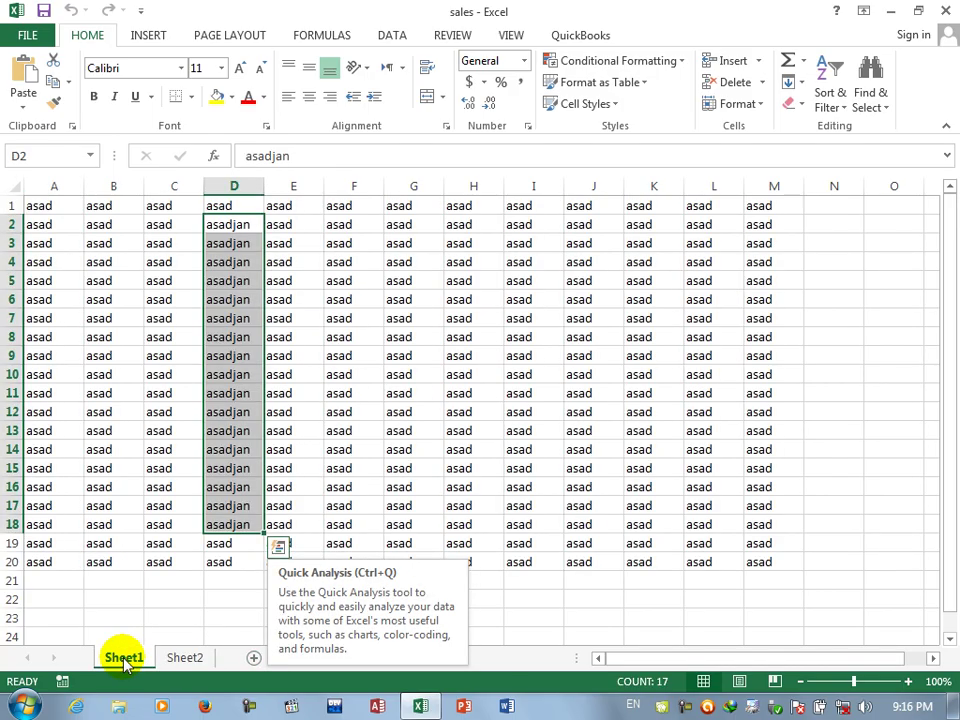
click(179, 662)
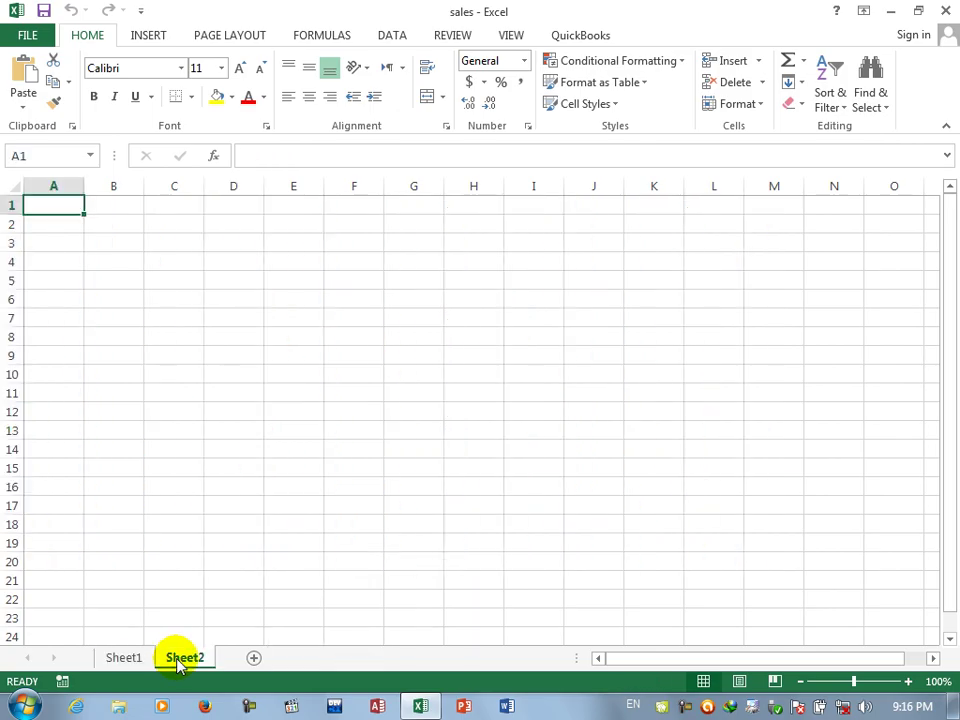
click(120, 660)
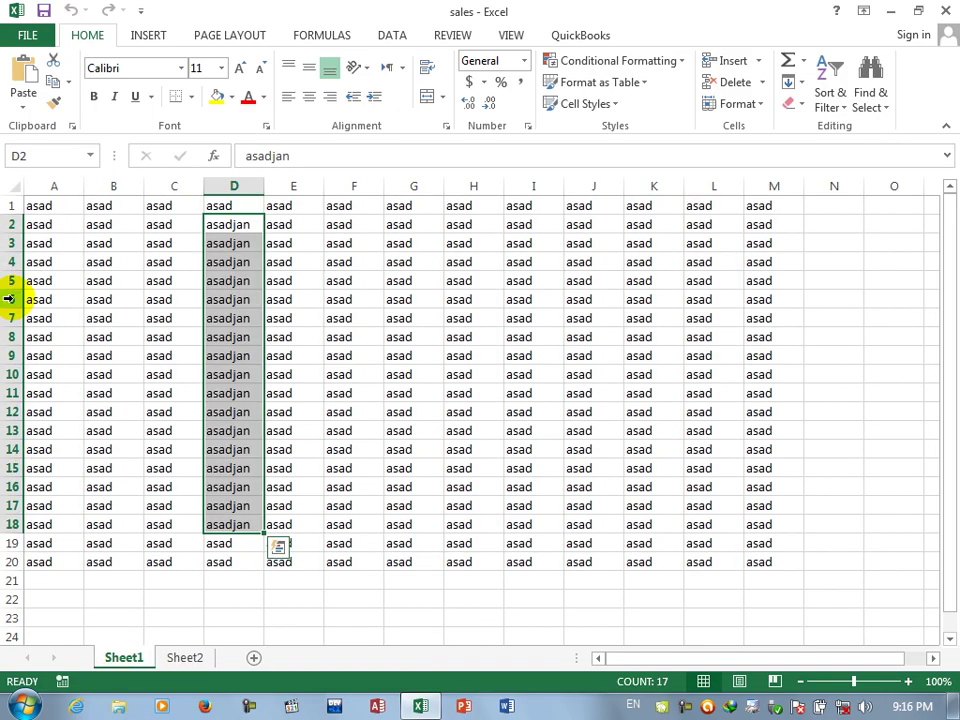
Protect Sheet1 with an unprotect password, keeping the default user permissions, and check the commands available for the sheet
click(21, 36)
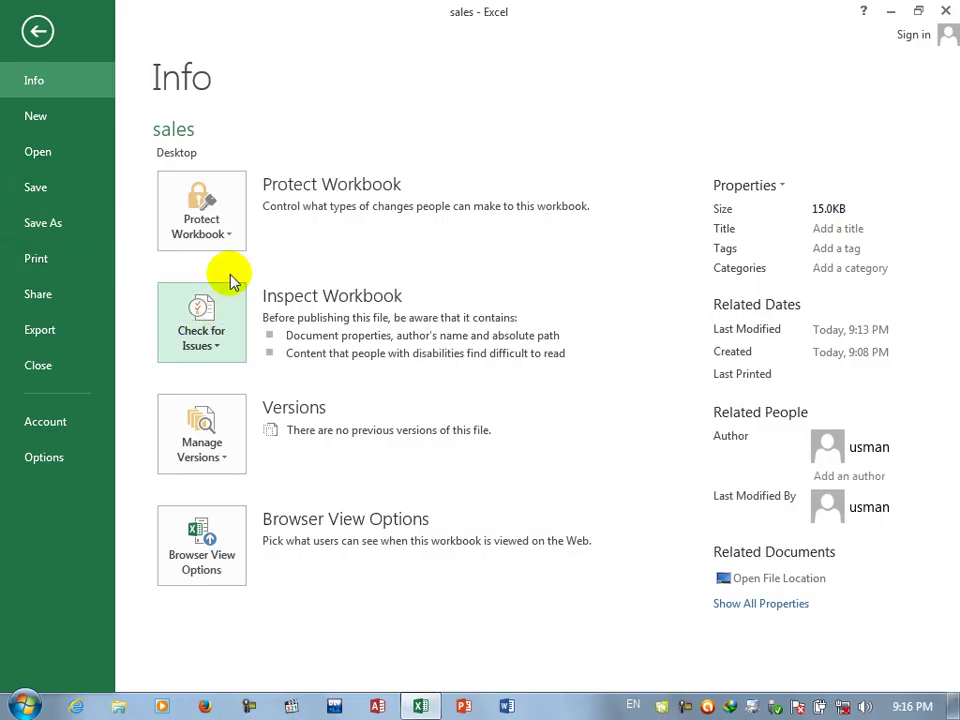
click(224, 232)
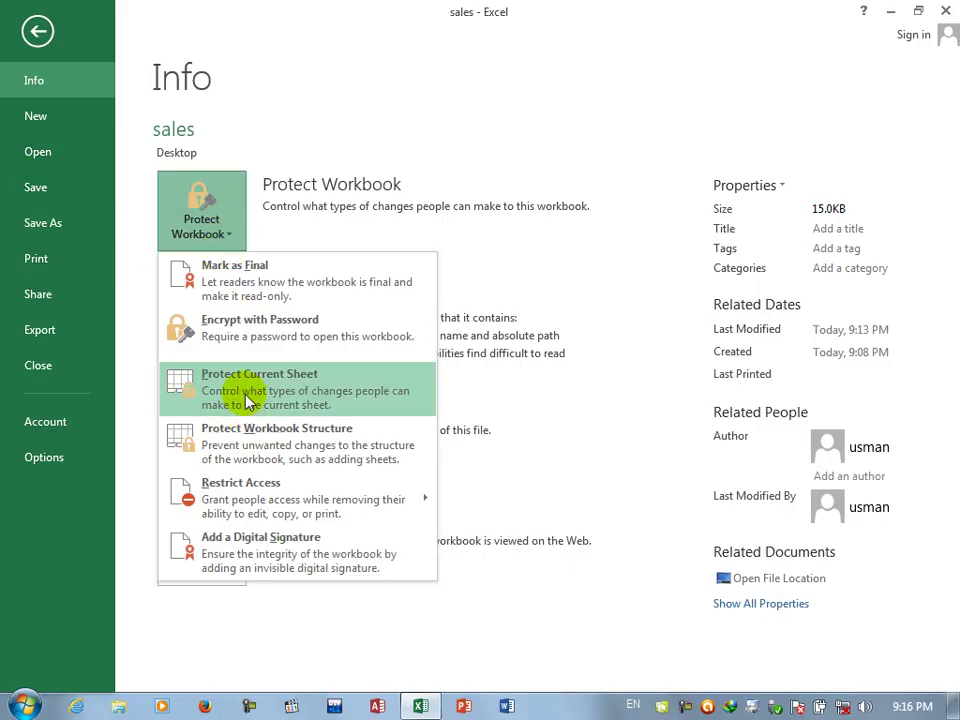
click(247, 400)
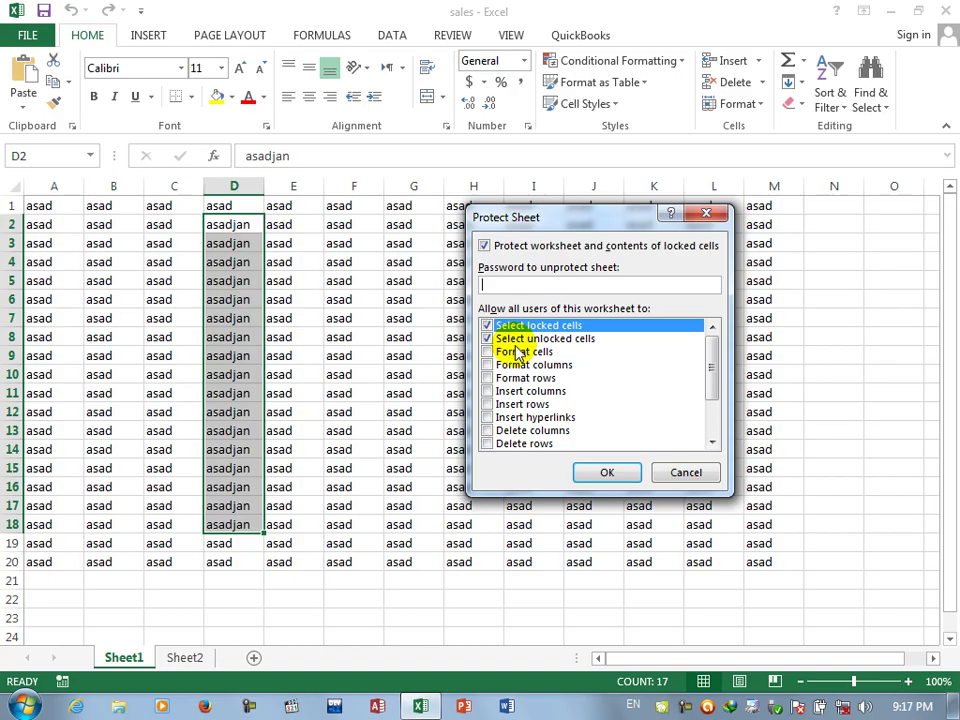
text(1)
key(Return)
text(1)
key(Return)
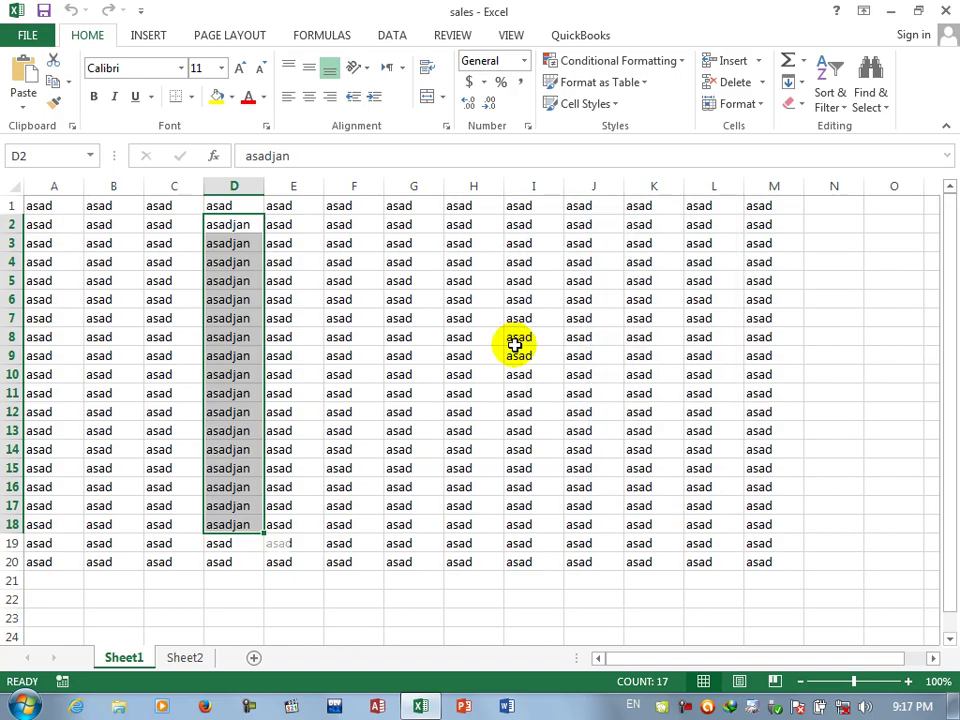
right_click(127, 657)
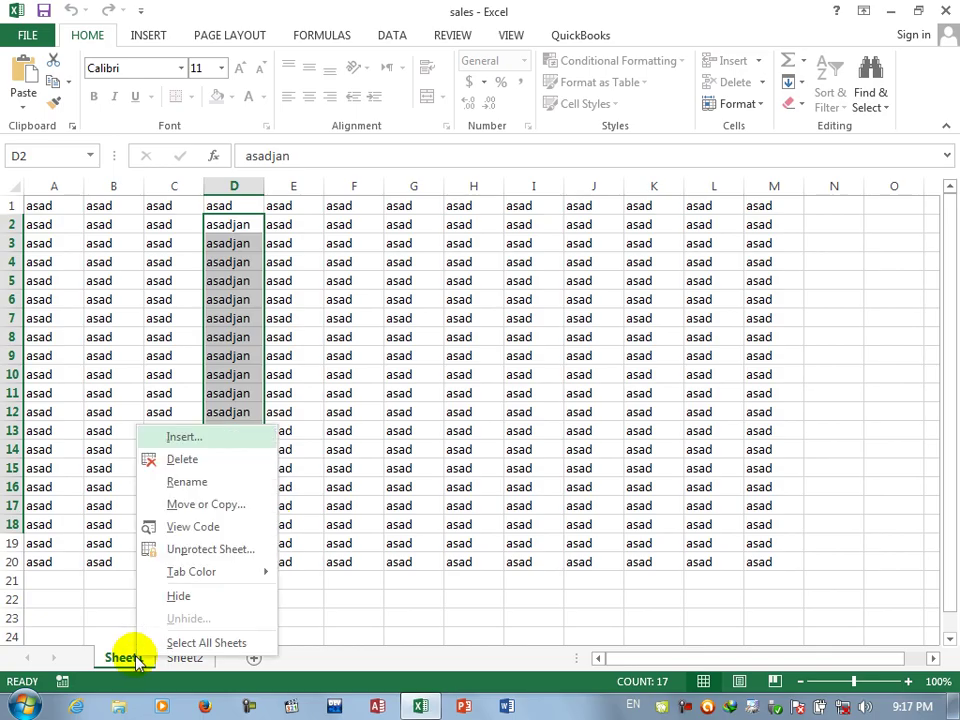
key(Escape)
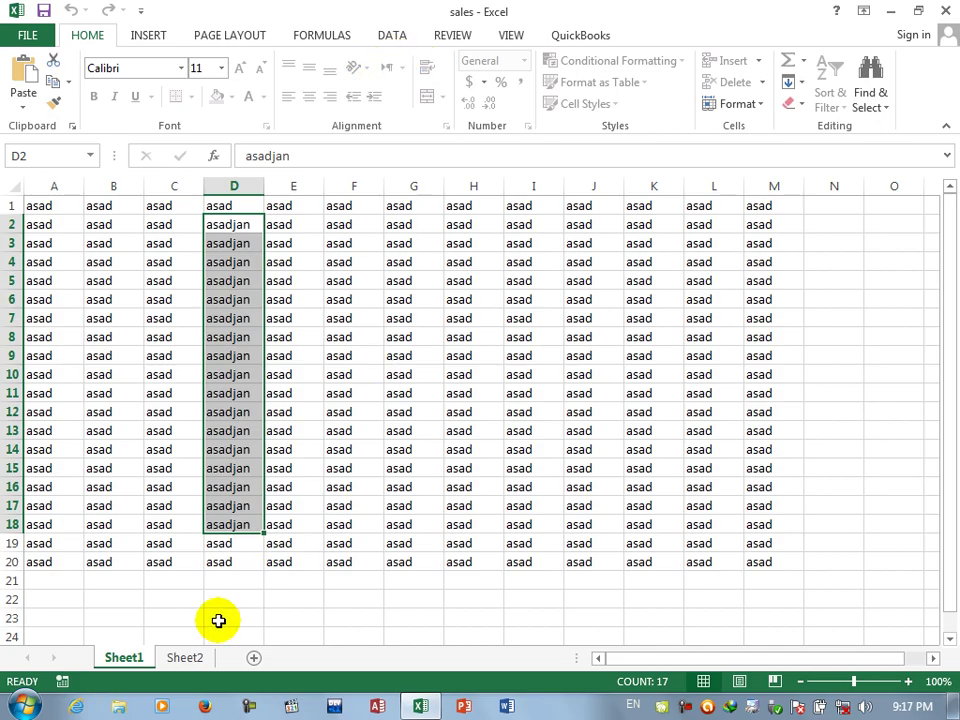
Compare Sheet2 with the protected Sheet1 and remove Sheet1's protection by entering its password
click(187, 657)
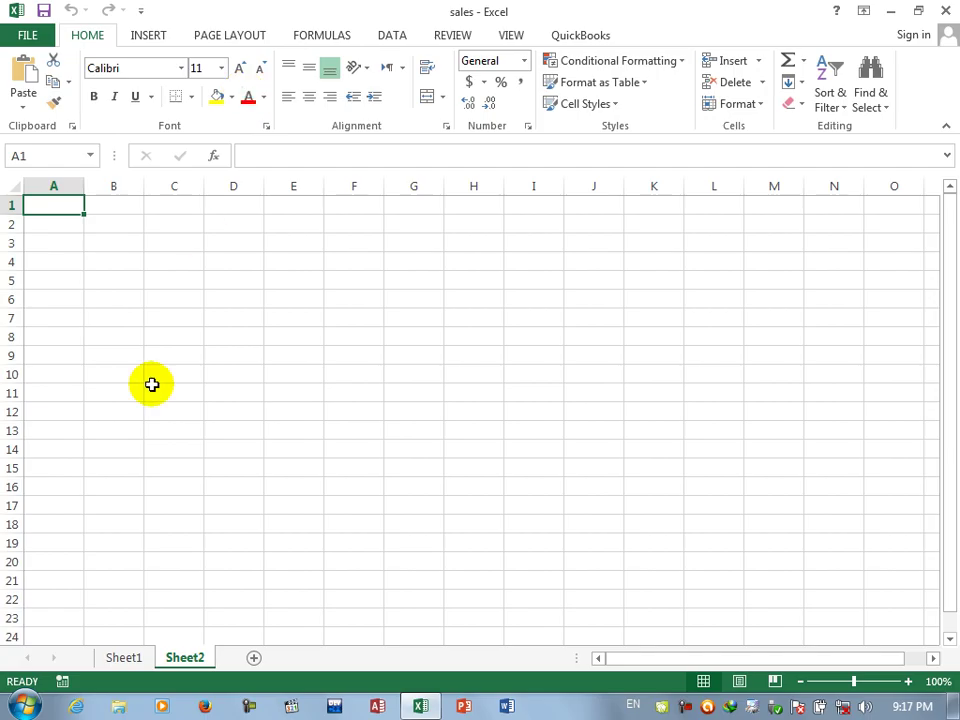
click(123, 660)
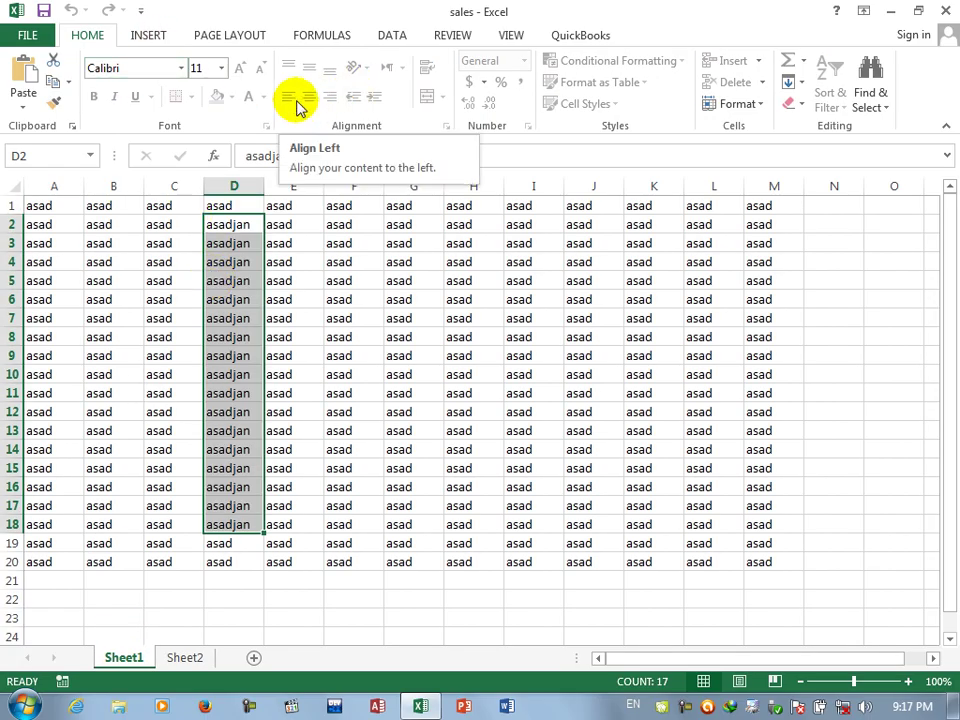
click(30, 36)
click(185, 195)
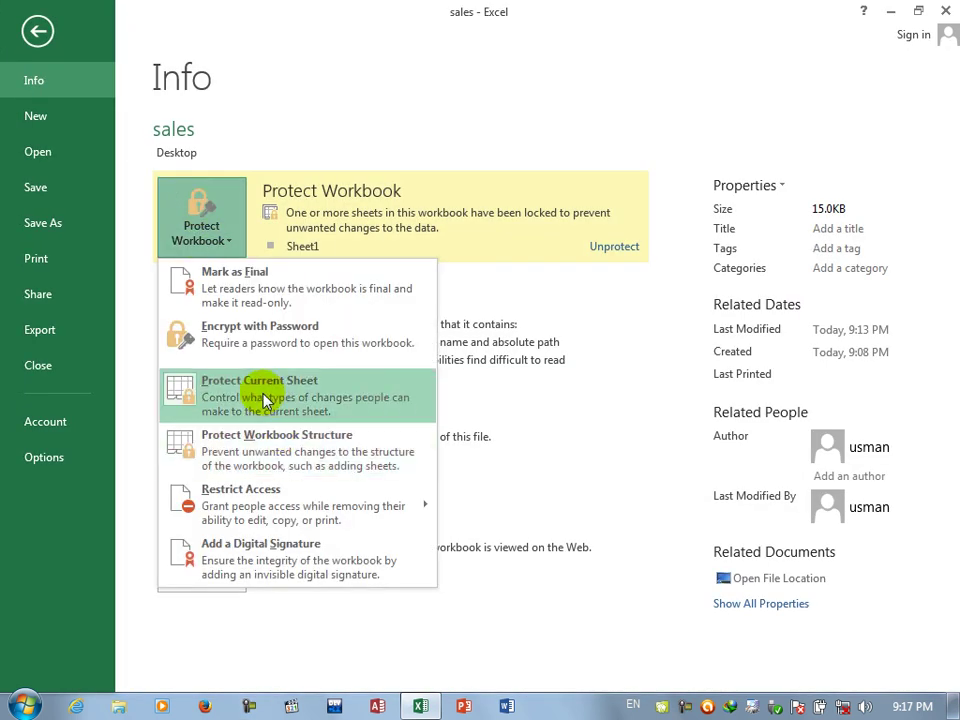
click(208, 390)
text(a)
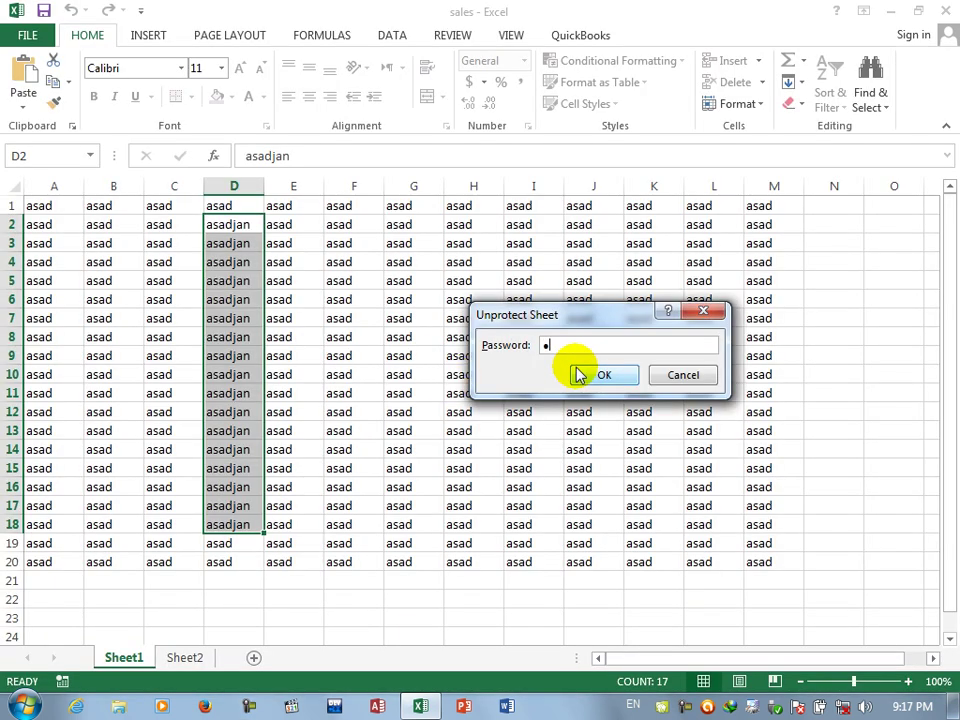
click(578, 372)
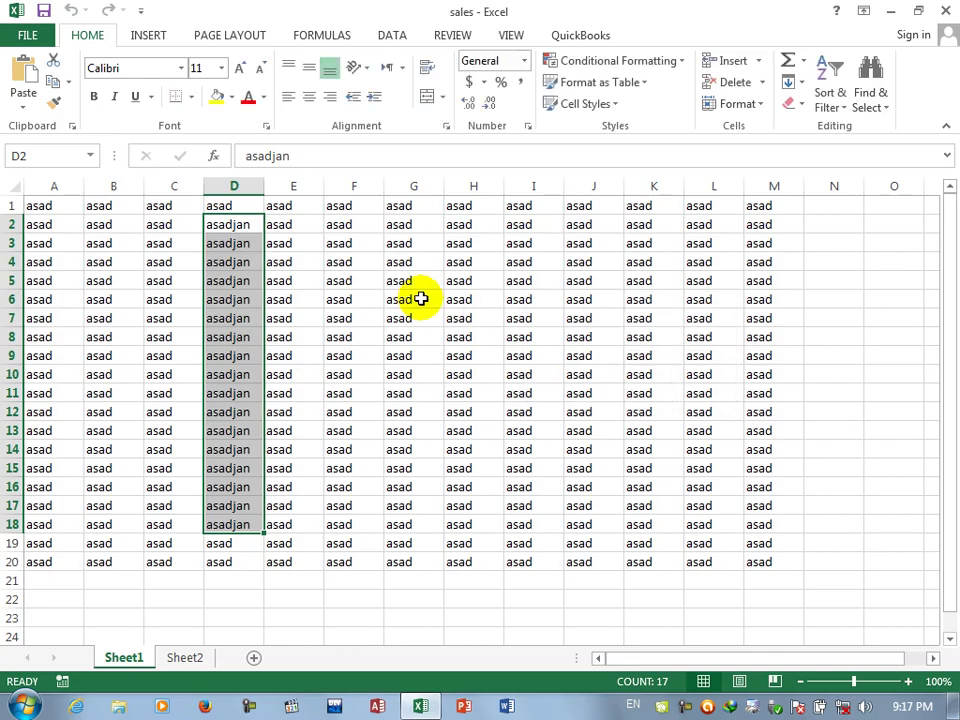
Protect the workbook structure with a password, confirm it, and check which sheet commands remain available for Sheet1
click(28, 36)
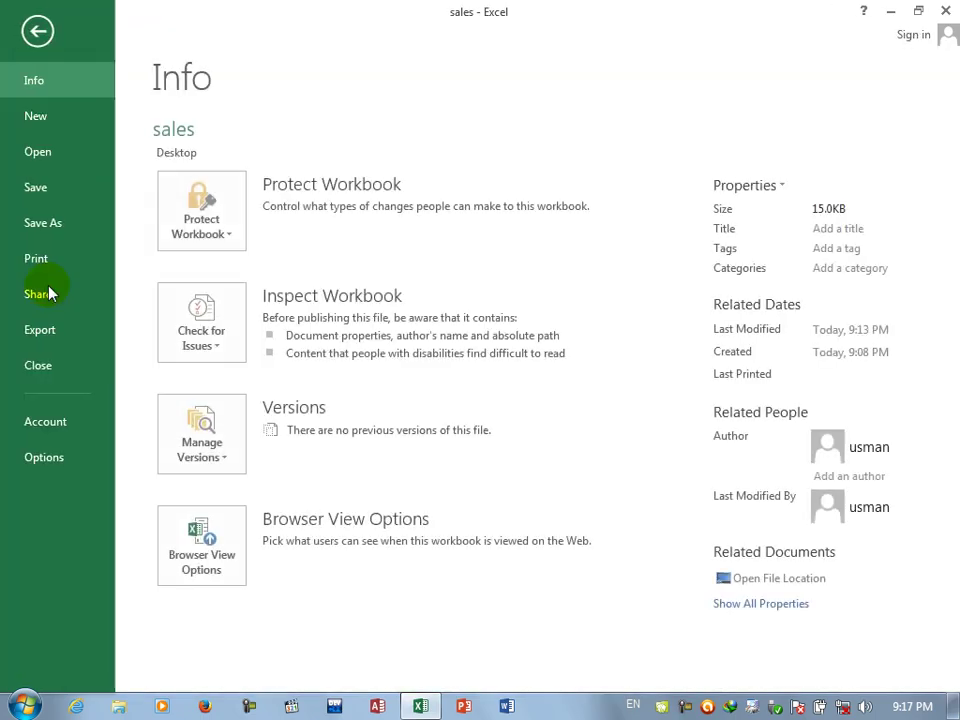
click(200, 218)
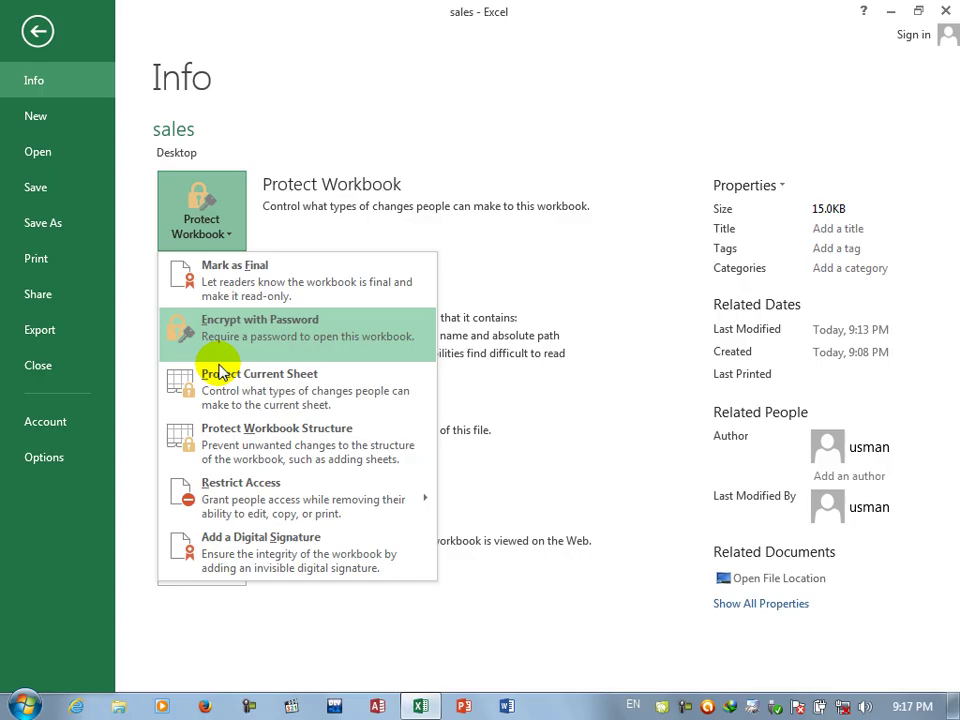
click(224, 440)
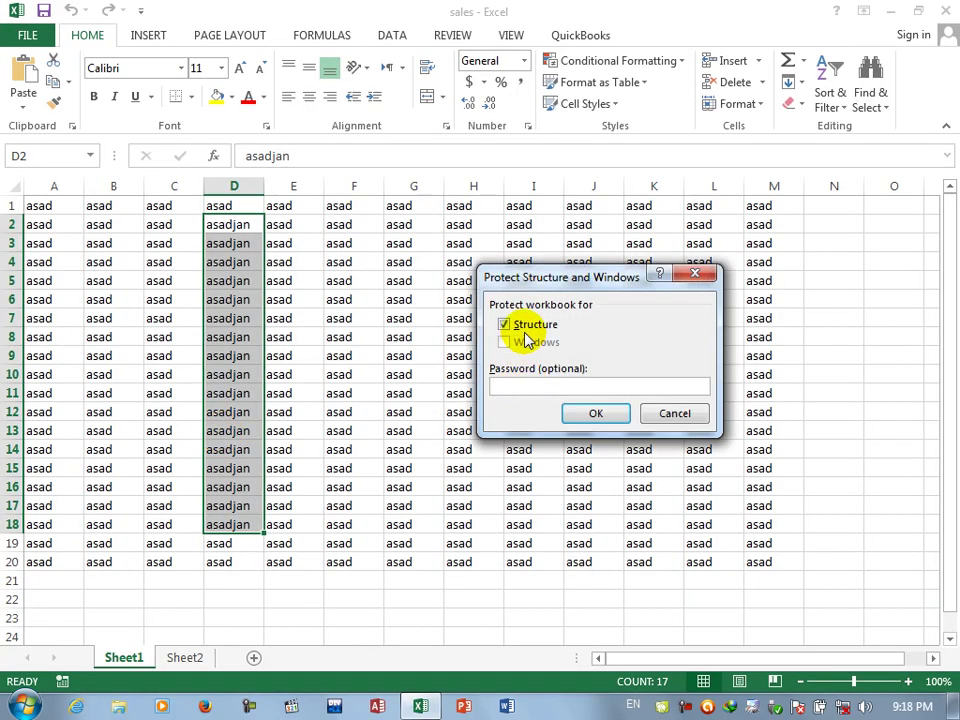
text(1)
key(Return)
text(1)
key(Return)
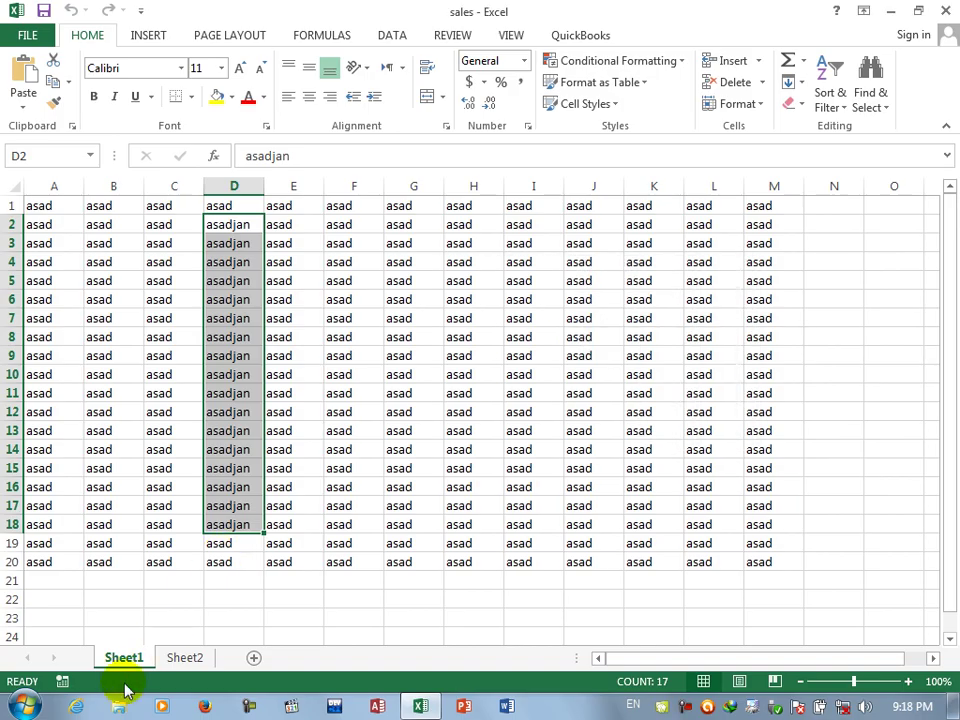
right_click(128, 660)
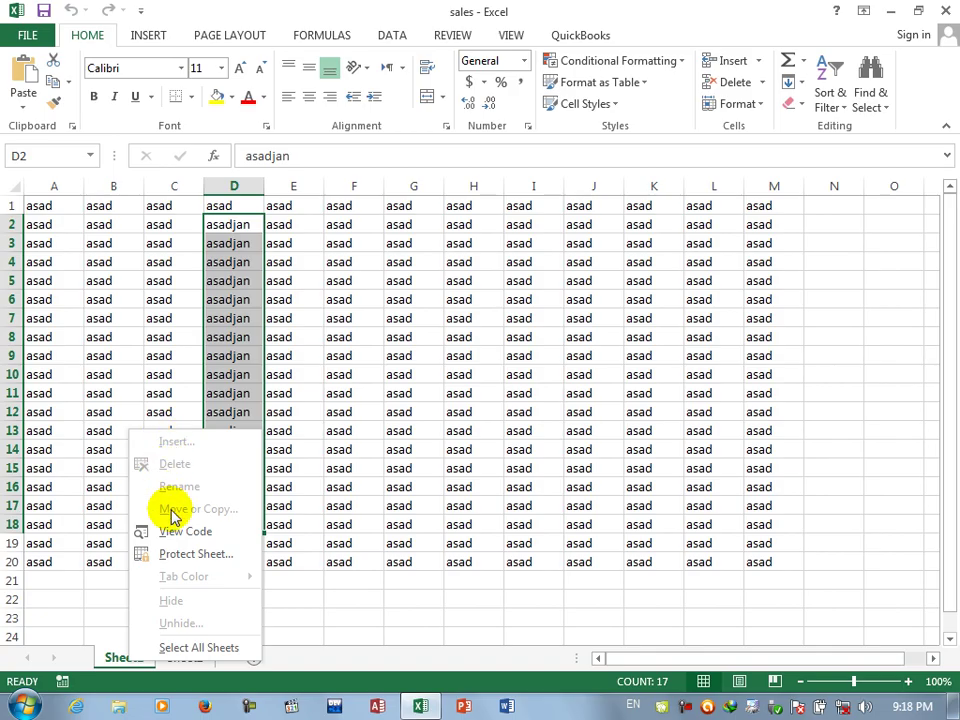
click(510, 291)
Remove the workbook structure protection by entering its password
click(11, 40)
click(204, 241)
click(284, 459)
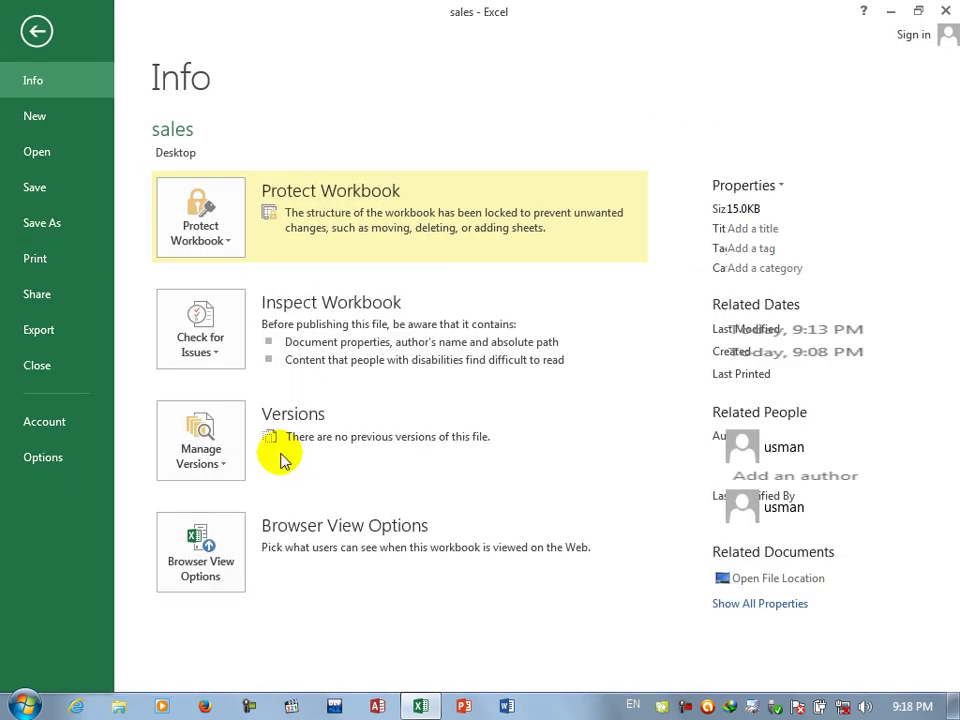
text(1)
key(Return)
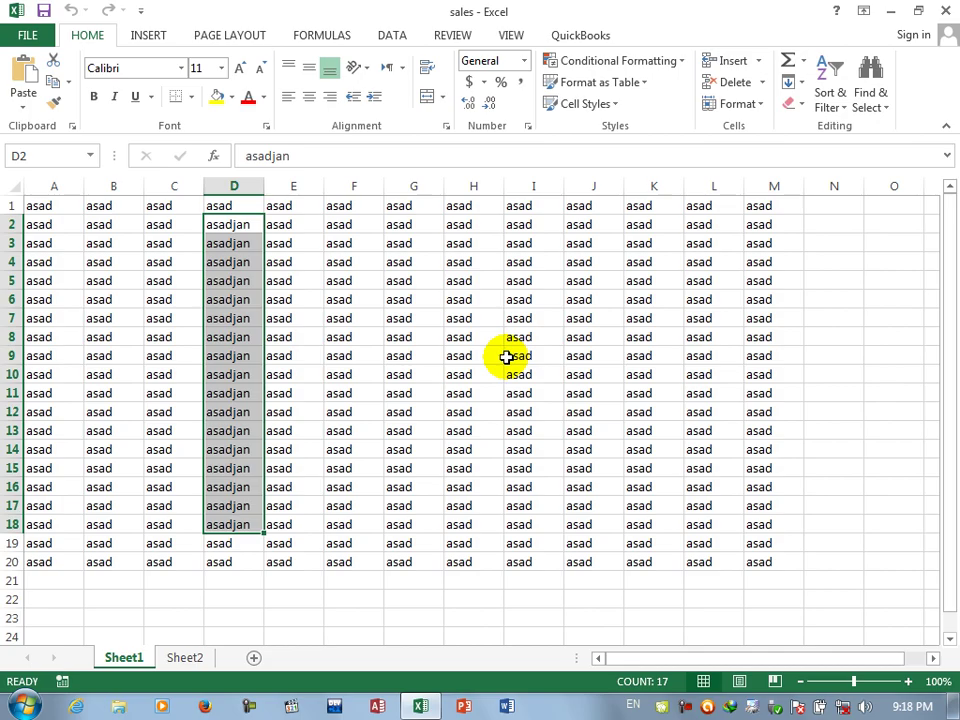
Examine the Protect Workbook and Check for Issues options on the Info page and return to the worksheet
click(55, 35)
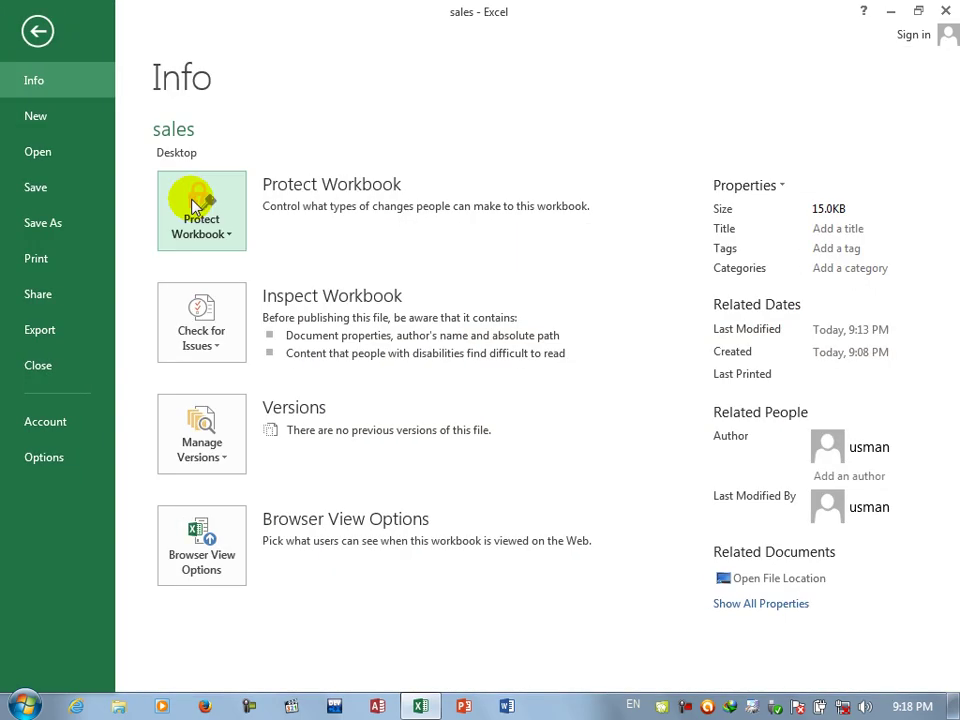
click(195, 207)
mouse_move(272, 493)
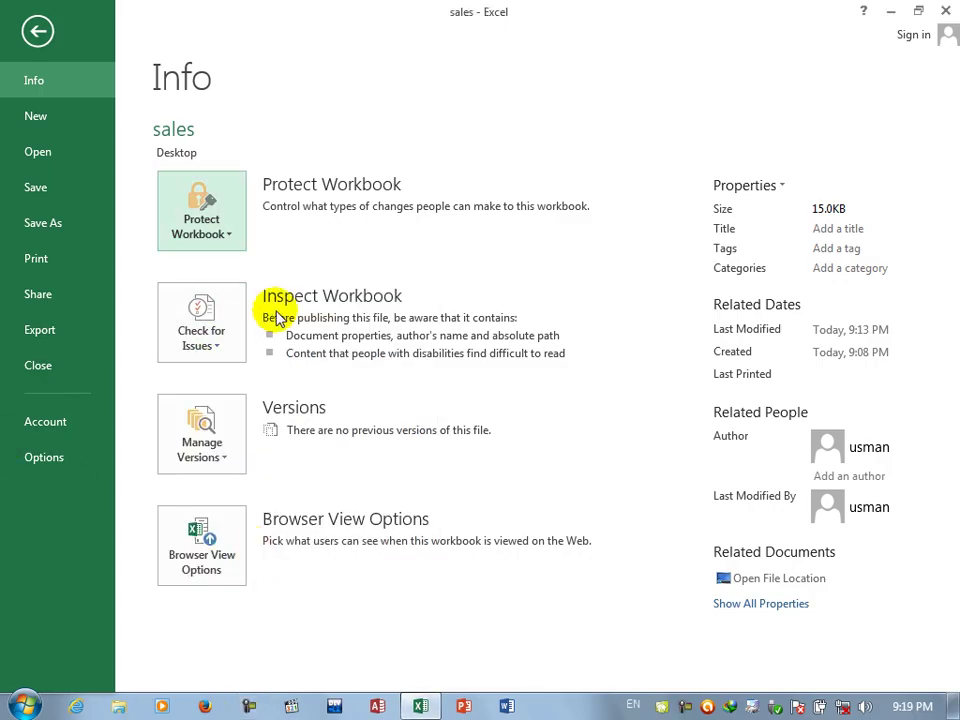
click(168, 345)
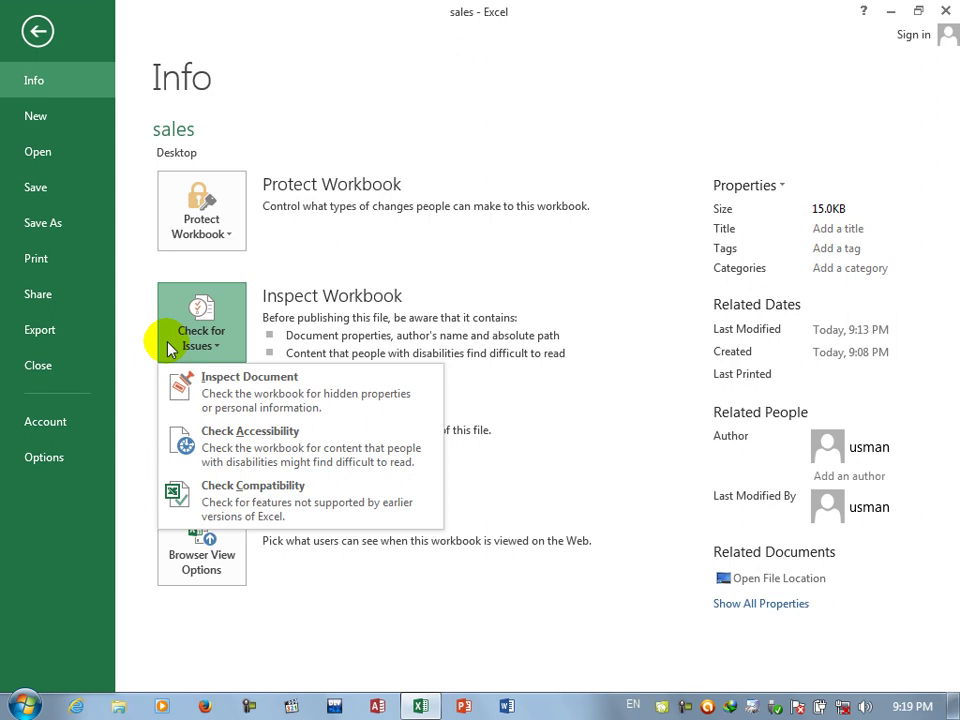
click(38, 31)
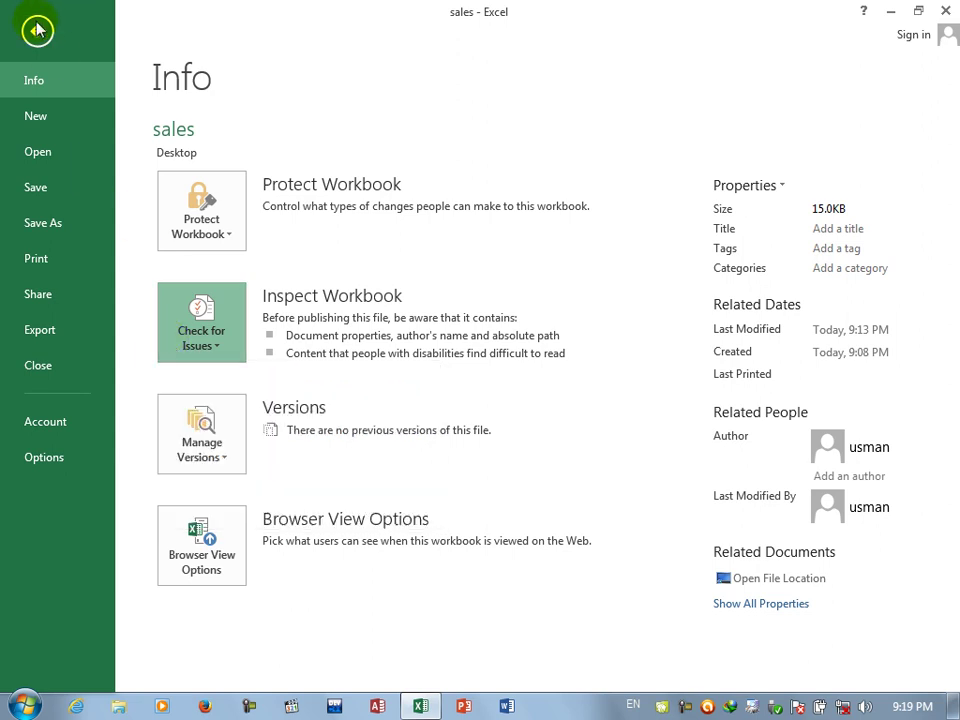
Enable tracking and on-screen highlighting of all changes in $A$1:$M$19 of Sheet1, saving the workbook as shared
click(281, 360)
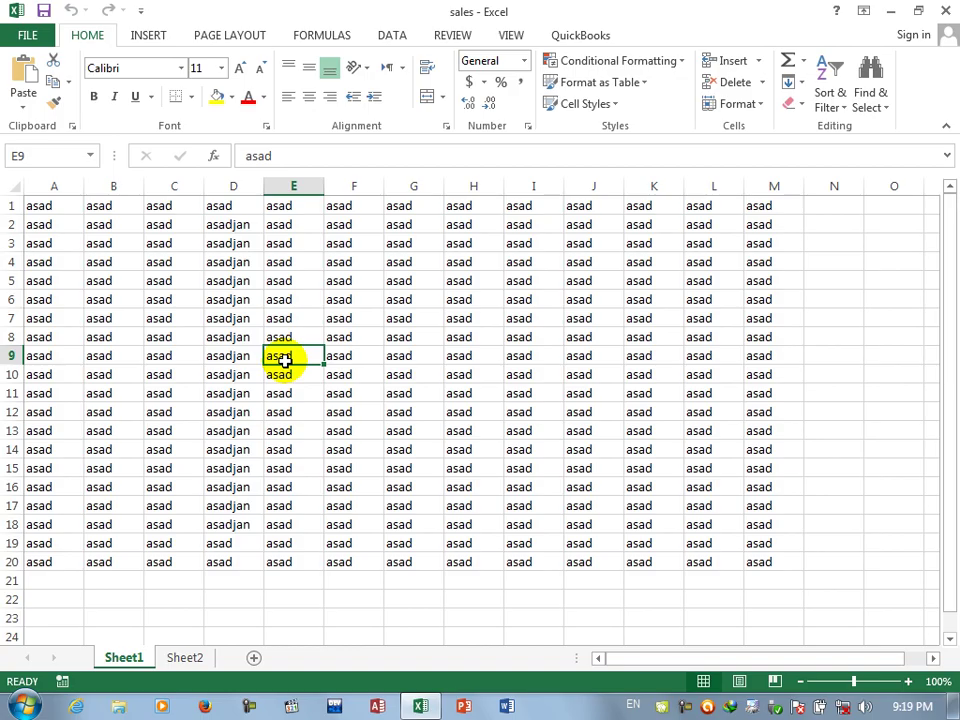
click(384, 34)
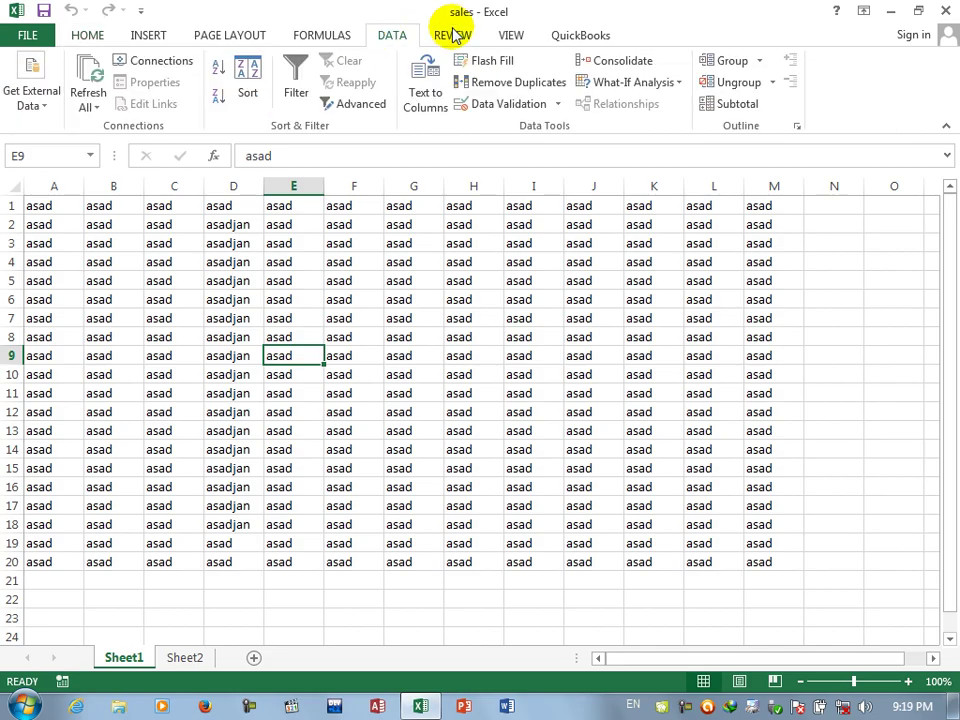
click(478, 35)
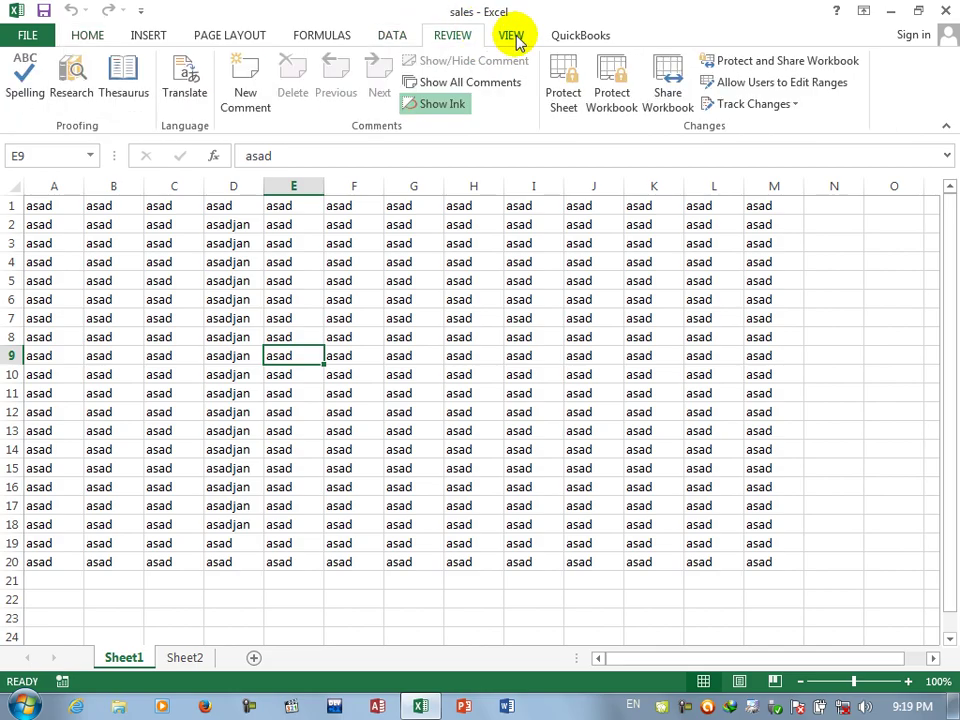
click(730, 108)
click(735, 127)
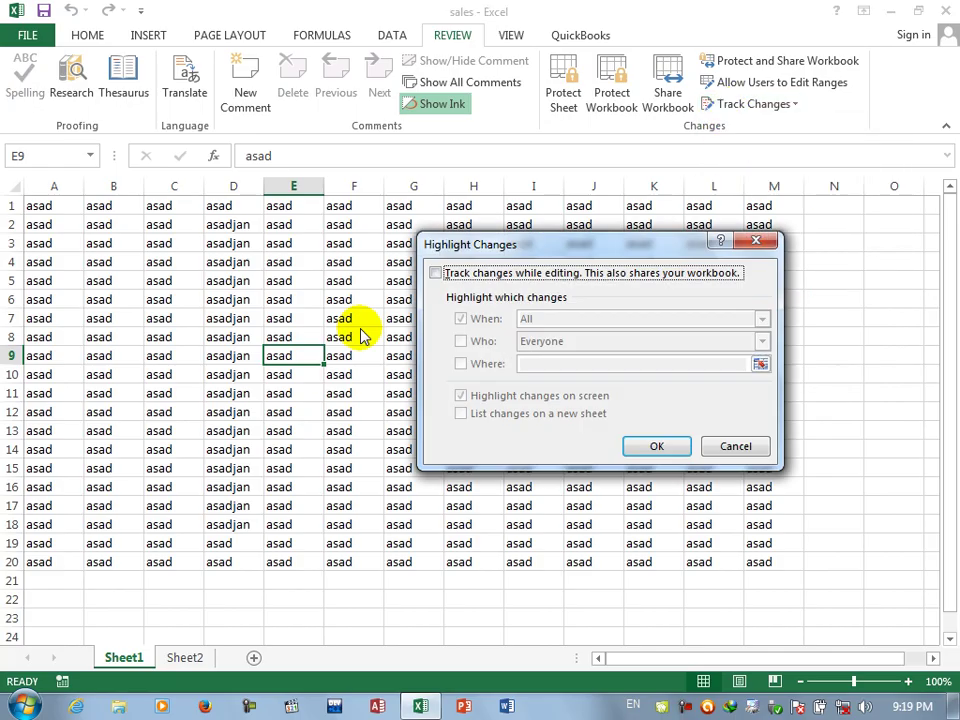
click(448, 273)
click(521, 364)
drag(34, 204, 778, 548)
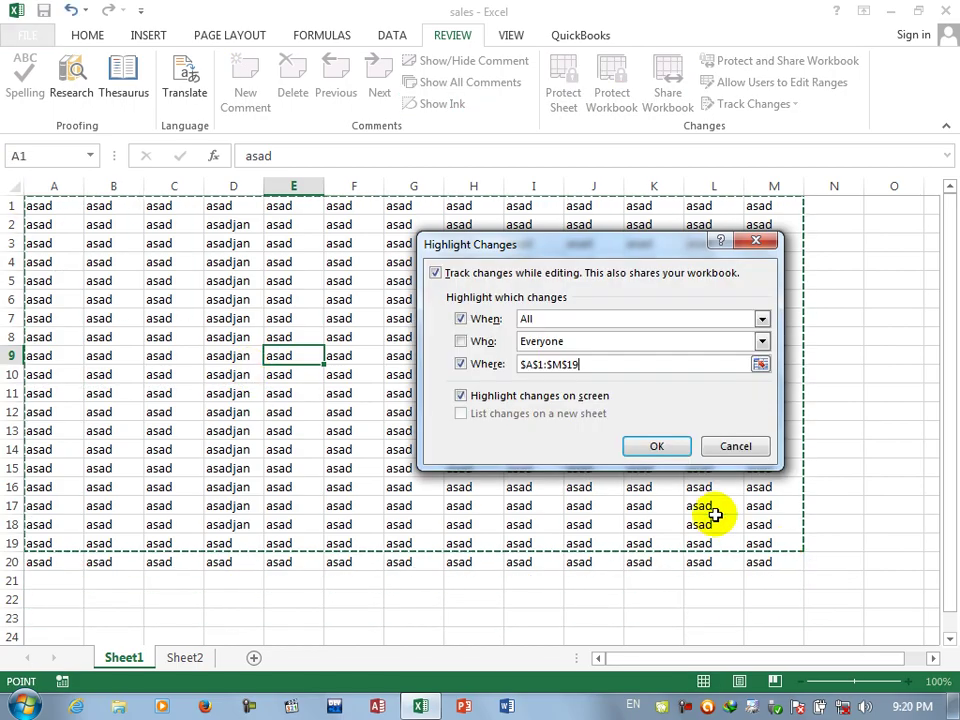
click(657, 447)
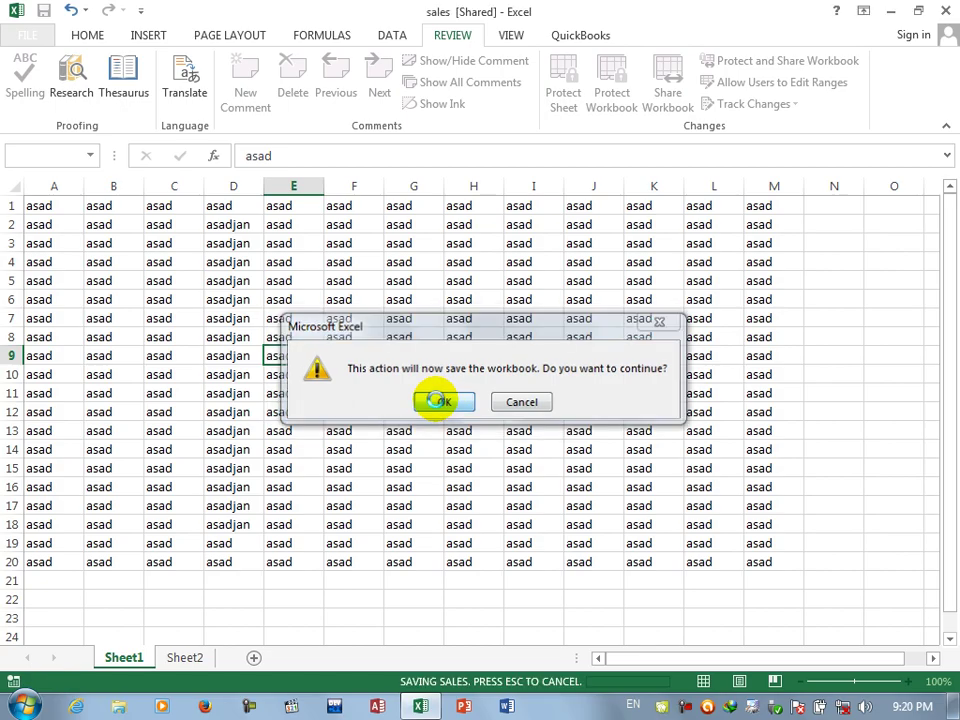
click(440, 401)
Close the sales workbook, reopen it from the Desktop and fill cells E3:E19 with 1
click(946, 10)
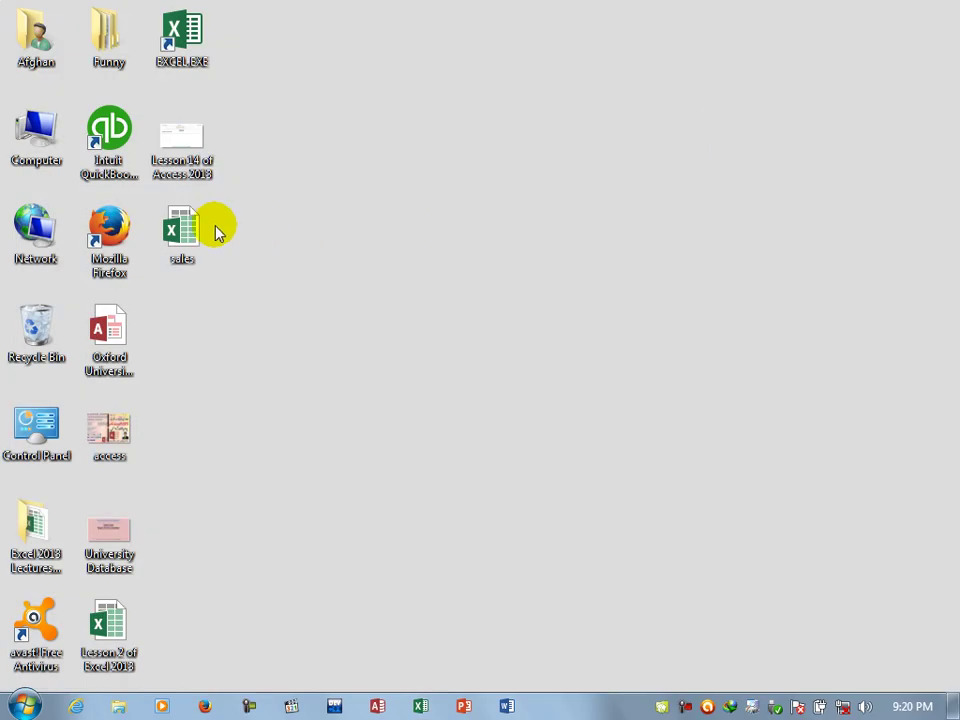
double_click(182, 232)
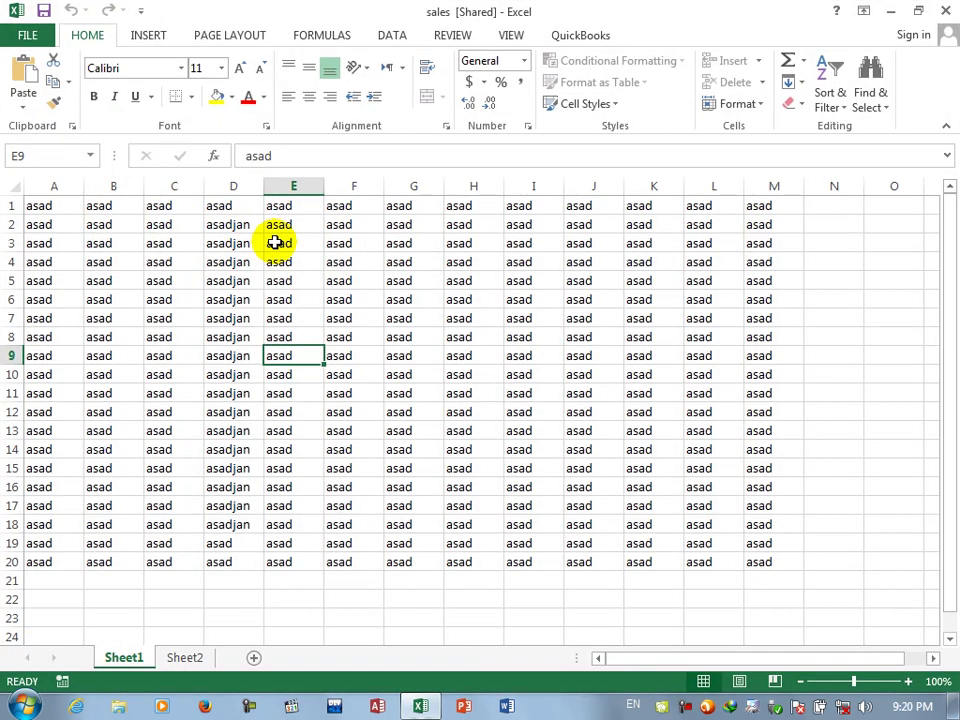
drag(281, 245, 287, 540)
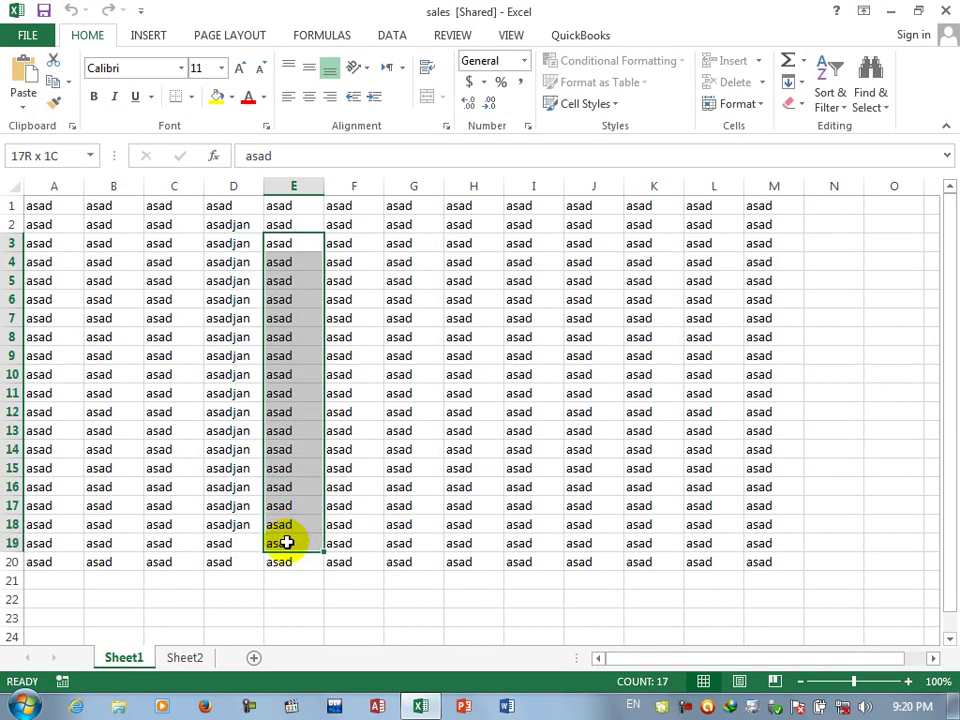
text(1)
key(ctrl+Return)
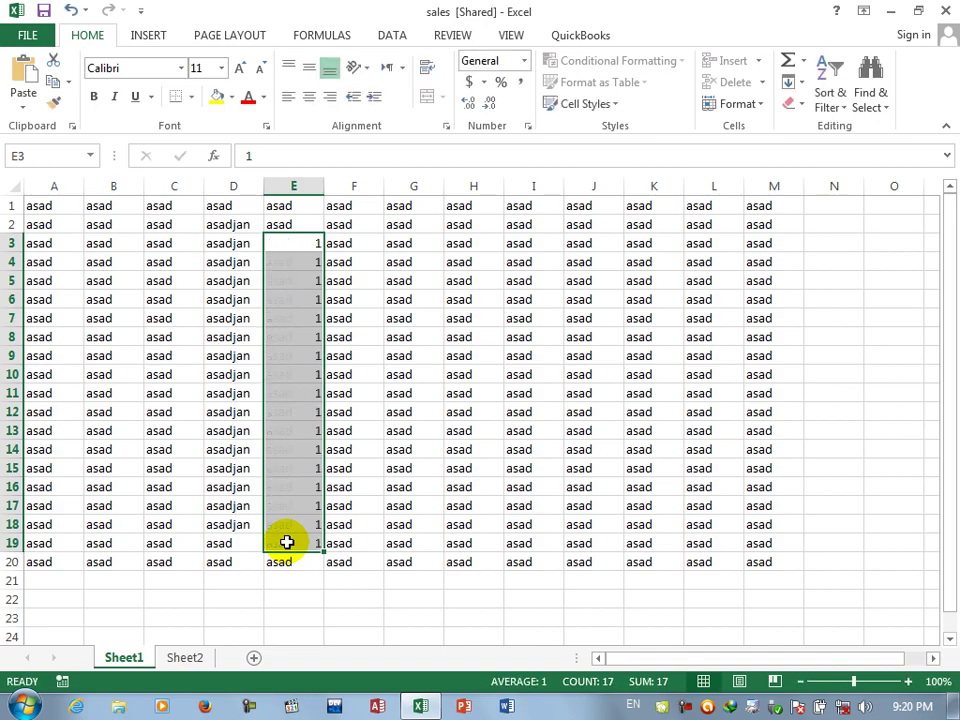
Fill the range F4:G19 with a sample first name
click(441, 283)
click(373, 260)
drag(399, 400, 409, 538)
text(ahmad)
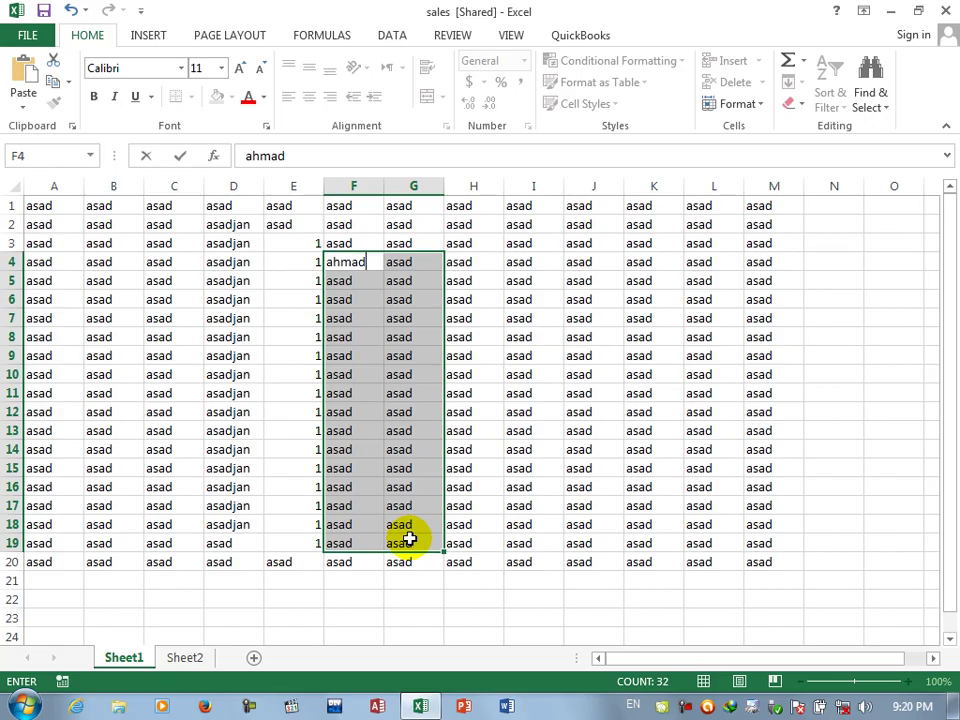
key(ctrl+Return)
Leave cell H6 unedited and add a comment reading "heklo" to cell H4
double_click(478, 300)
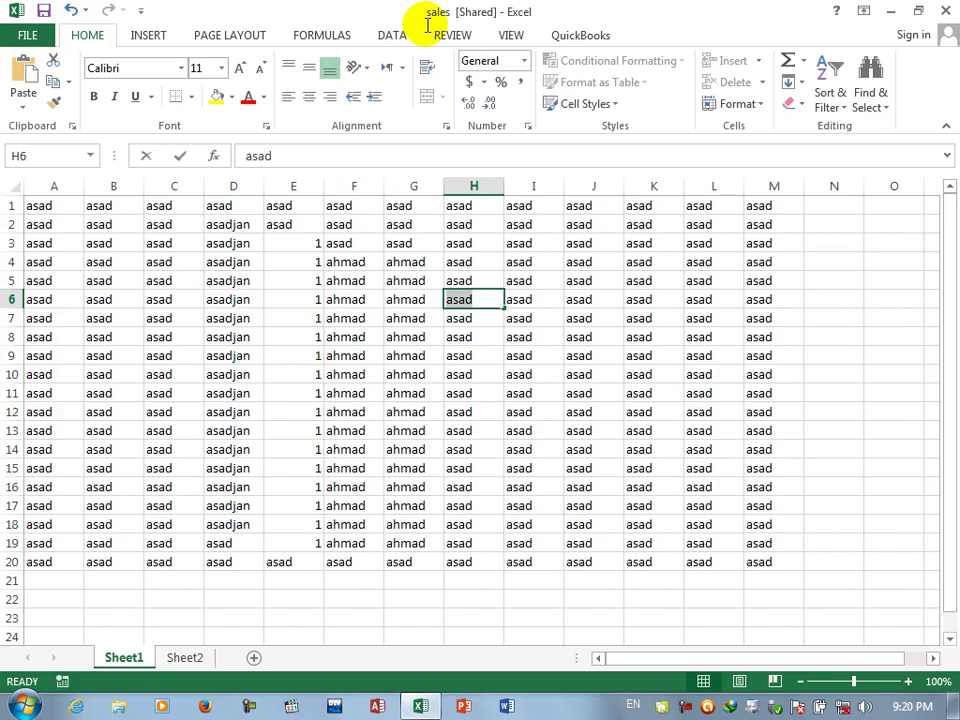
click(510, 35)
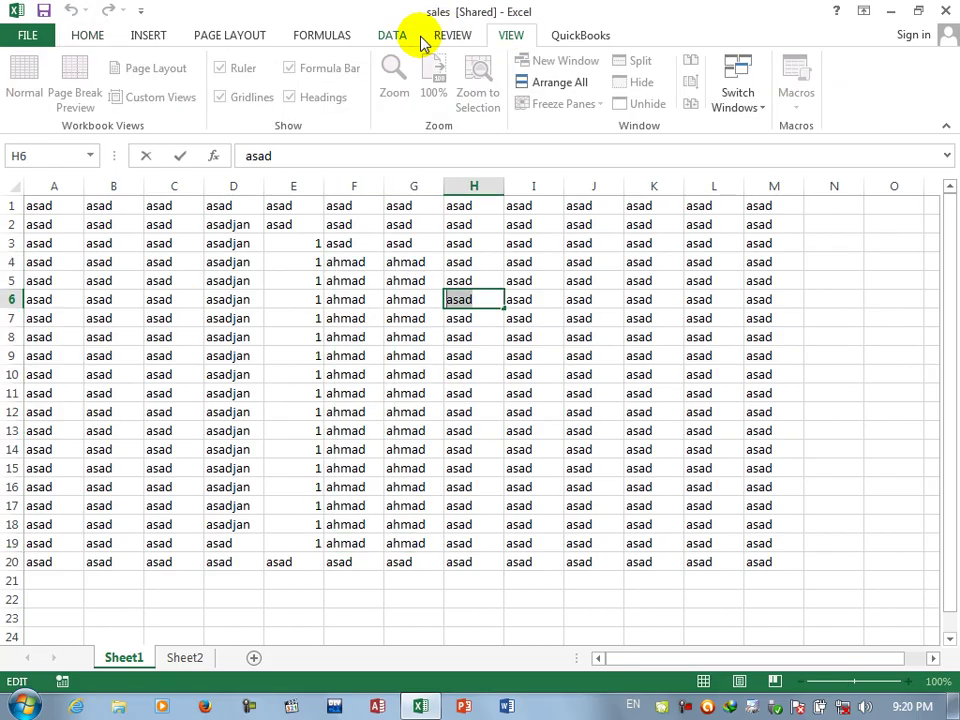
click(452, 35)
click(548, 378)
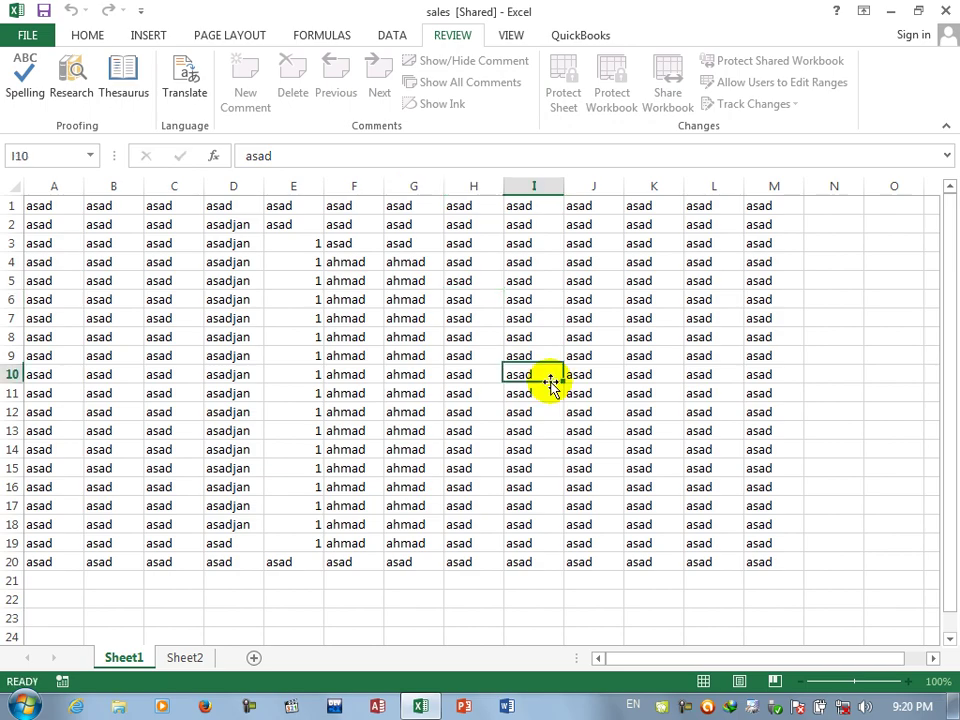
click(468, 264)
click(240, 97)
text(heklo)
key(Return)
Enter the formula =sum(100,200) in cell D21
click(238, 586)
text(=si)
key(BackSpace)
key(BackSpace)
key(BackSpace)
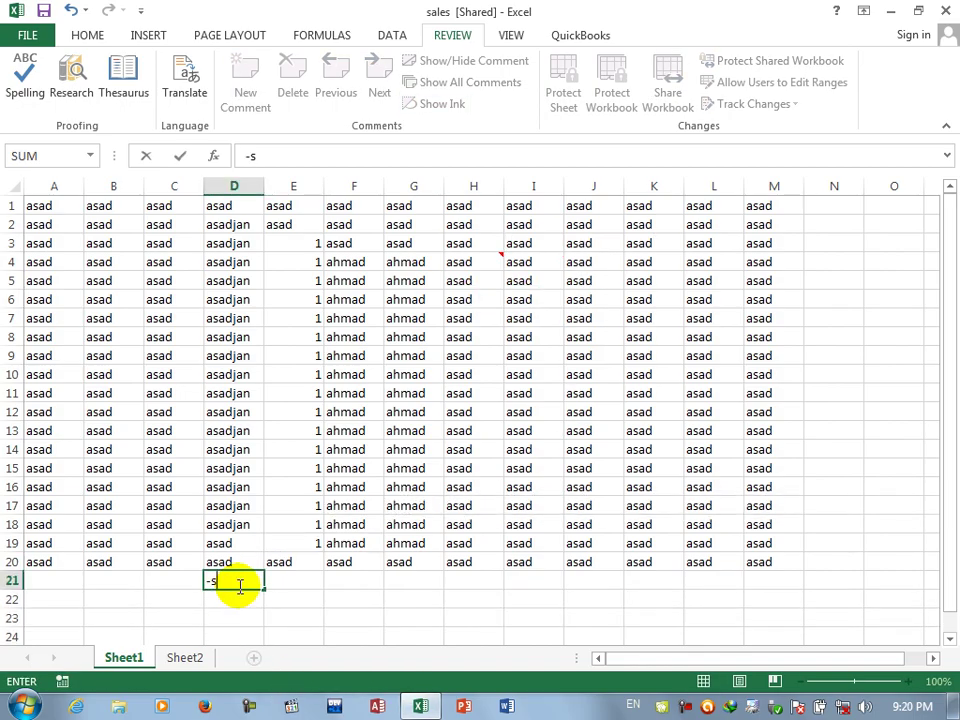
text(=sum)
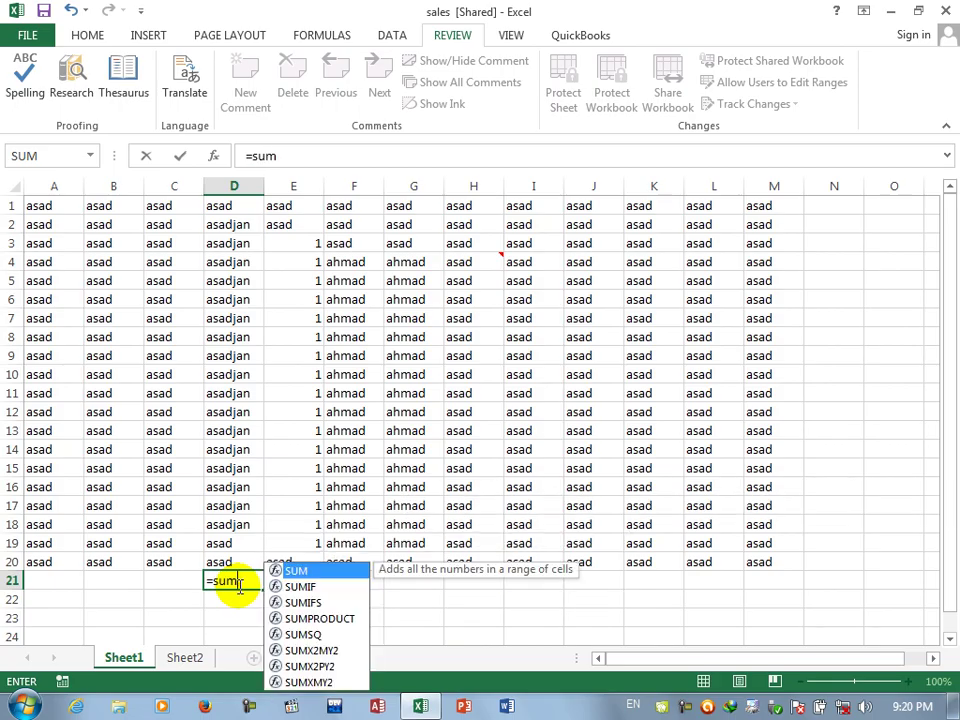
text(,(100,20)
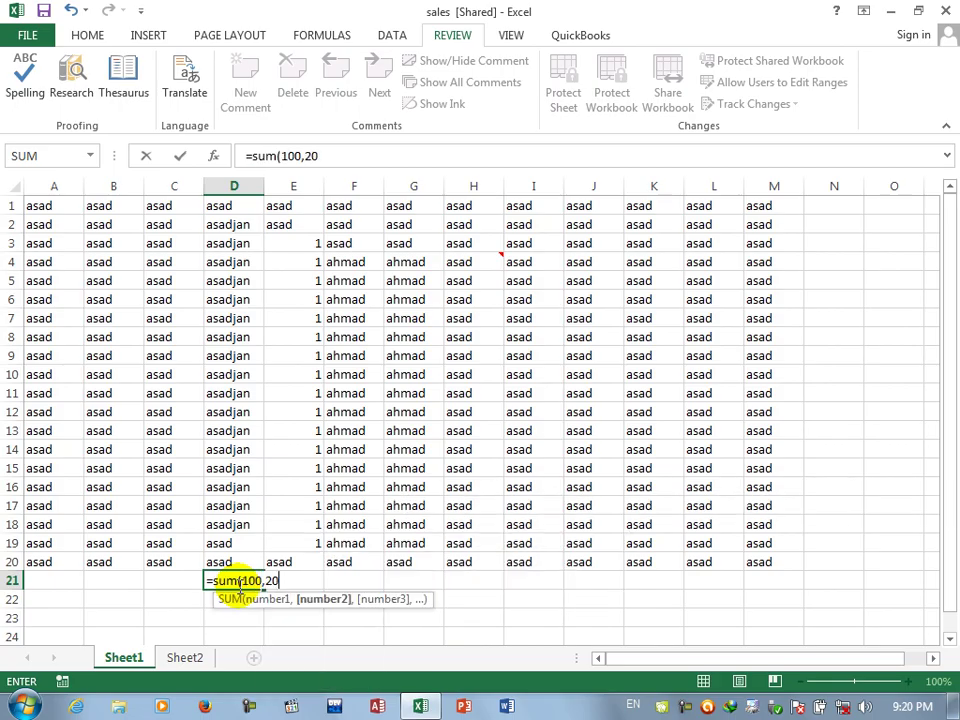
text(0))
key(Return)
Make the text in cells A4:D13 bold and give the range a red fill
drag(40, 262, 240, 431)
click(88, 38)
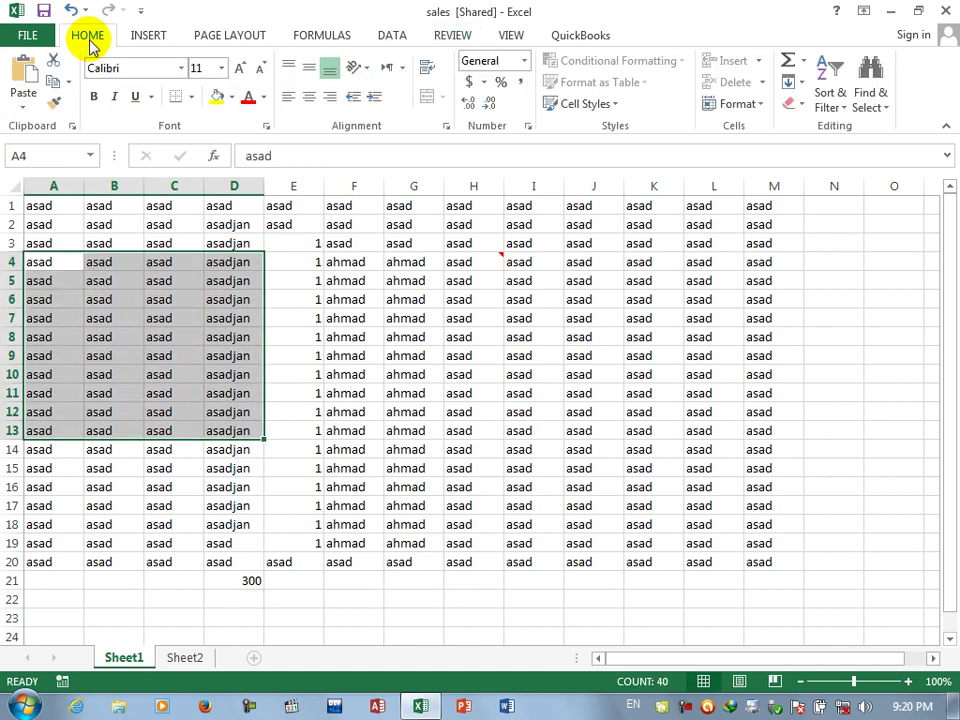
click(93, 96)
click(229, 96)
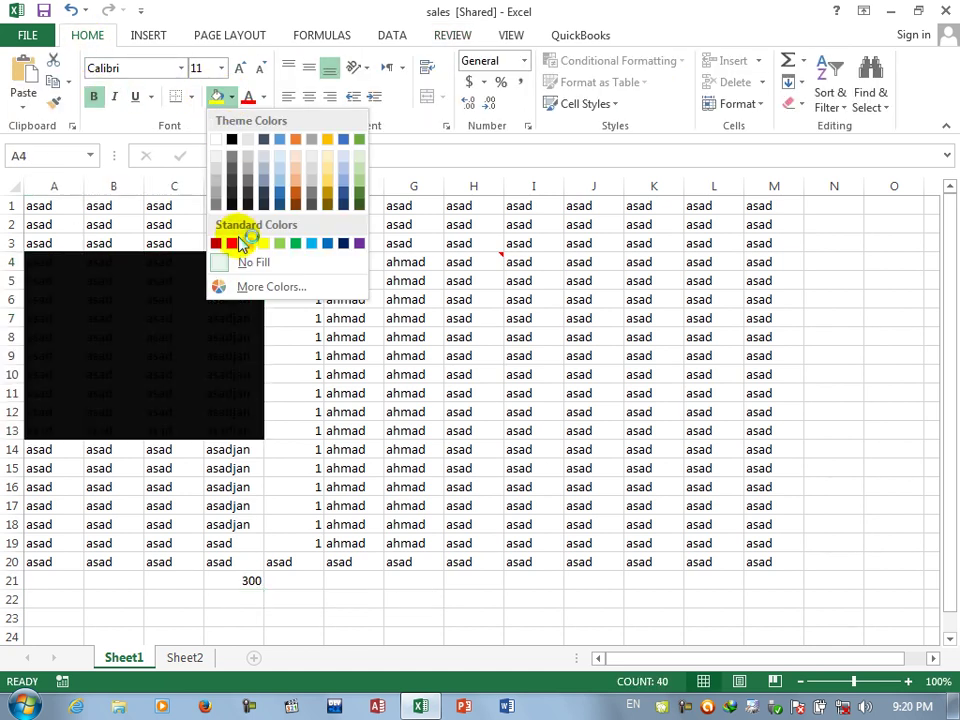
click(234, 242)
Save and close the sales workbook, and reopen it from the Desktop
key(ctrl+s)
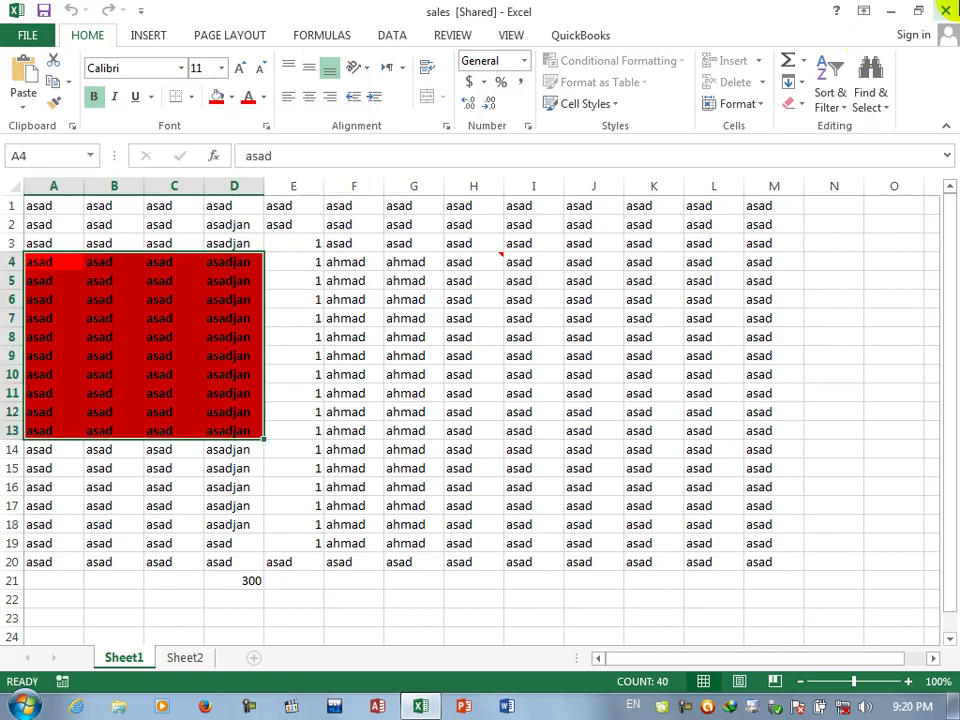
click(945, 10)
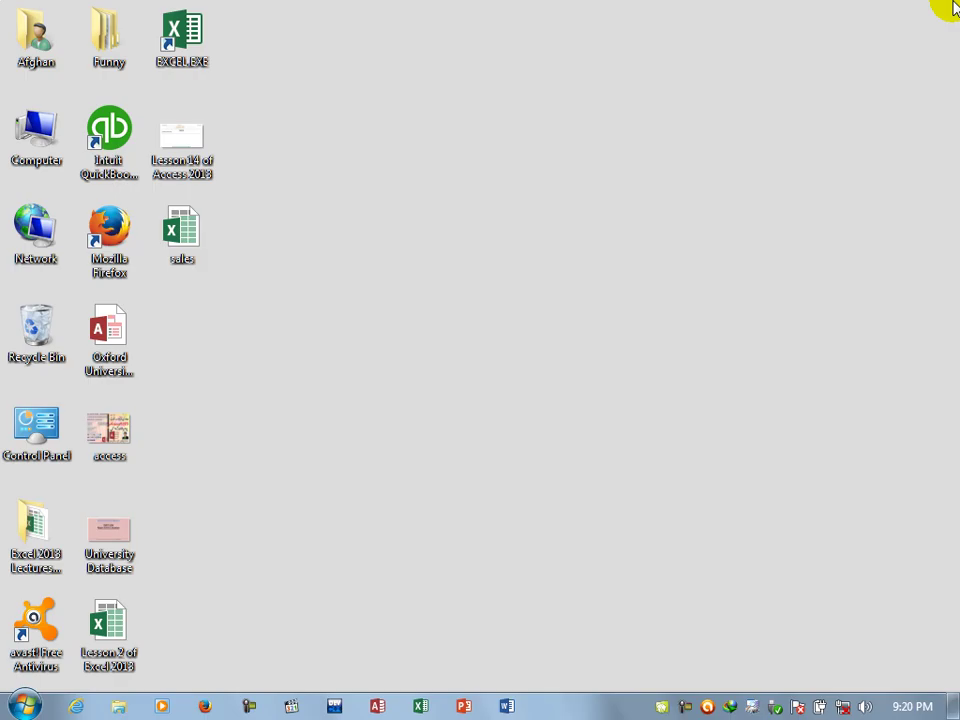
click(165, 229)
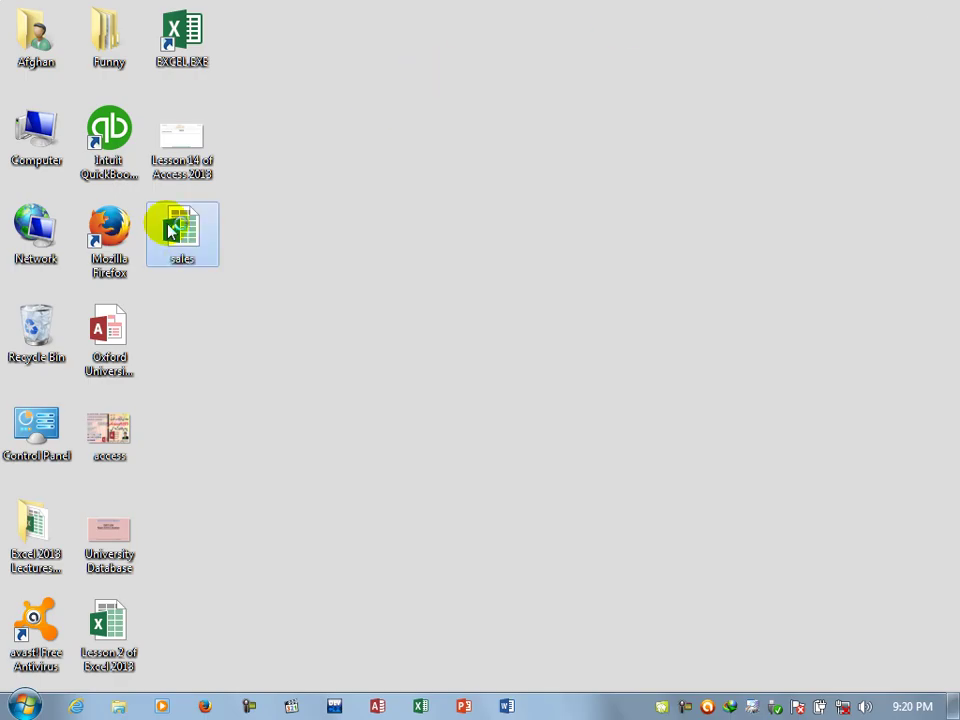
double_click(170, 230)
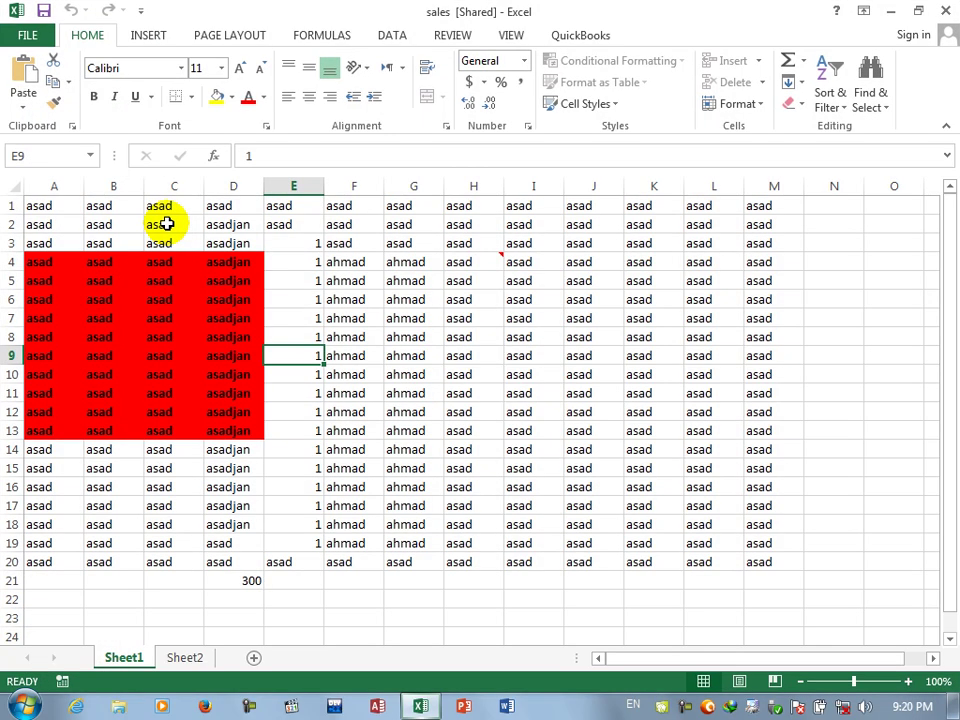
Inspect the workbook with the Document Inspector for all default content types and review the full results list
click(27, 34)
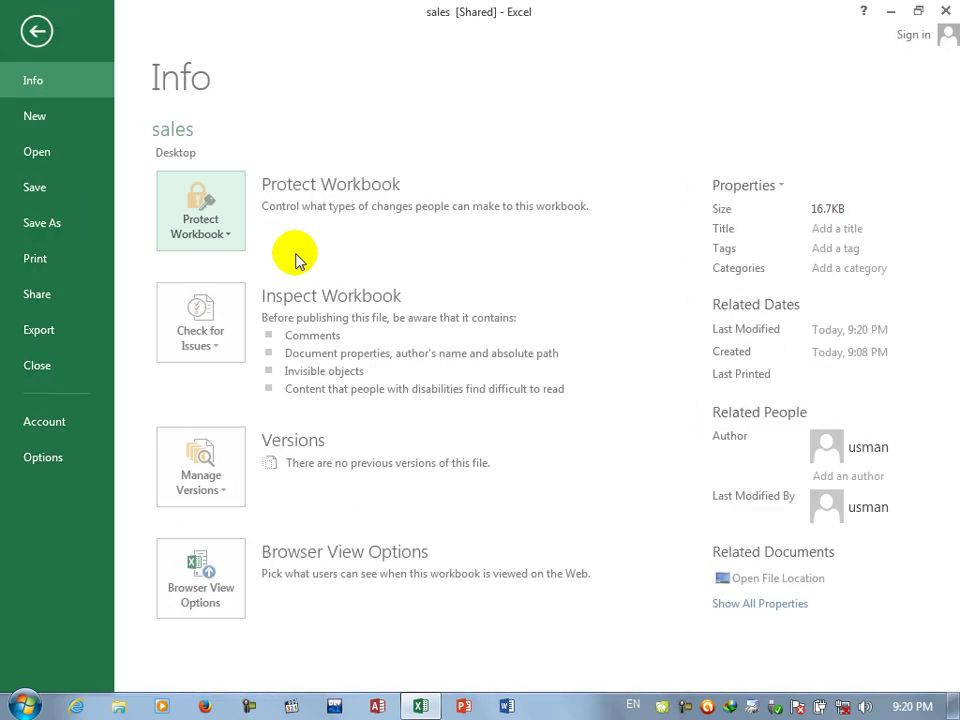
click(210, 325)
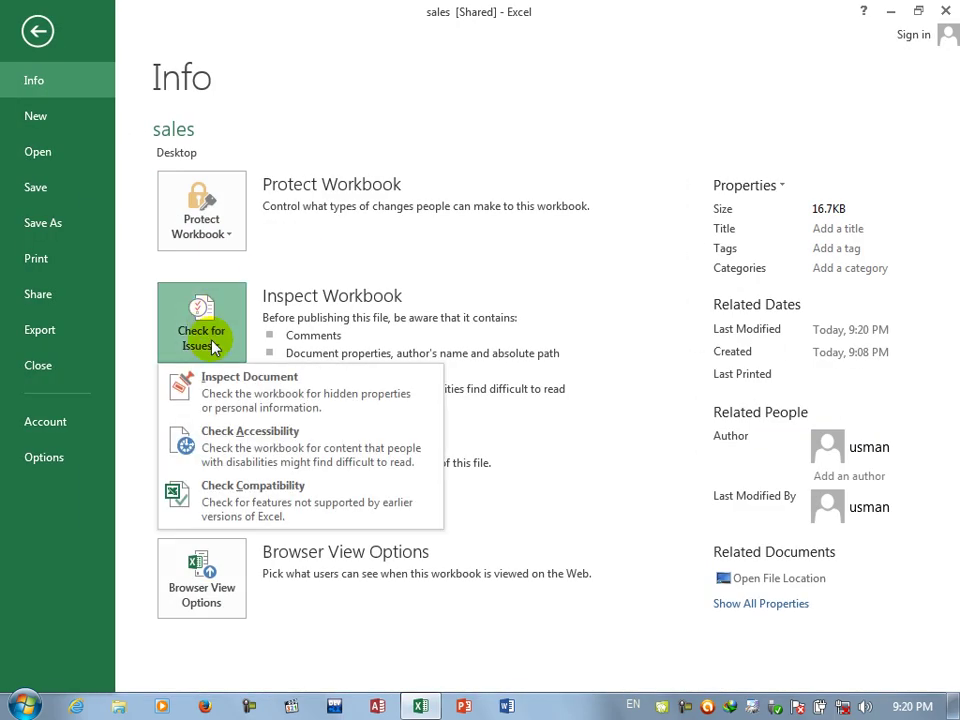
click(227, 396)
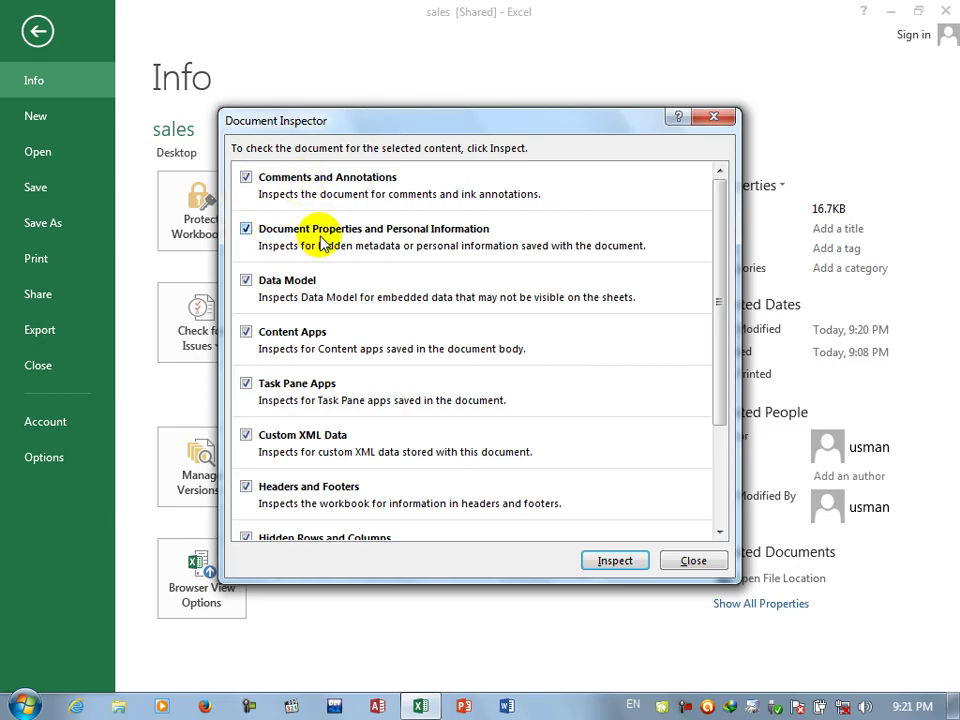
click(617, 563)
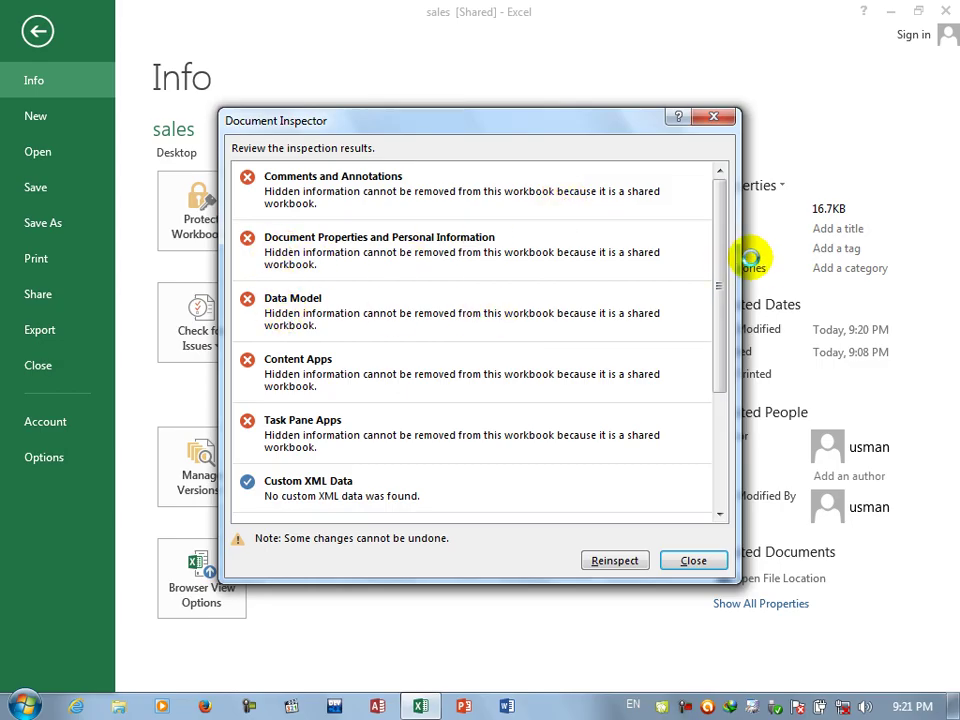
drag(722, 255, 723, 400)
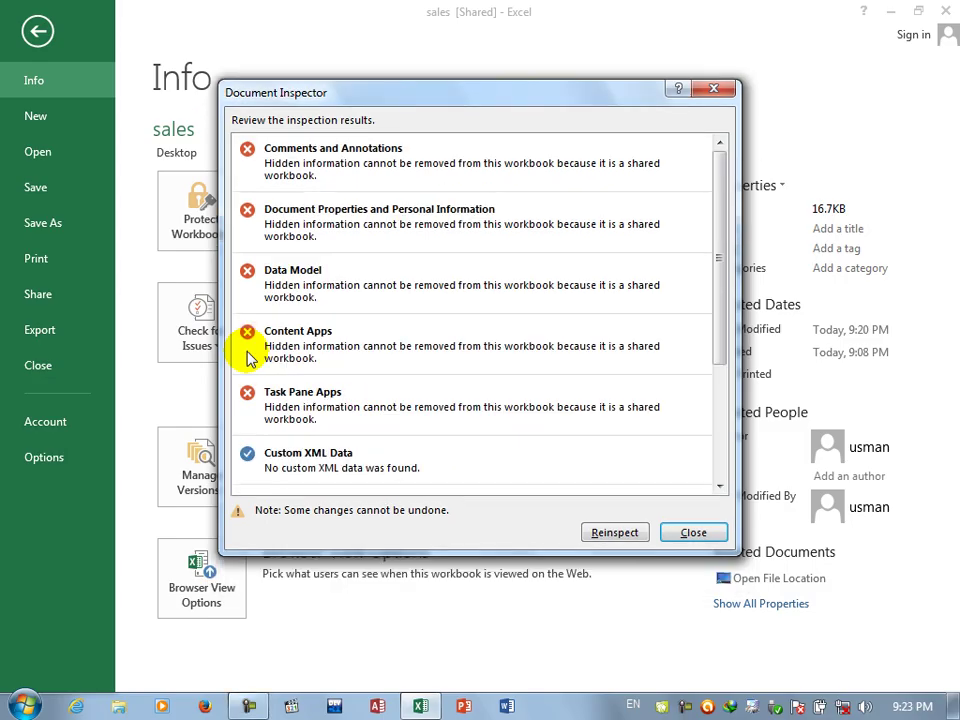
Reinspect the workbook for Comments and Annotations only, excluding every other content type, and close the Document Inspector
click(637, 535)
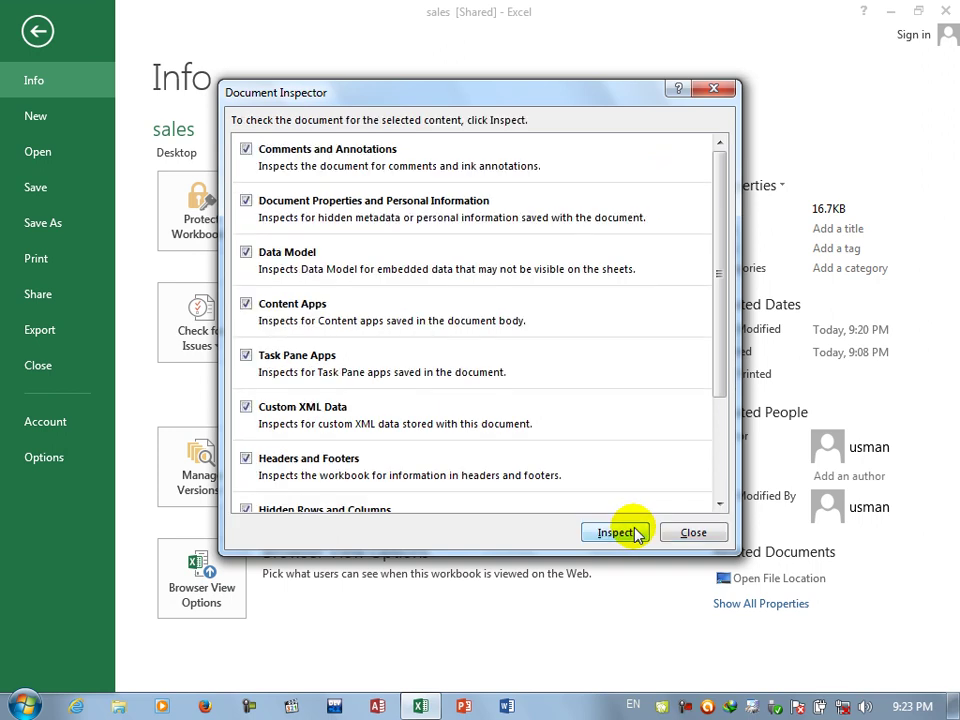
click(246, 200)
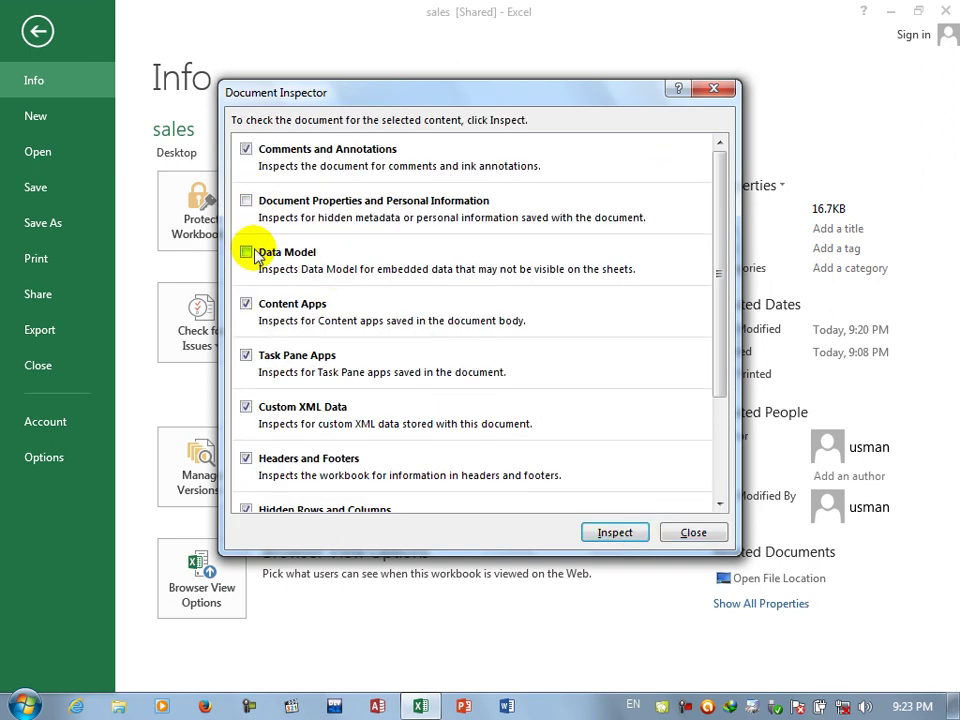
click(246, 303)
click(246, 355)
click(246, 406)
click(246, 458)
drag(716, 364, 718, 465)
click(250, 365)
click(250, 416)
click(250, 466)
click(615, 531)
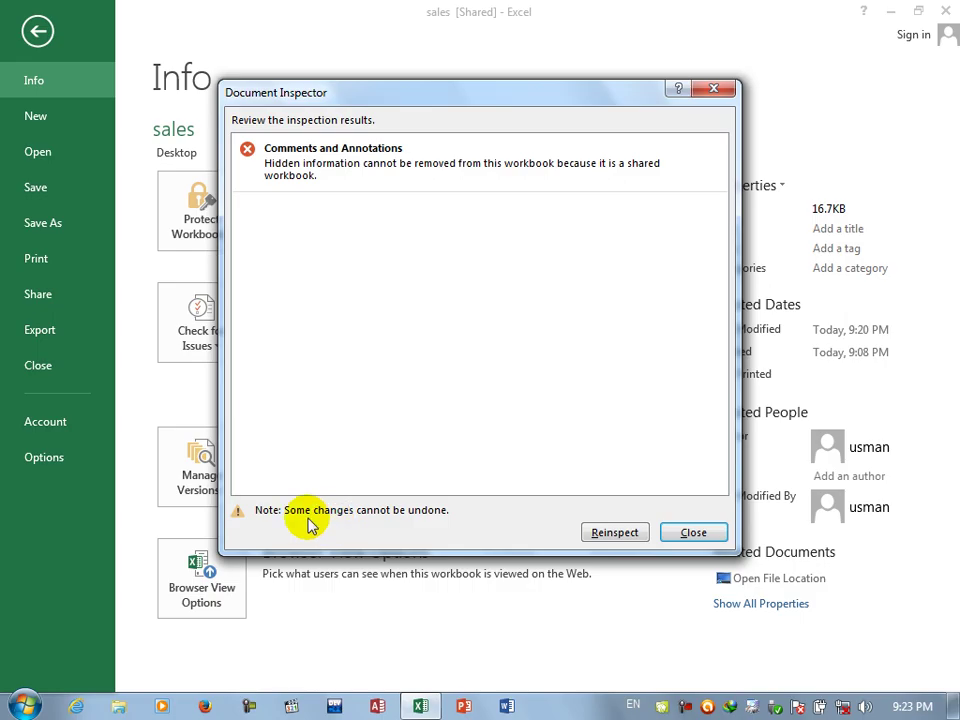
click(697, 533)
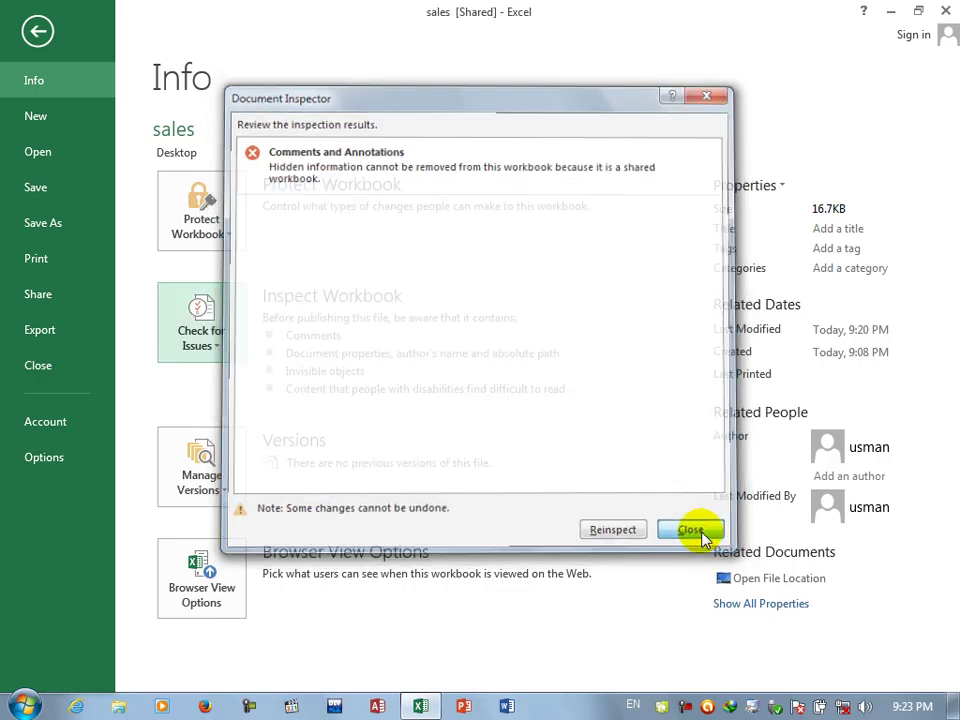
Run the accessibility check on the workbook, review its results and close the checker
click(214, 348)
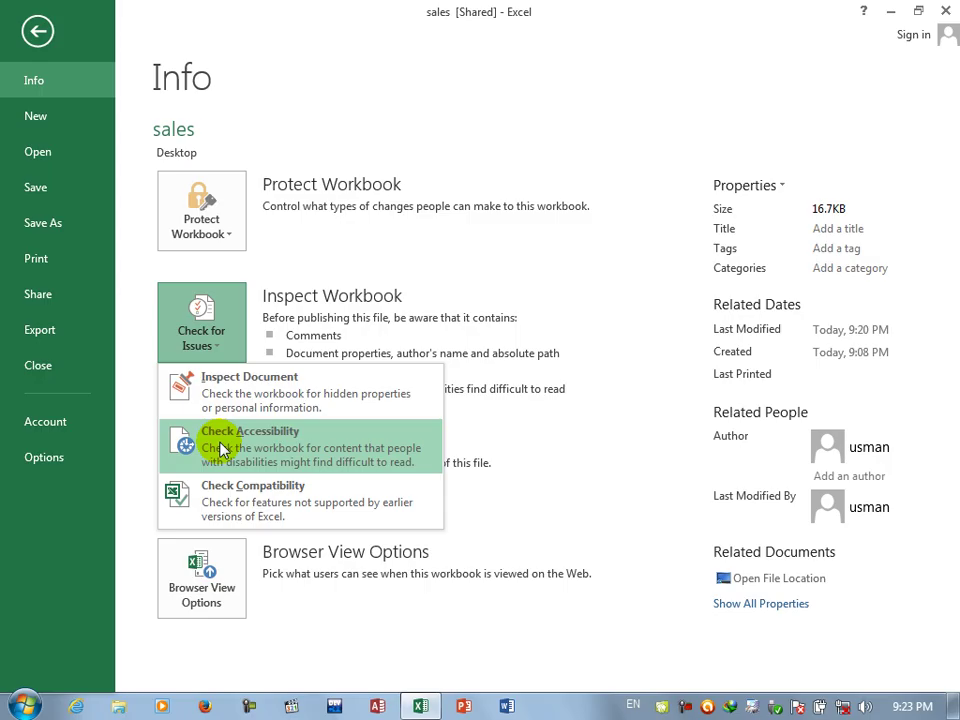
click(32, 31)
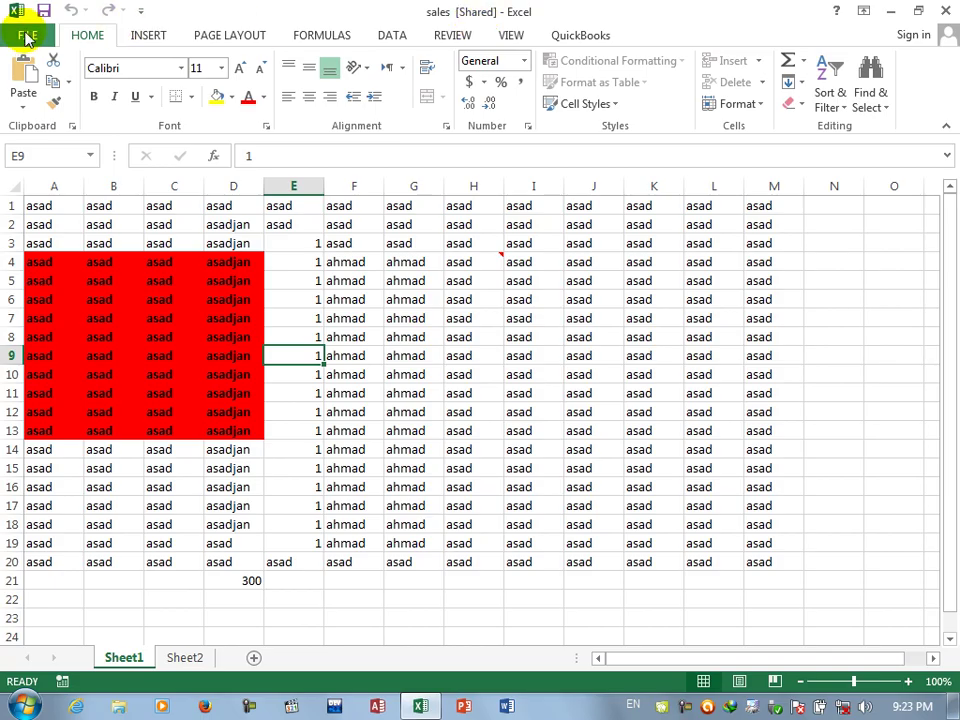
click(25, 36)
click(203, 338)
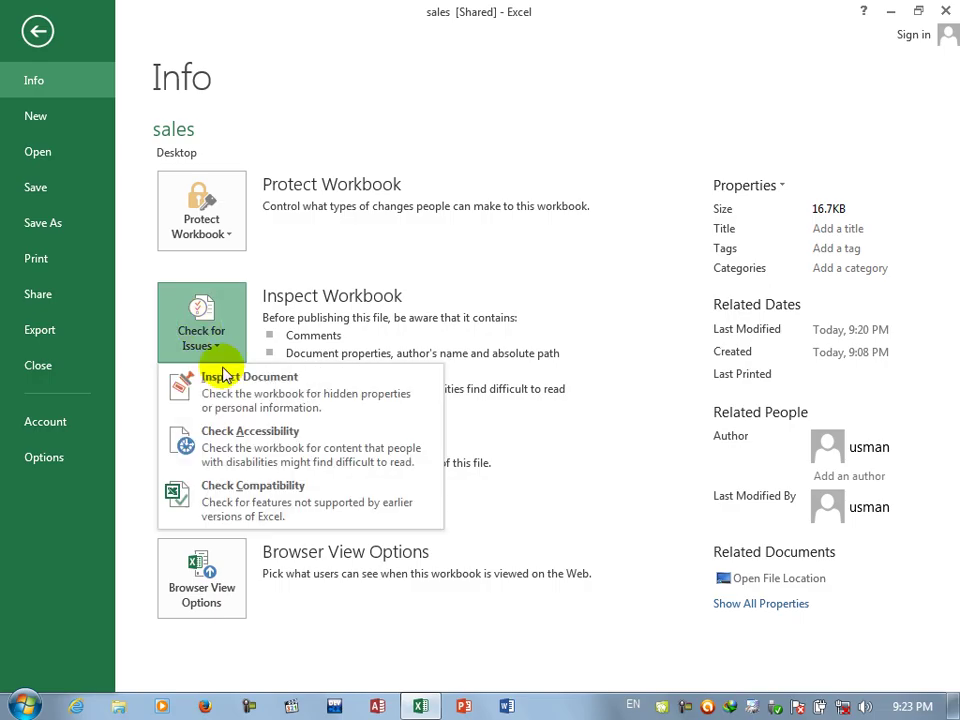
click(232, 455)
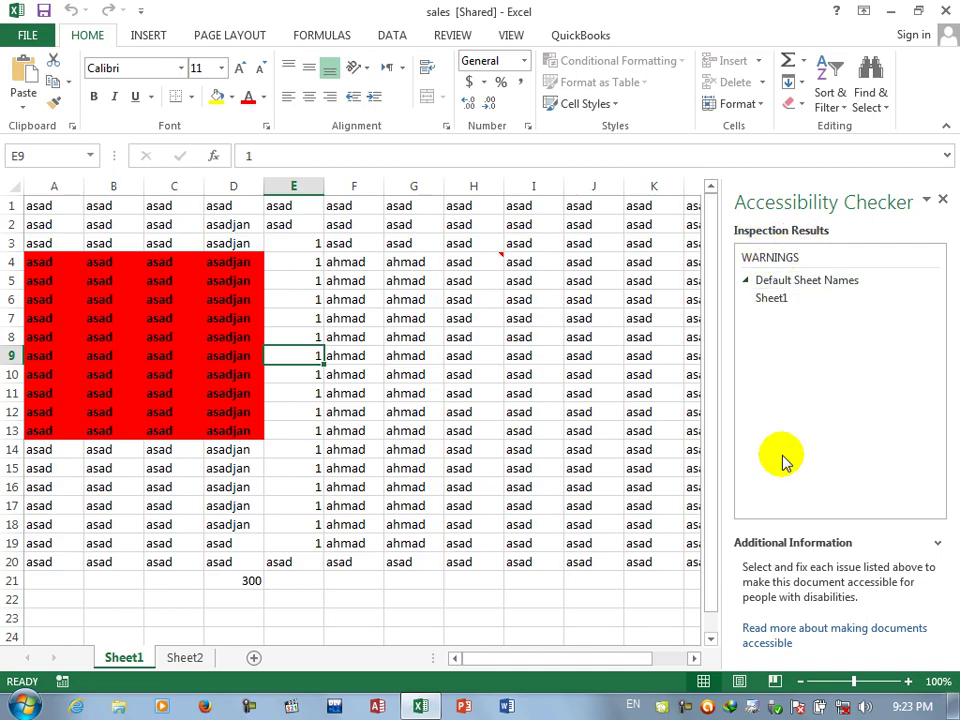
click(942, 199)
Run the compatibility check for features not supported by earlier versions of Excel
click(27, 35)
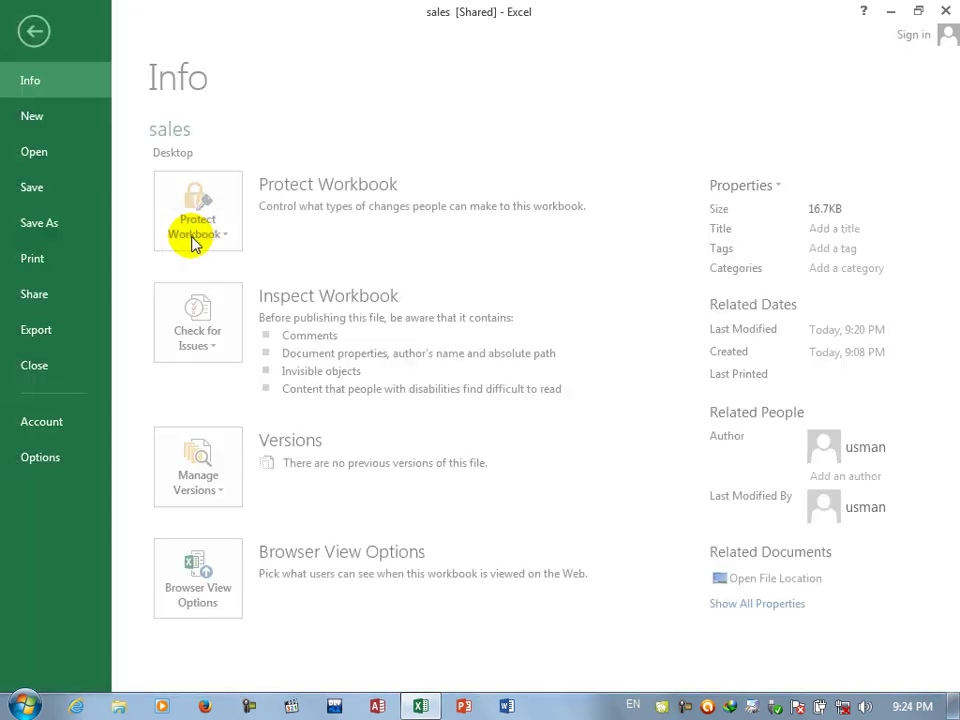
click(199, 322)
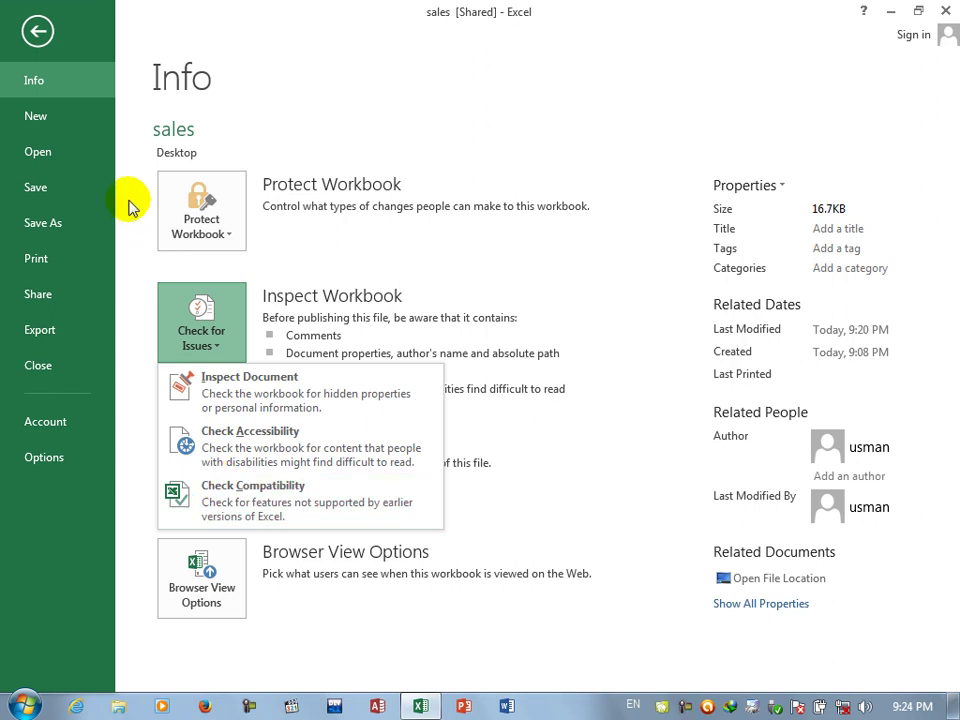
click(35, 30)
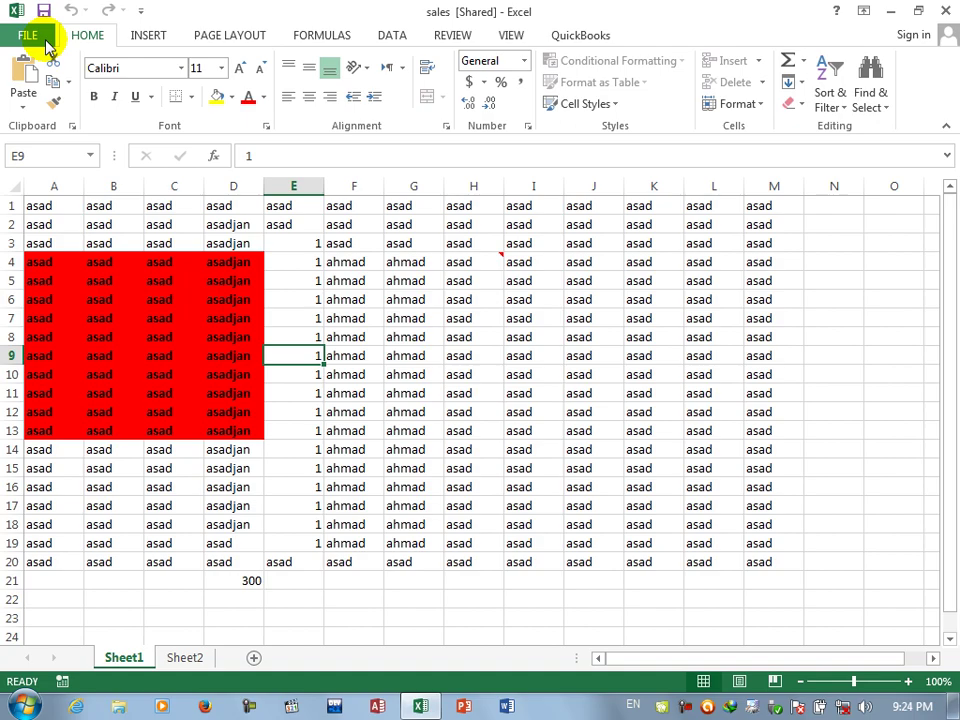
click(46, 44)
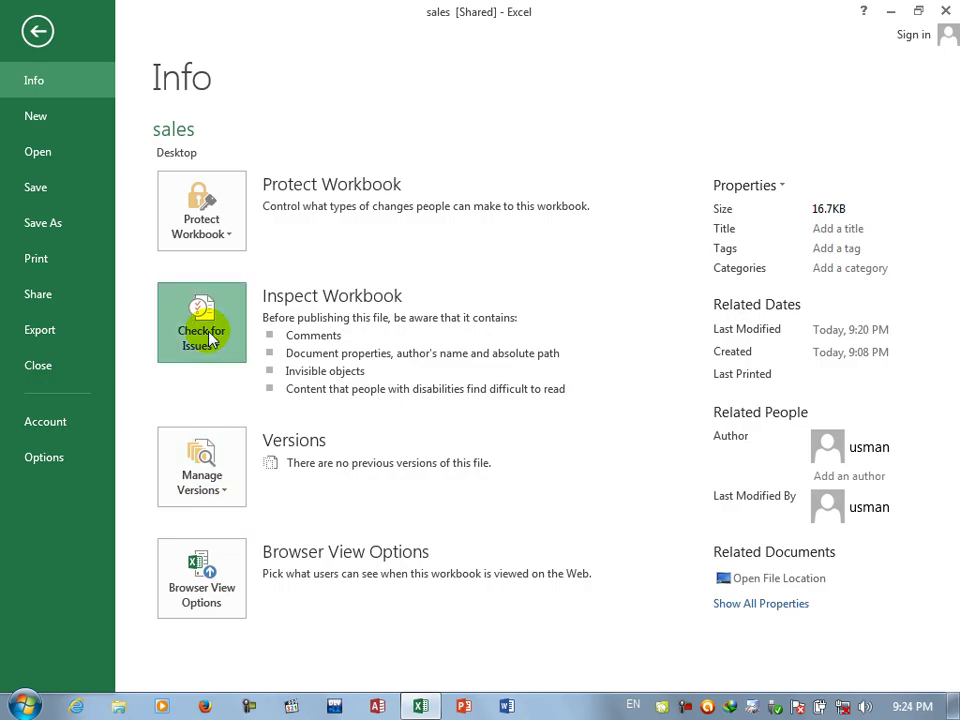
click(210, 341)
click(240, 502)
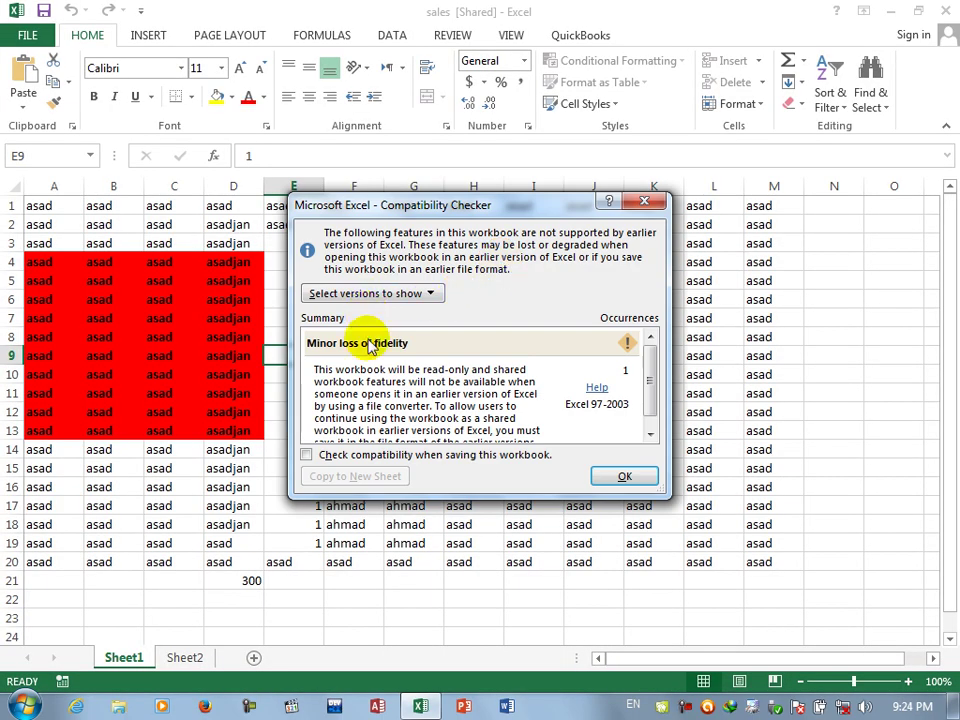
Exclude Excel 97-2003 and Excel 2007 from the compatibility results, include Excel 97-2003 again, and close the checker
click(368, 293)
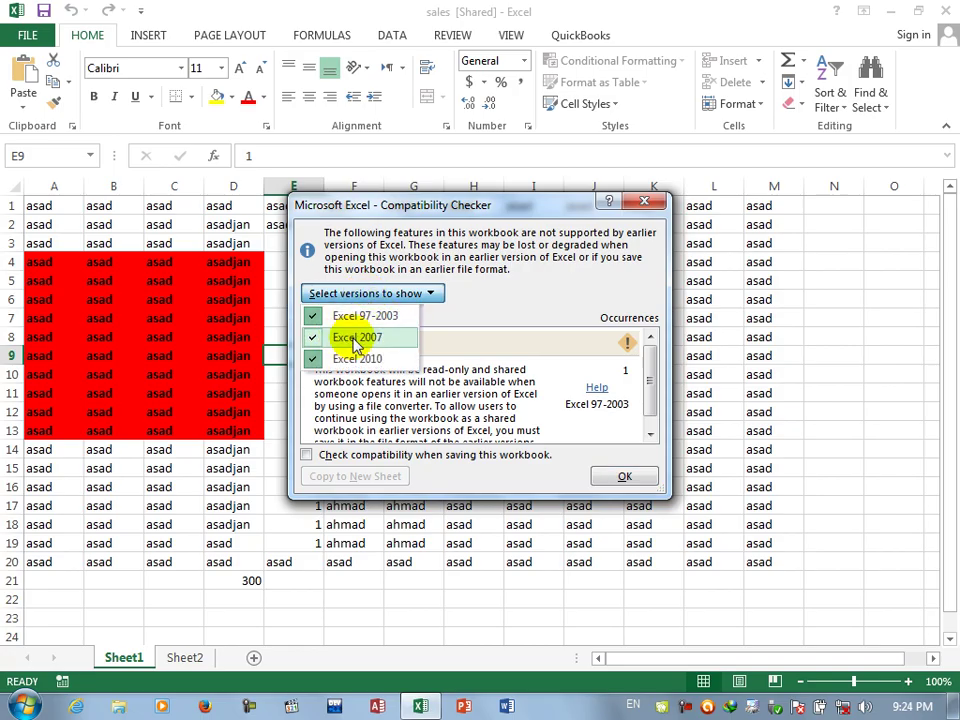
click(317, 317)
click(353, 296)
click(319, 338)
click(329, 295)
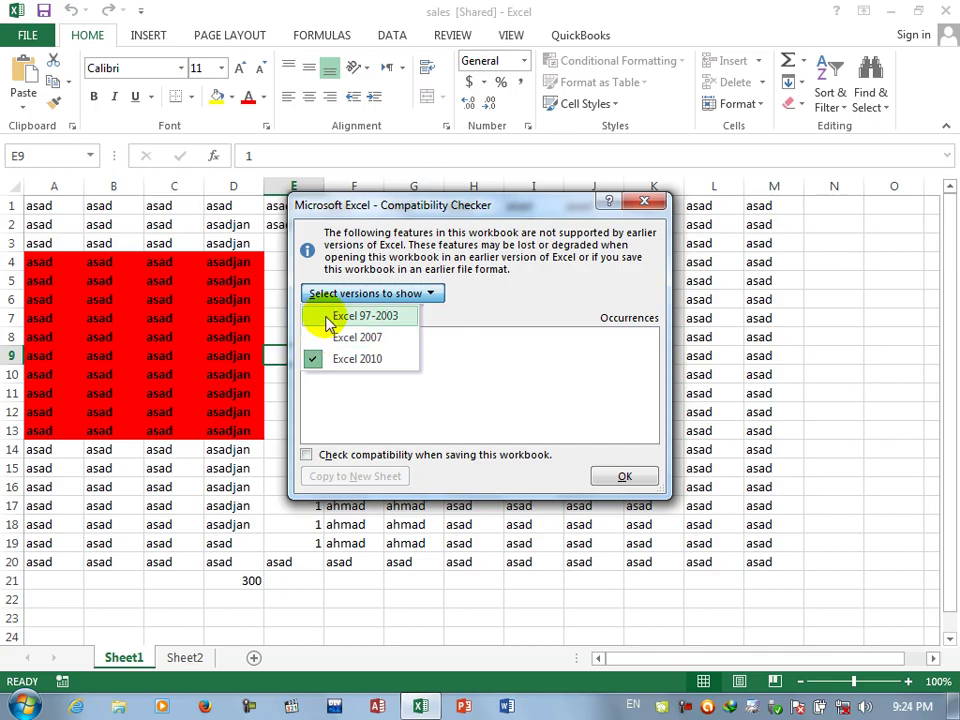
click(318, 316)
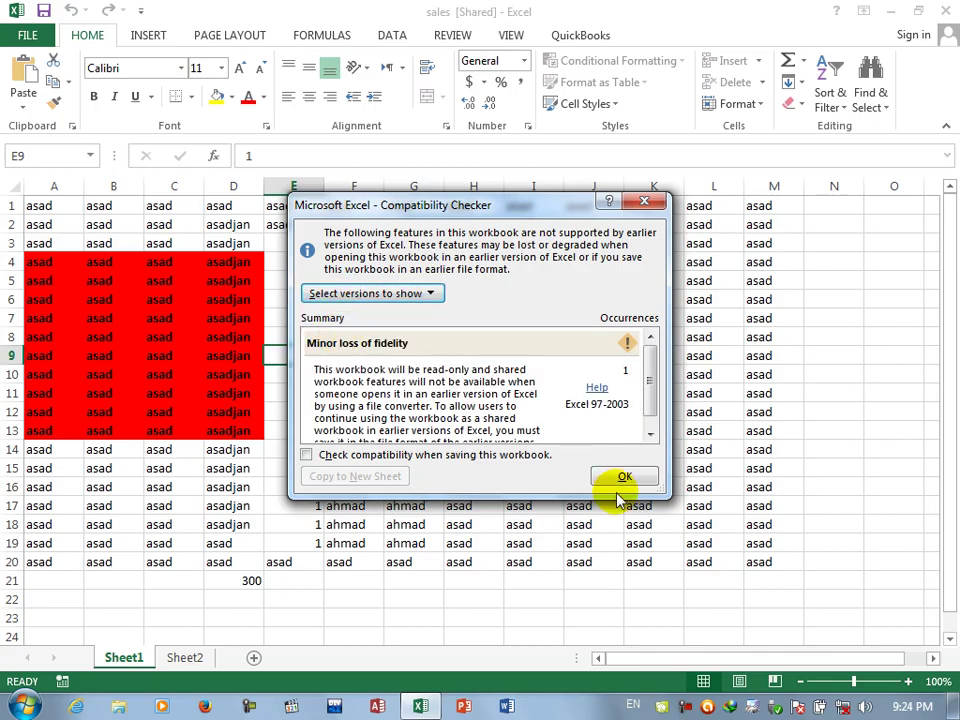
click(621, 478)
Browse the recent unsaved workbooks available for recovery and leave the file list without opening anything
click(30, 35)
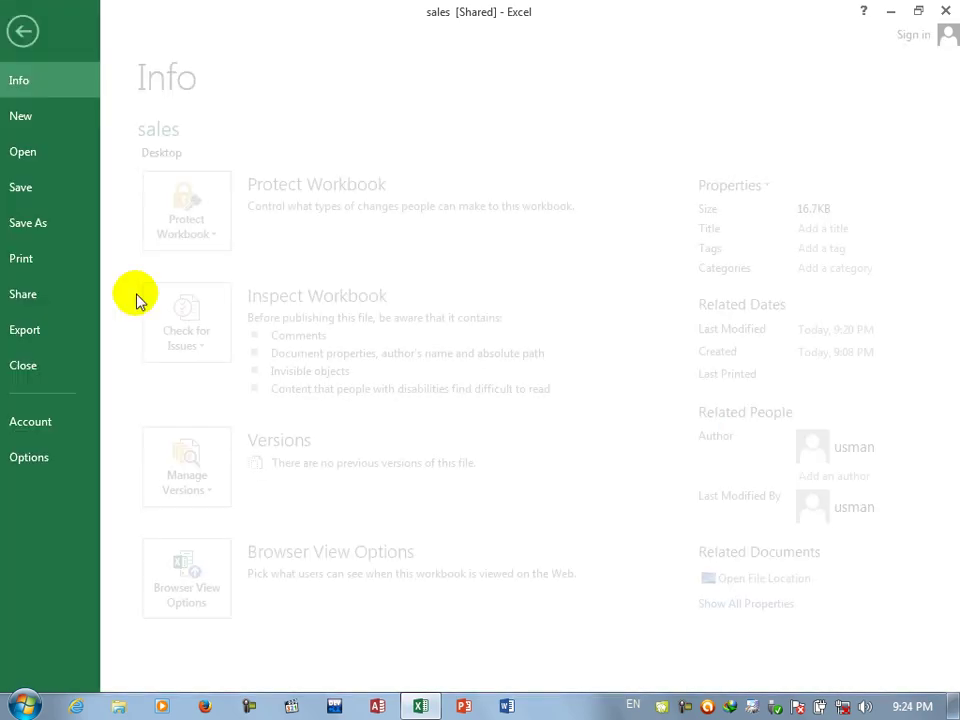
click(206, 352)
click(206, 352)
click(204, 475)
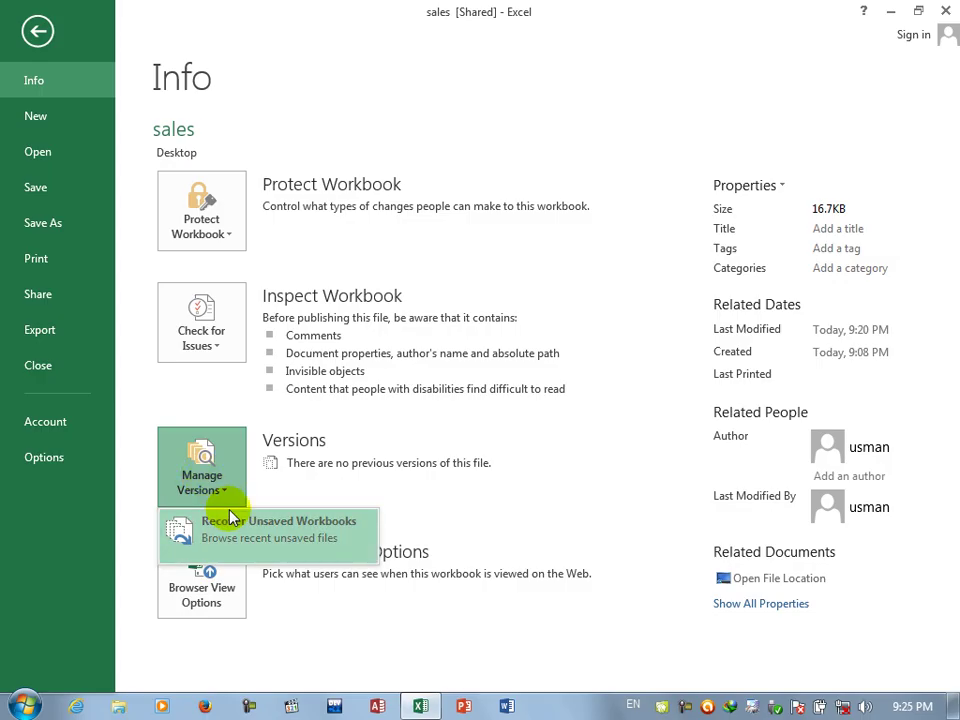
click(232, 540)
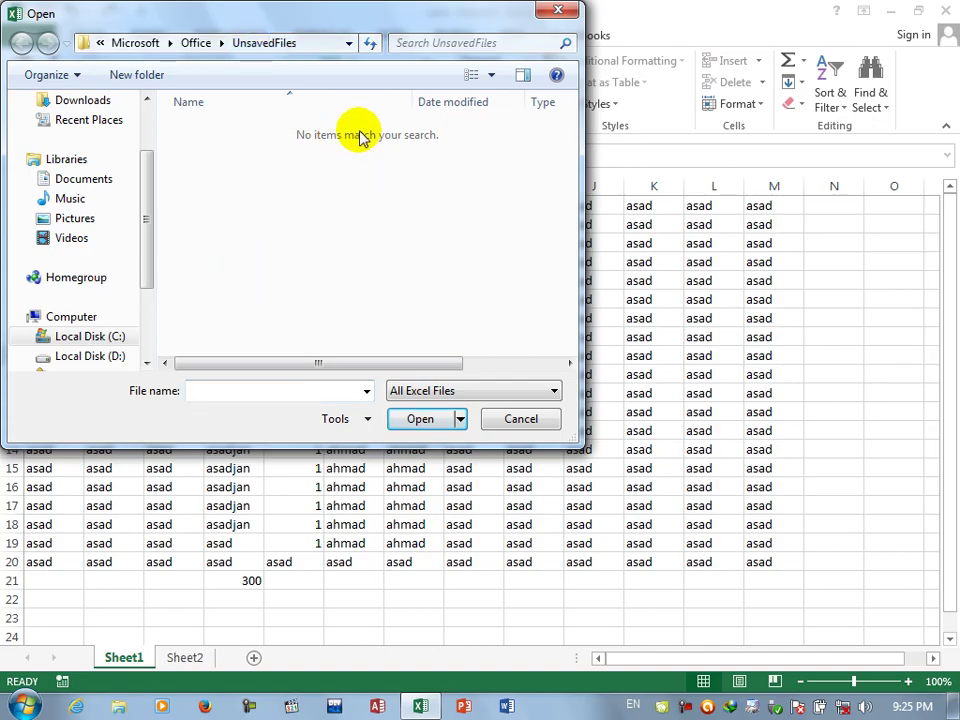
click(496, 438)
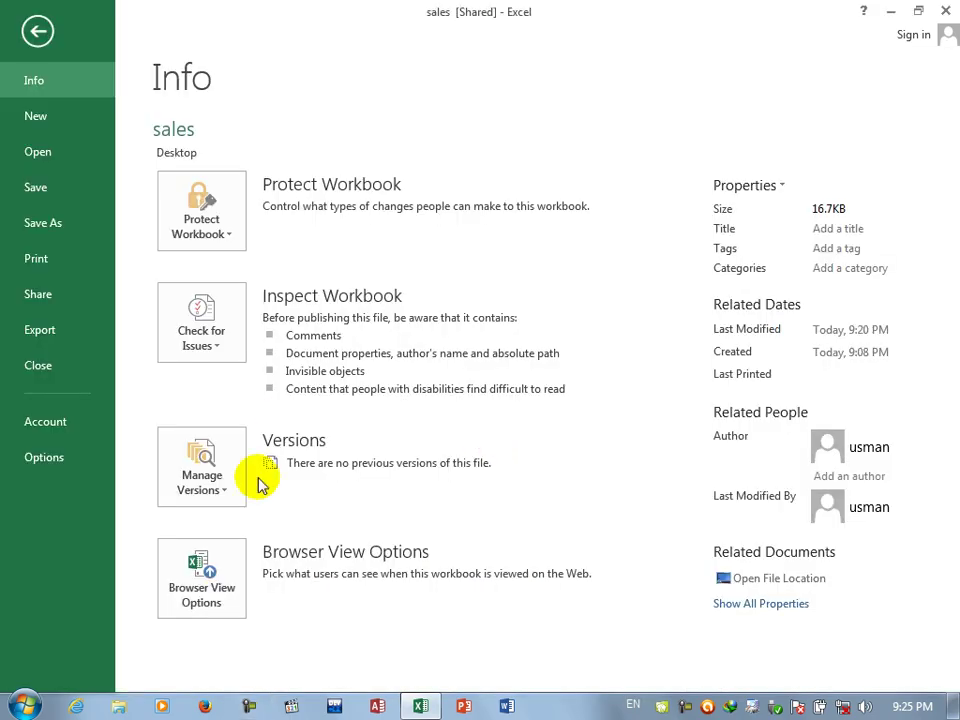
Open the browser view options and switch what is shown to Sheets, to Items in the Workbook, and back to Entire Workbook
click(229, 585)
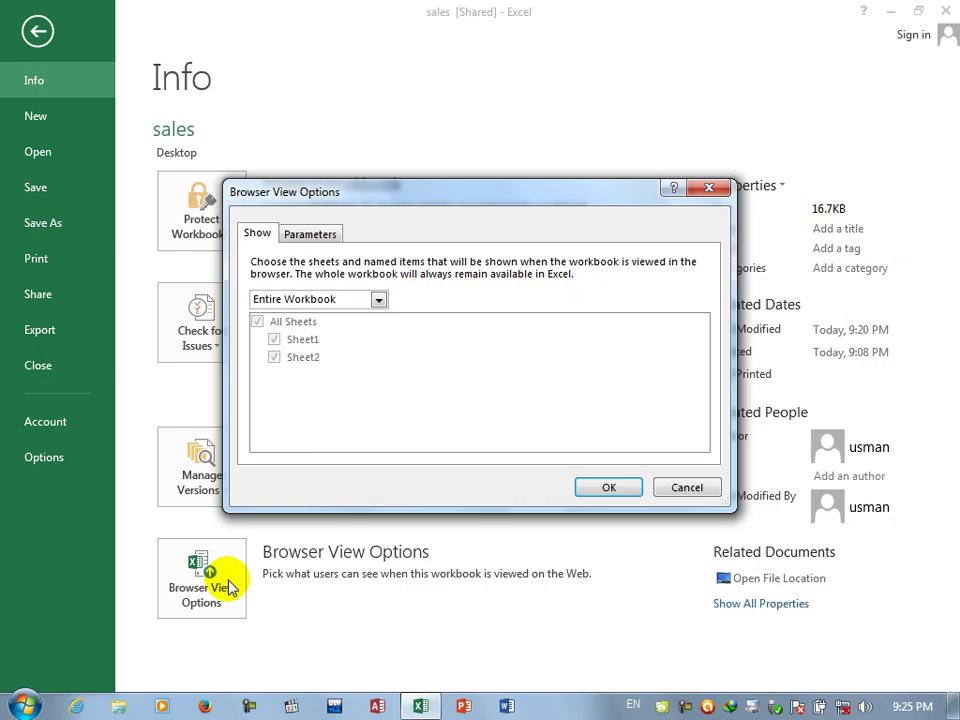
click(679, 487)
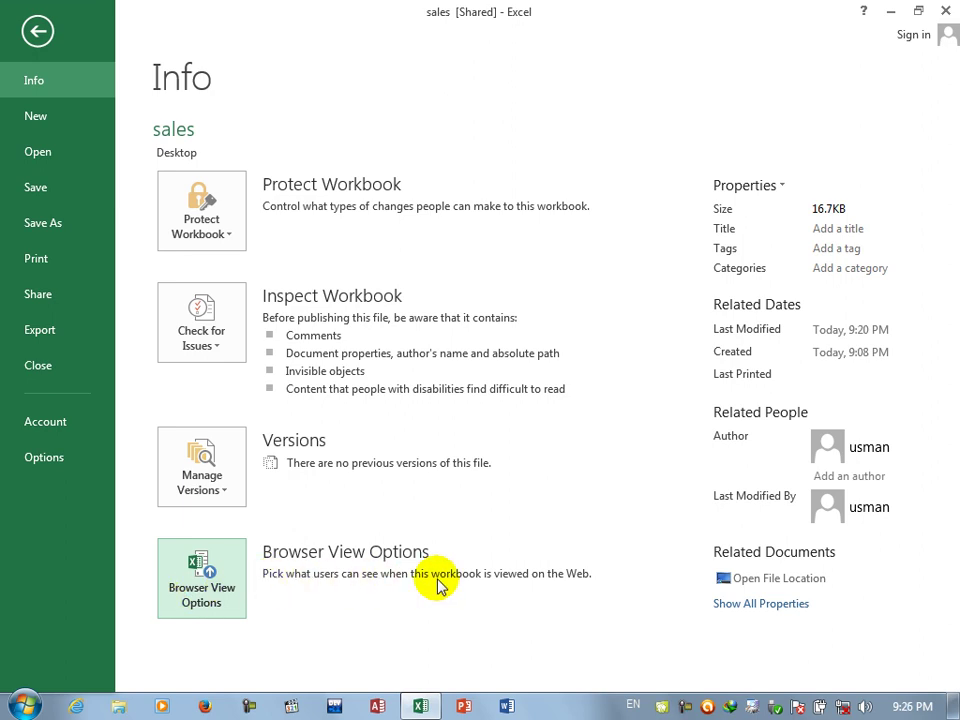
click(172, 562)
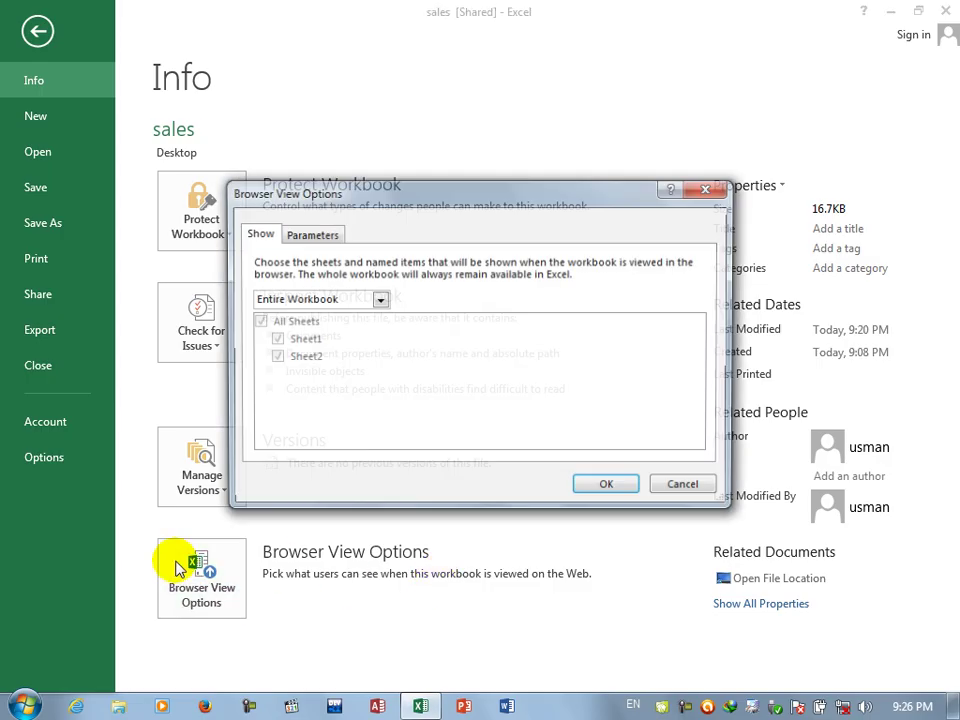
click(275, 299)
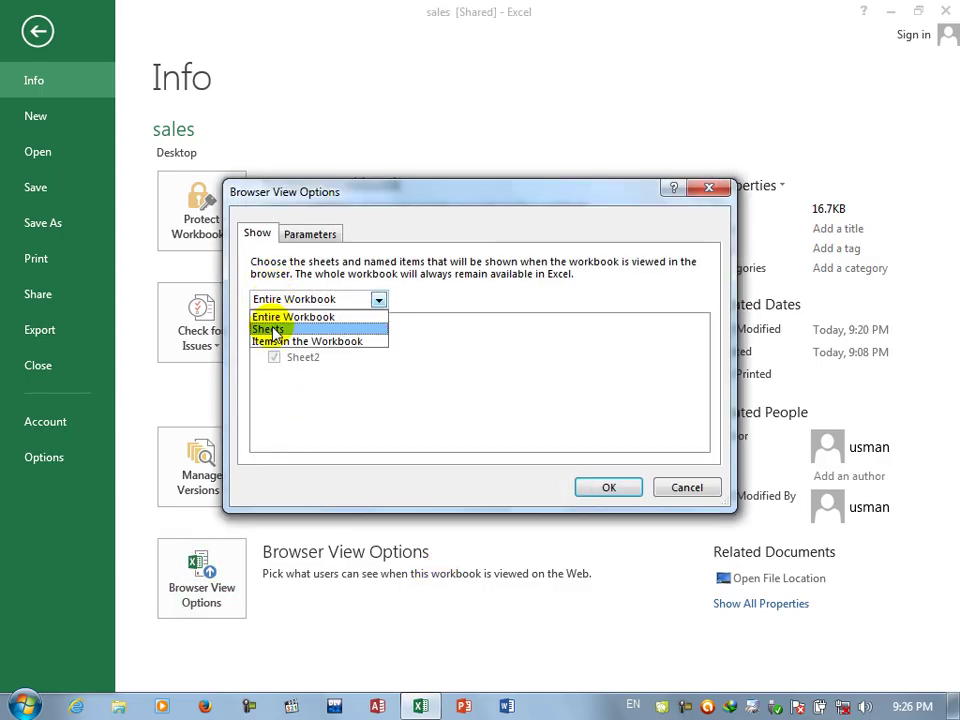
click(272, 327)
click(273, 300)
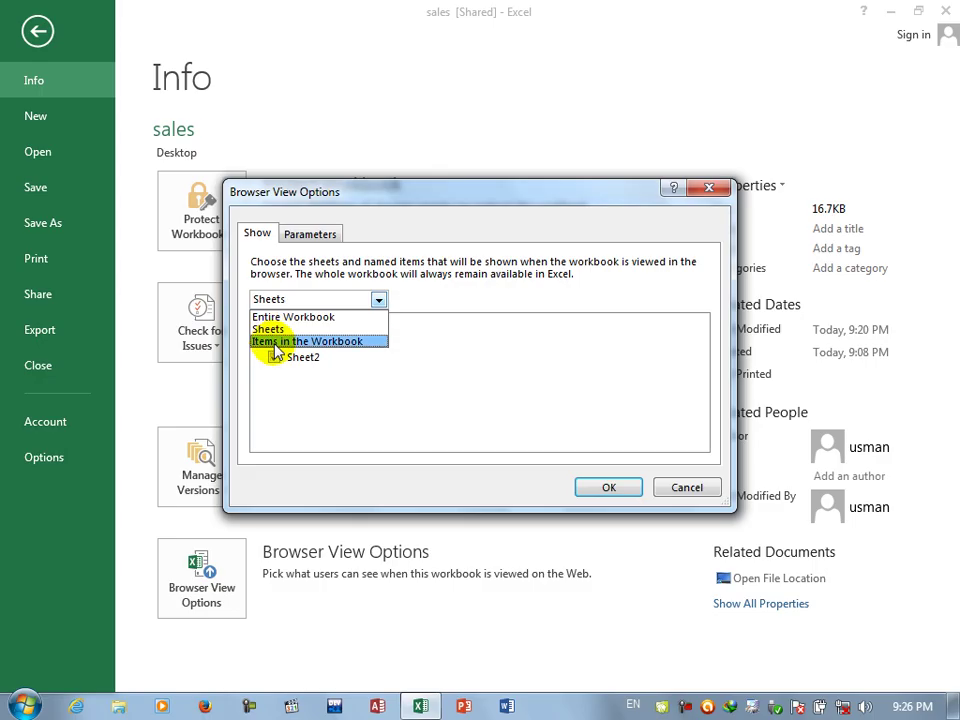
click(275, 343)
click(266, 300)
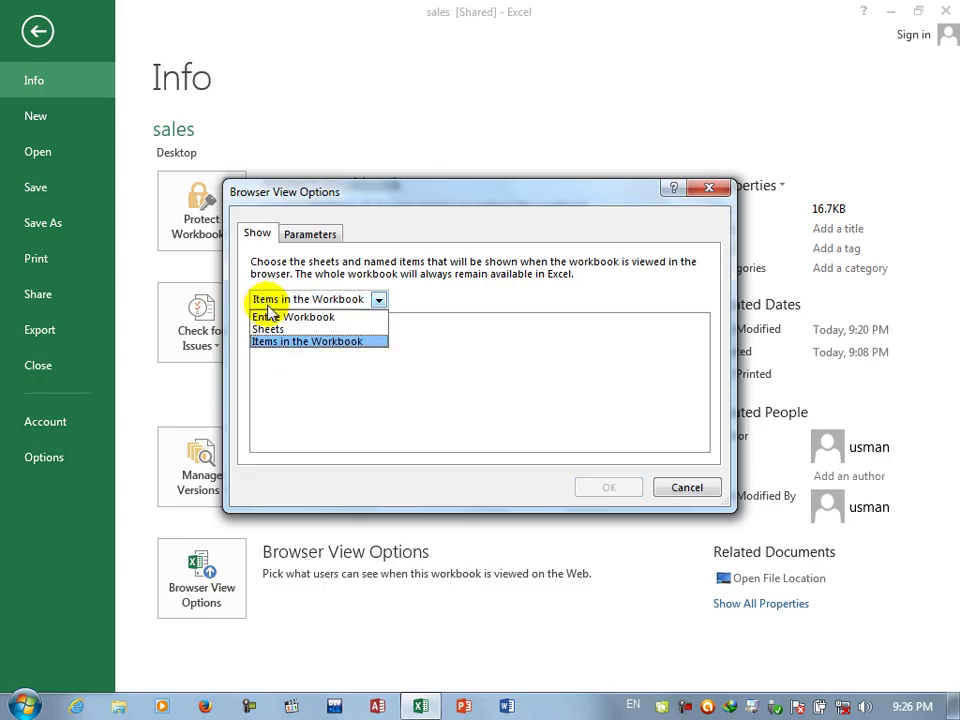
click(270, 317)
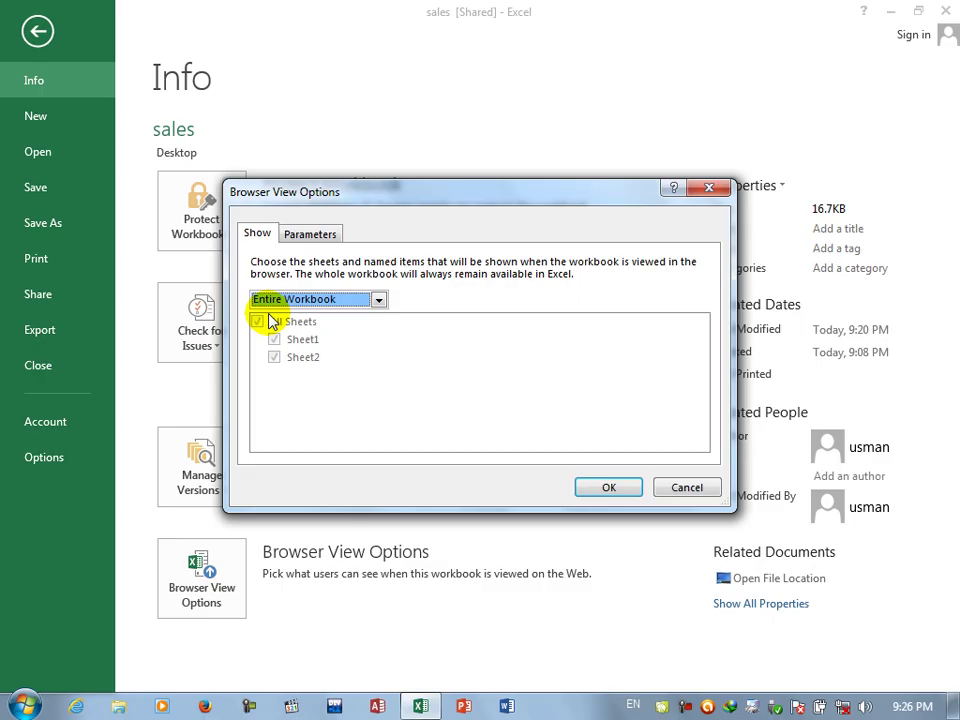
Try to add a parameter specifying which cells are editable when the workbook is viewed in the browser
click(298, 238)
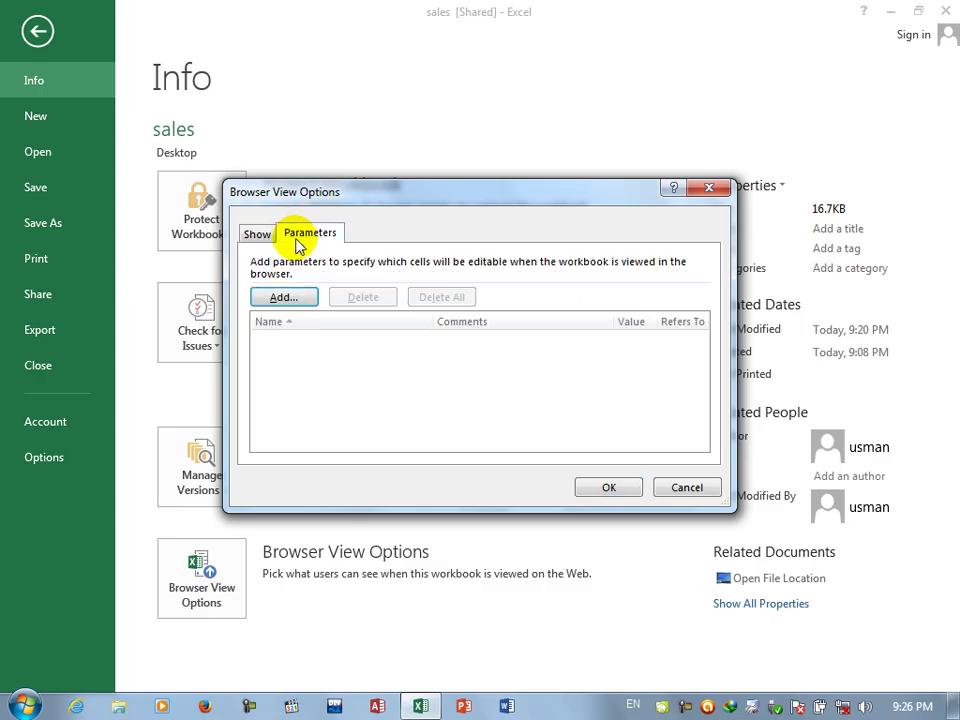
click(283, 297)
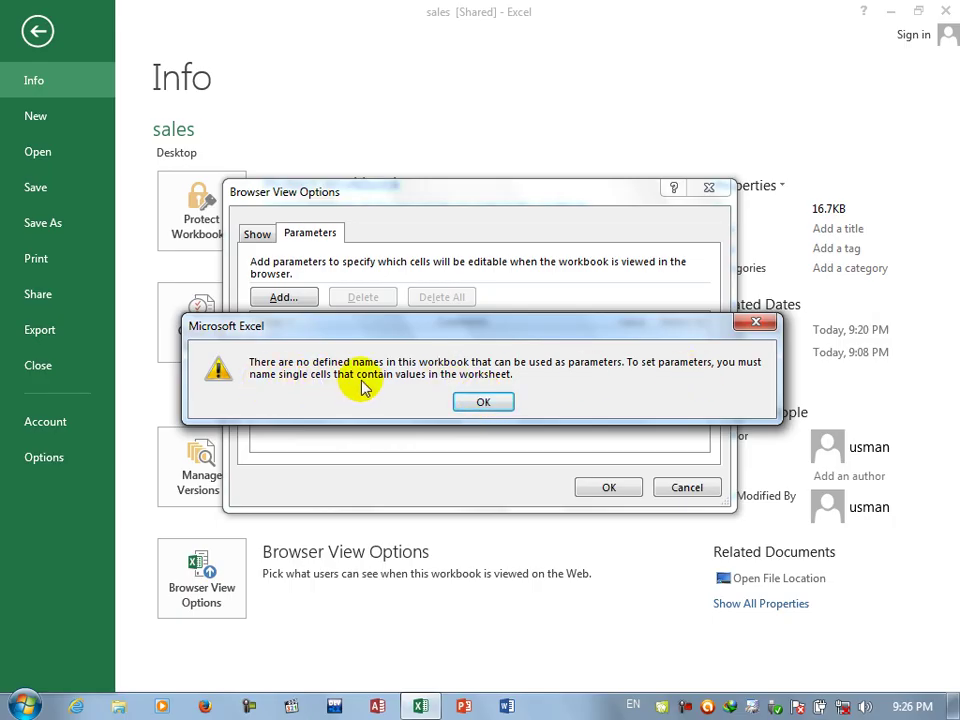
click(481, 402)
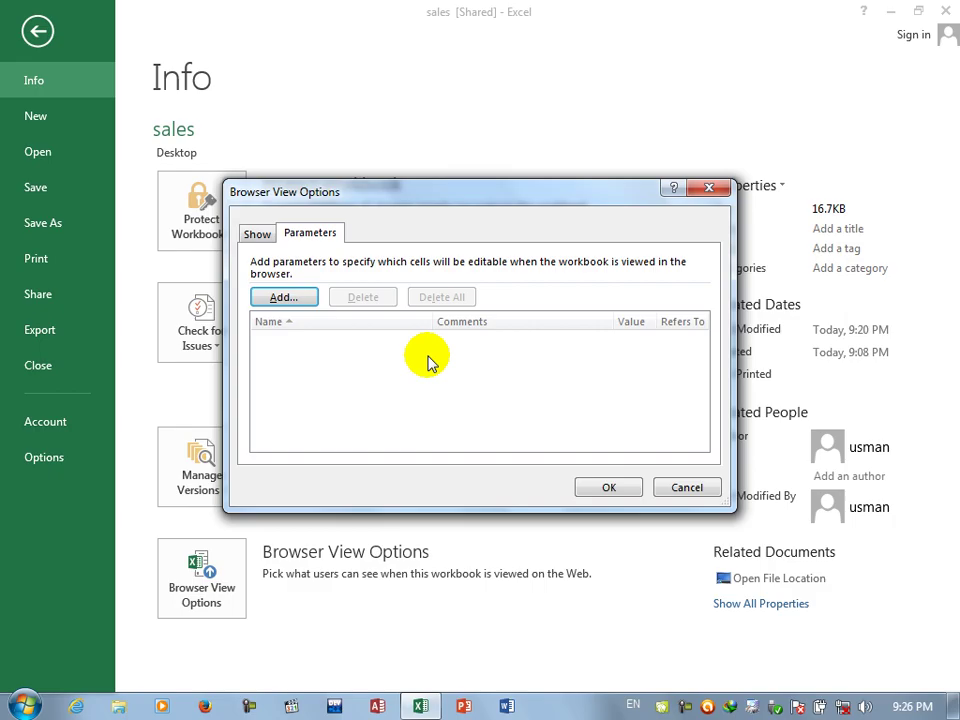
Try the Sheets and Items in the Workbook browser view scopes once more, choose Entire Workbook and accept the options
click(257, 234)
click(378, 299)
click(290, 330)
click(285, 299)
click(275, 341)
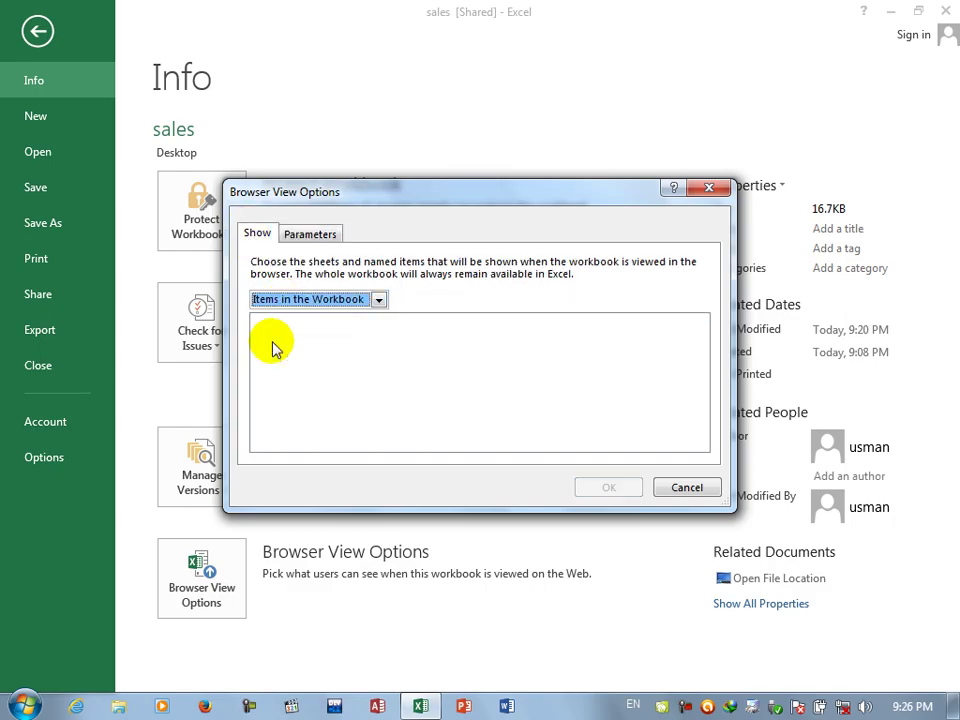
click(300, 299)
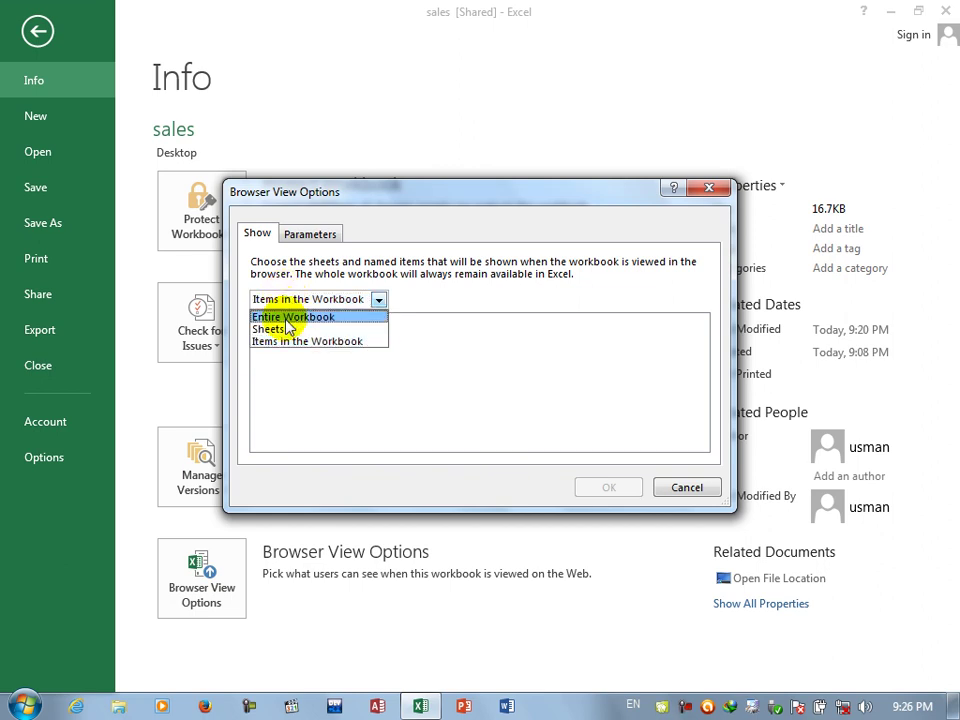
click(288, 318)
click(608, 487)
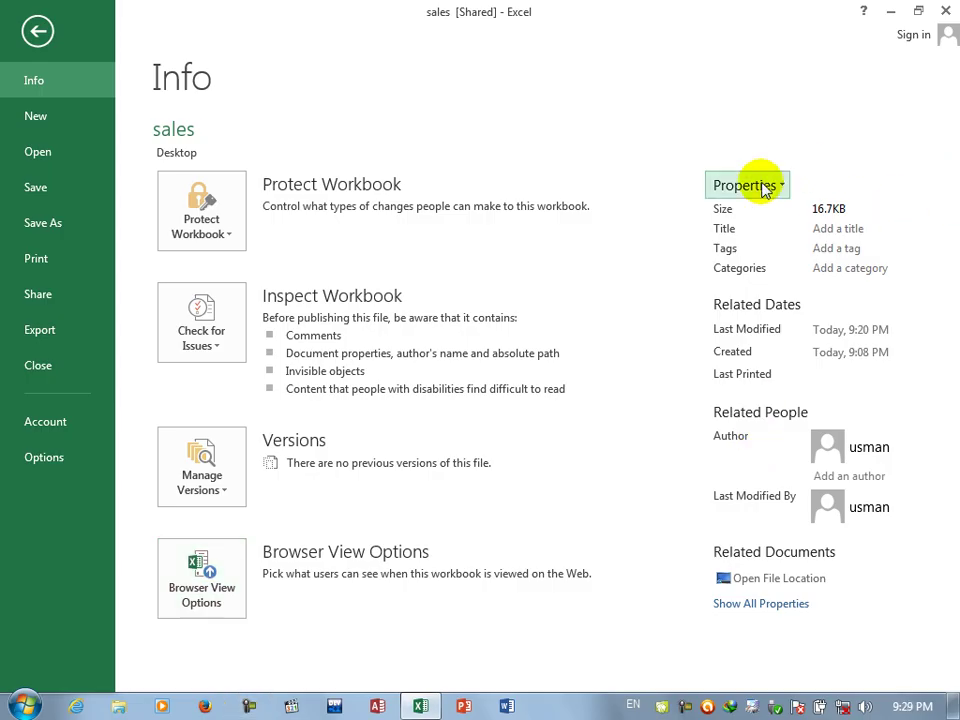
click(760, 186)
click(760, 186)
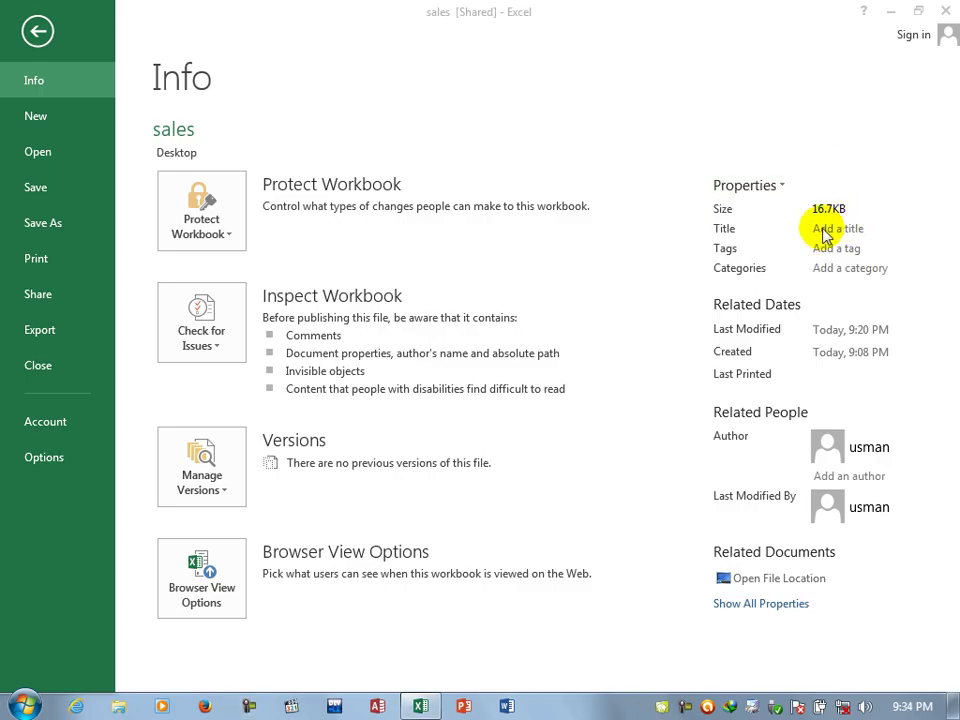
click(418, 707)
click(418, 707)
click(418, 707)
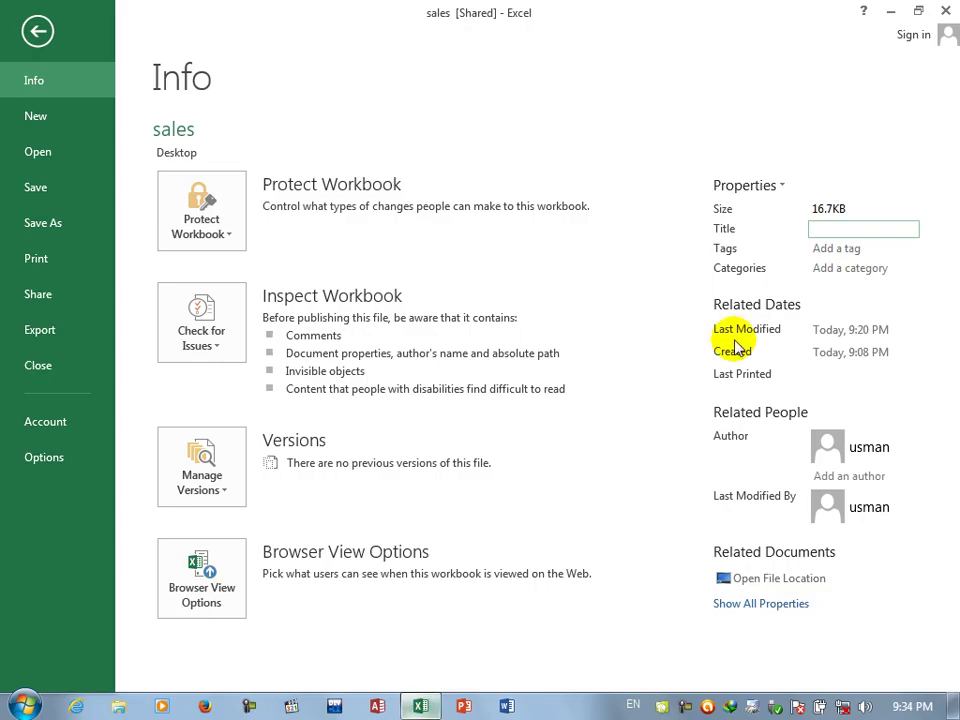
Fill in the workbook properties with the title "sales report", a tag crediting the author by name, and the category 10
text(sal)
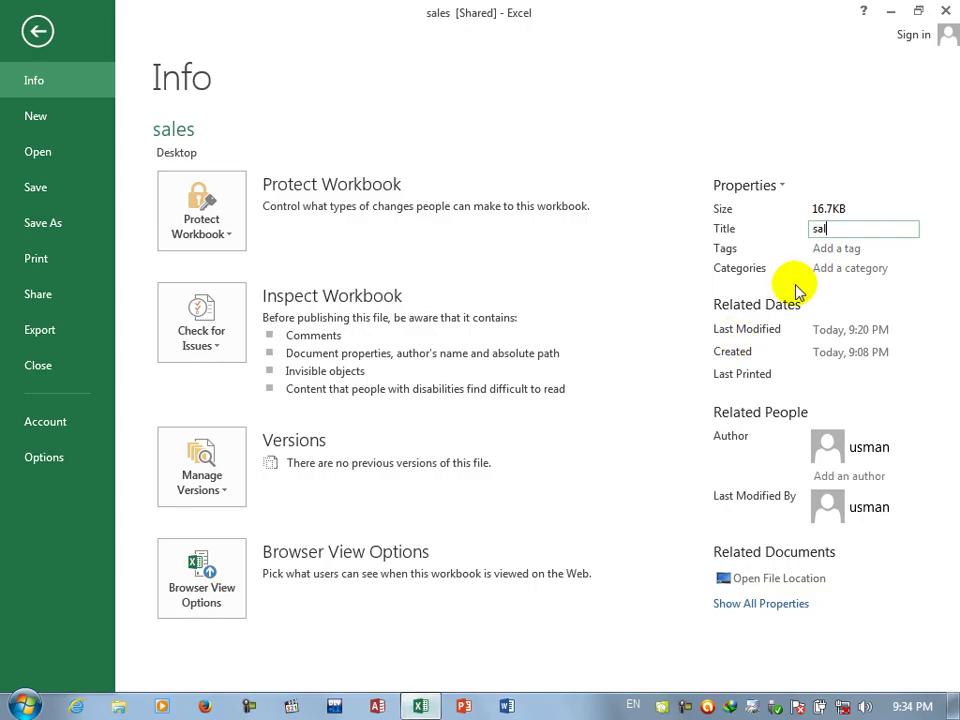
text(es report)
click(838, 252)
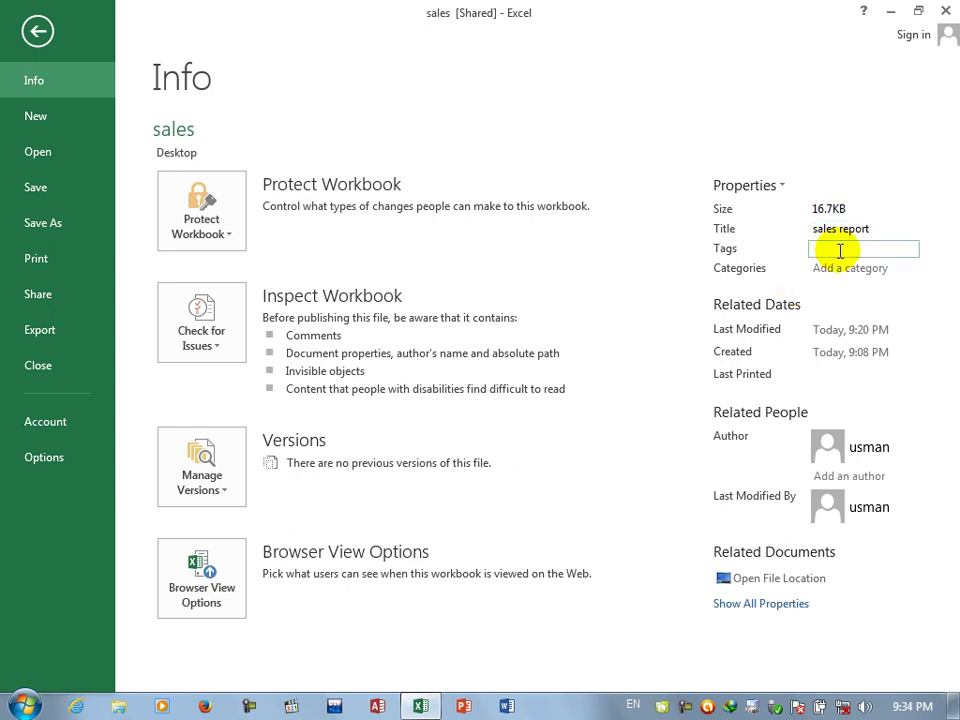
text(by usman)
click(838, 268)
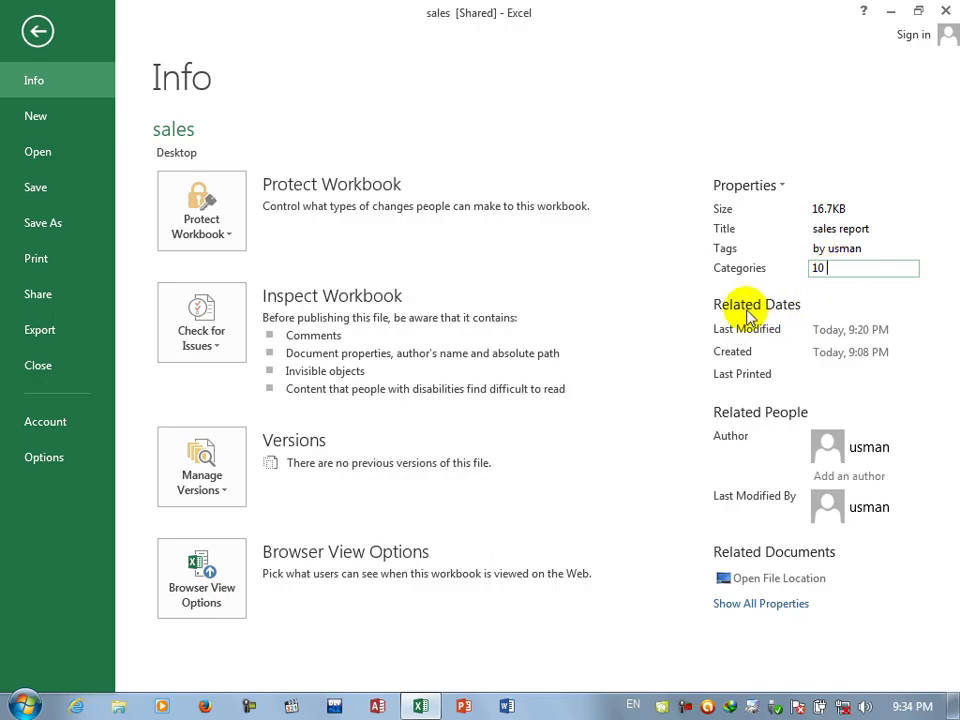
click(853, 338)
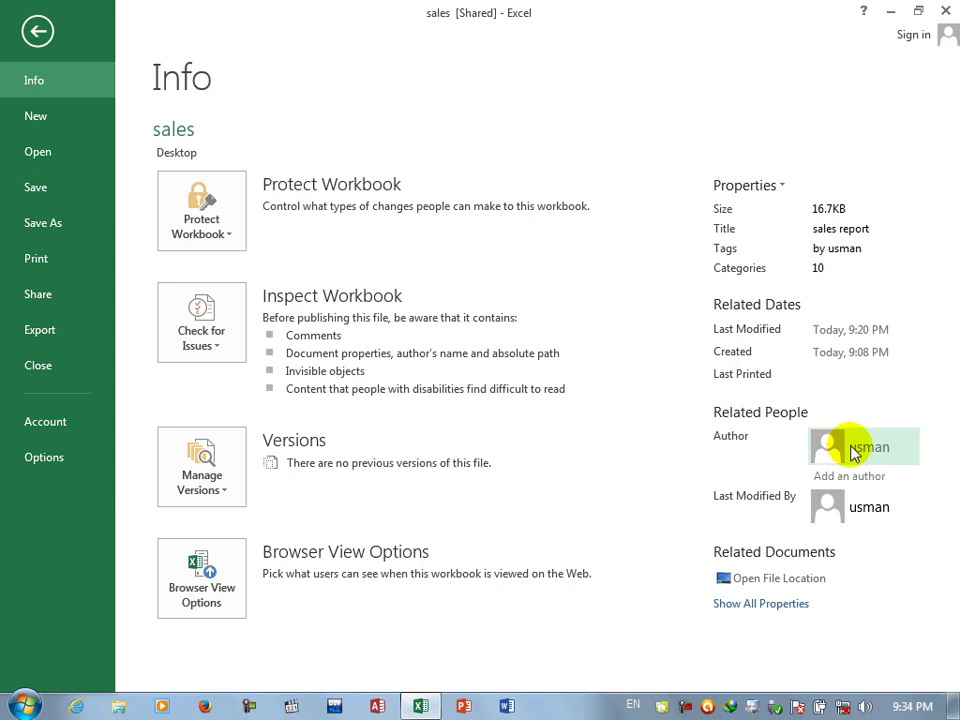
Show all workbook properties and enter "ok" as the comment
mouse_move(853, 453)
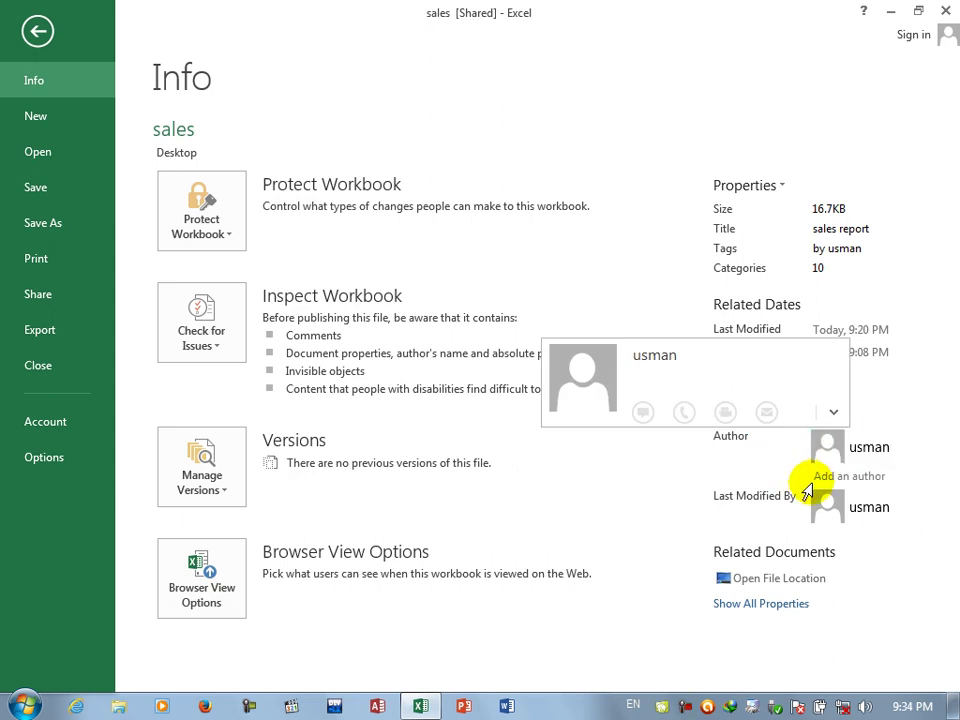
mouse_move(874, 509)
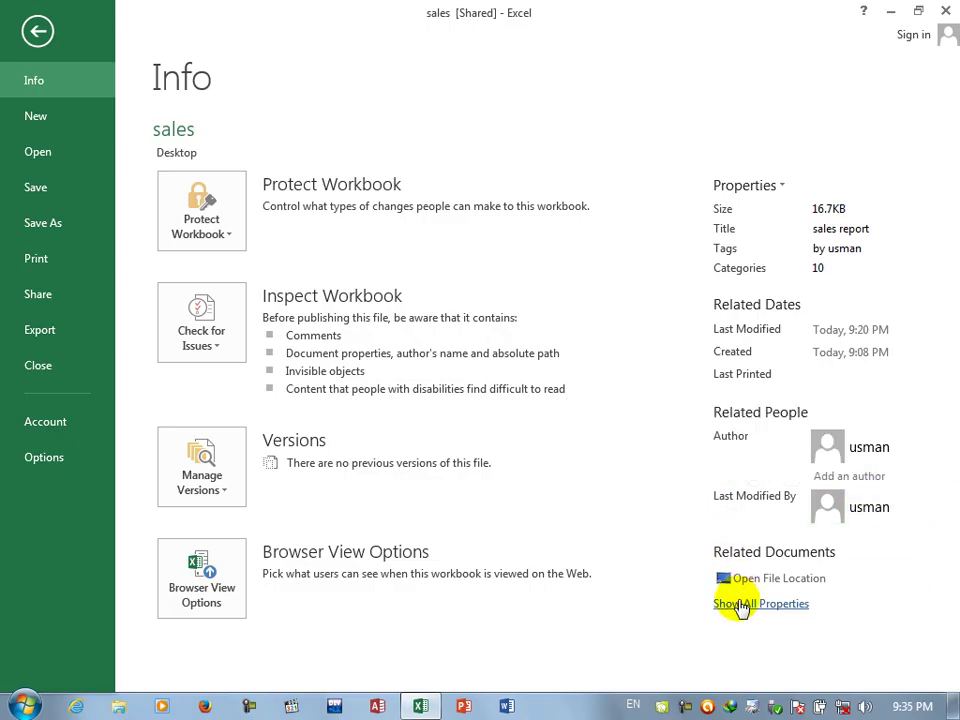
click(740, 605)
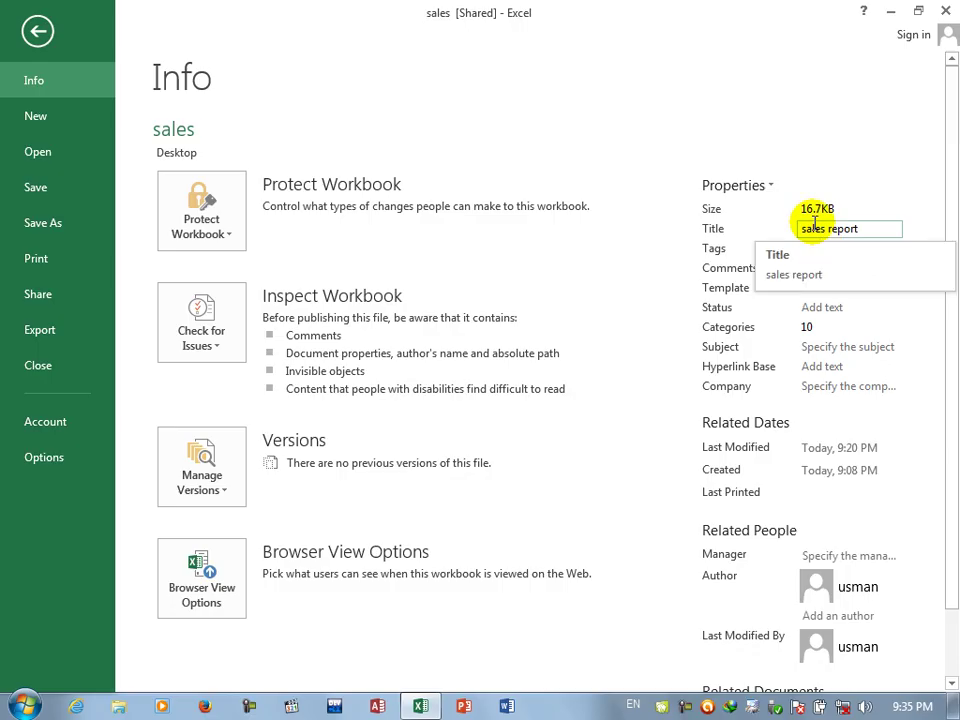
click(818, 268)
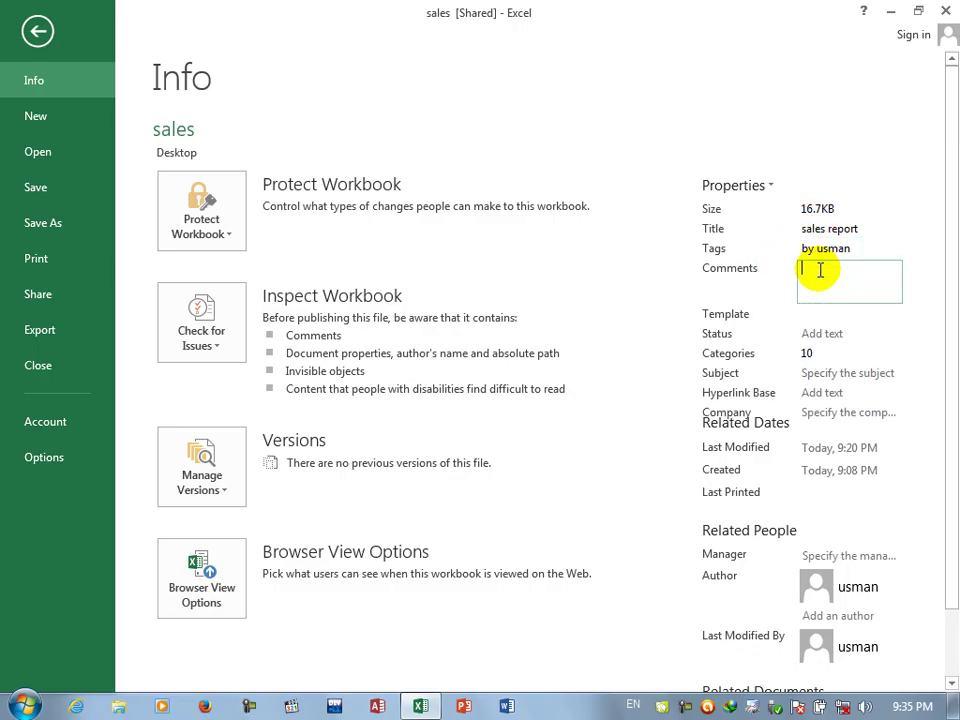
text(po)
key(BackSpace)
key(BackSpace)
text(ok)
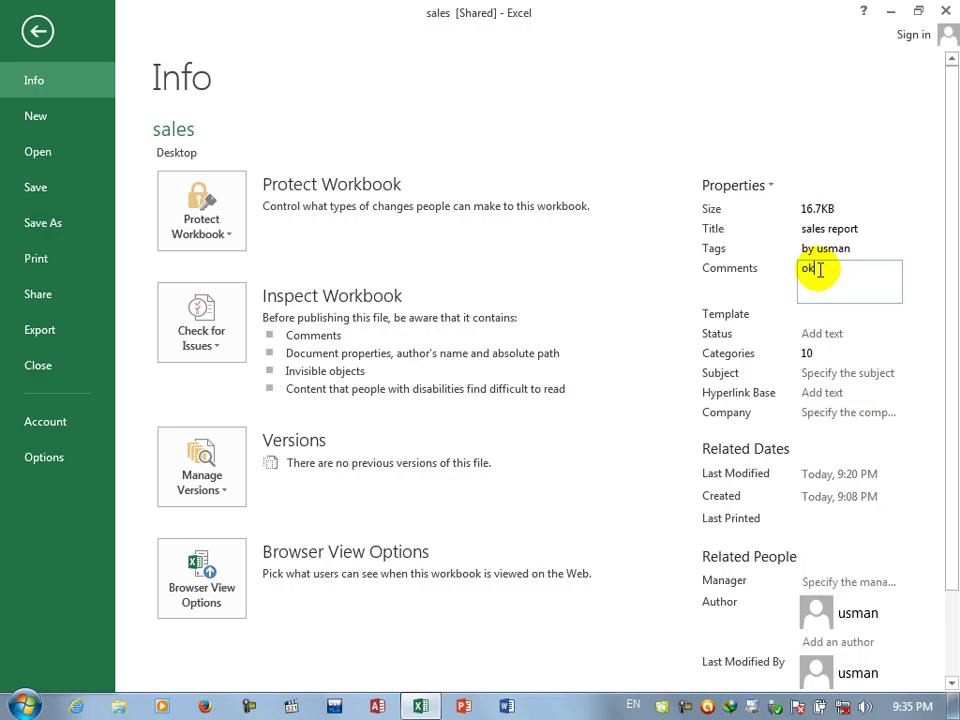
click(806, 331)
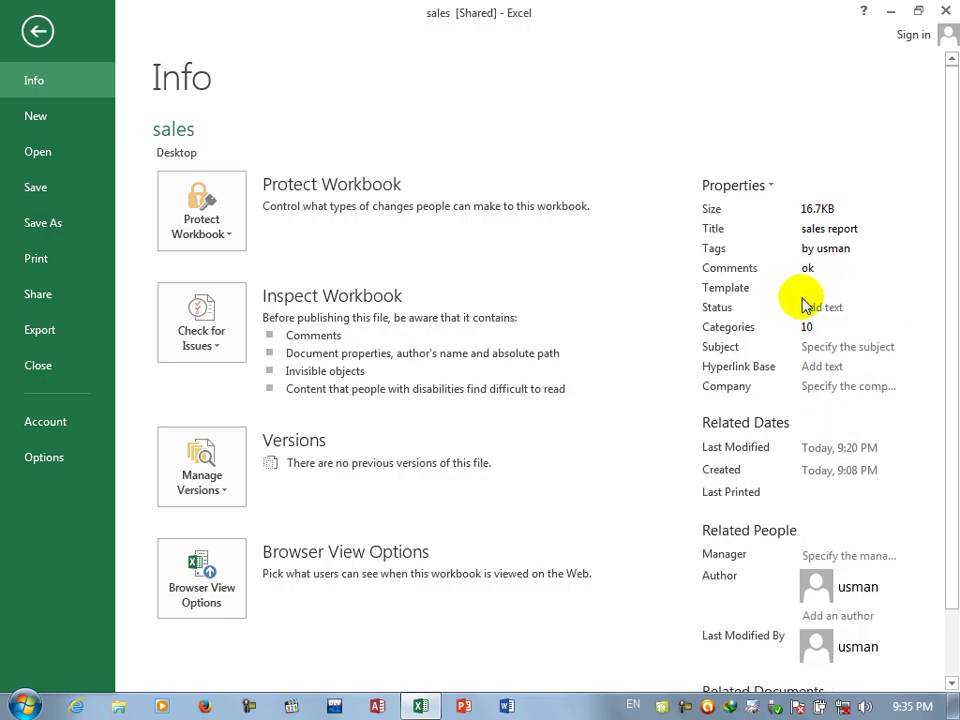
Set the workbook's status property to "ready" and its subject to "sales"
click(806, 308)
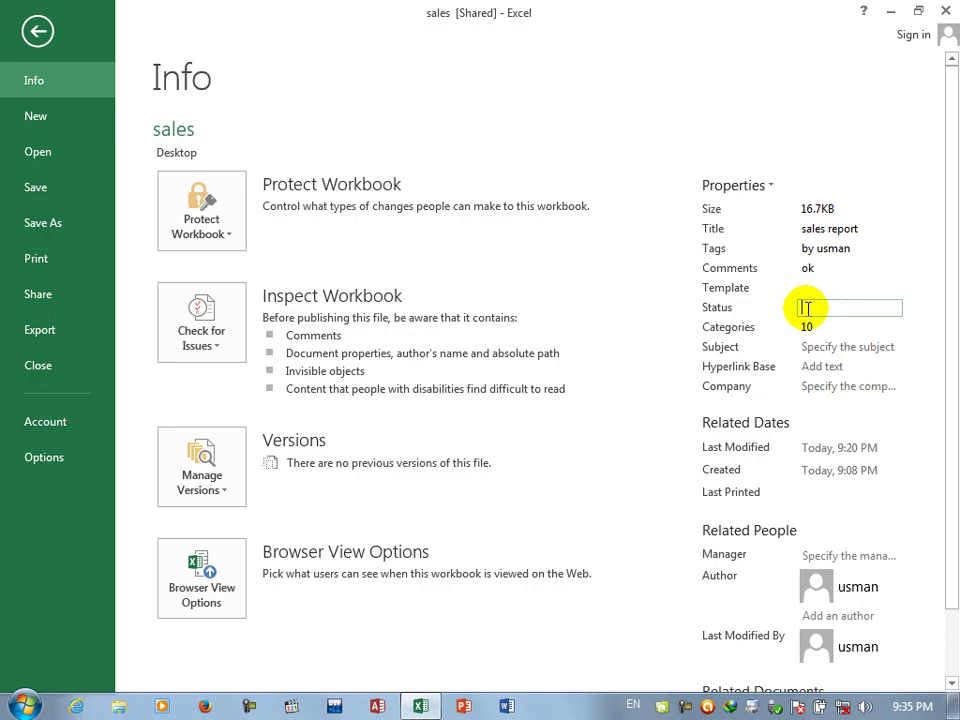
text(reafd)
click(811, 348)
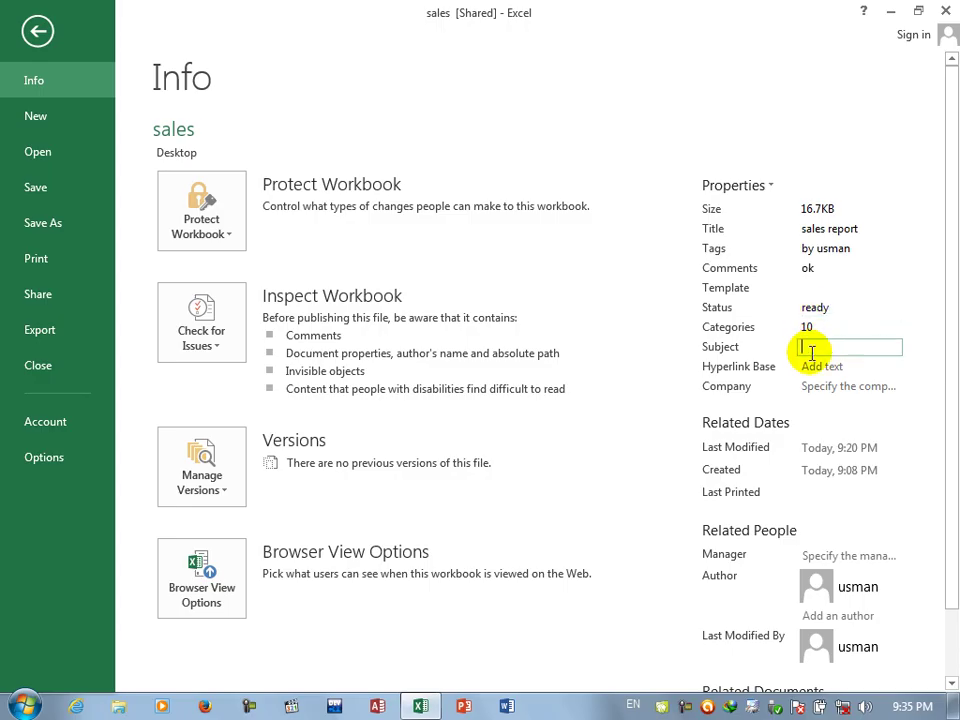
text(sales)
Set the company property to "ahmad co." and enter the manager's name under the related people
click(811, 368)
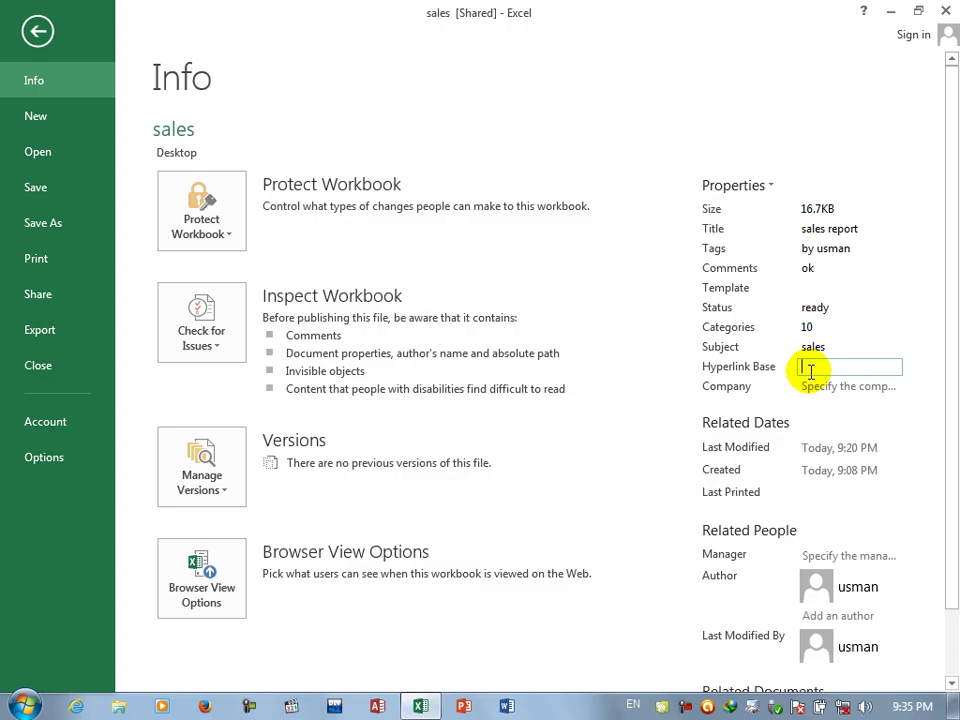
click(812, 388)
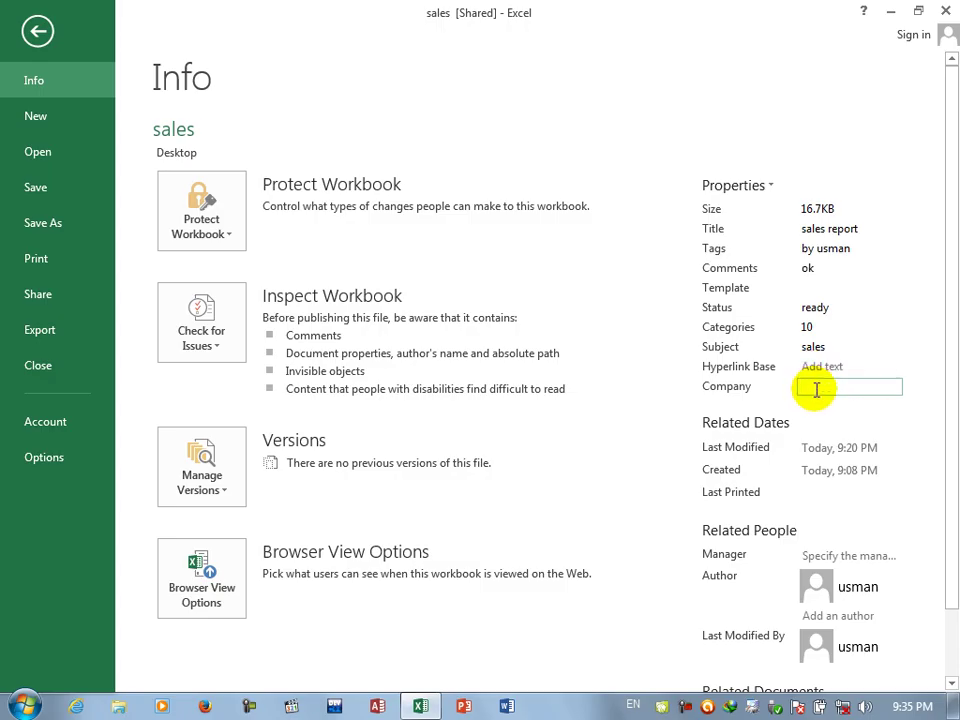
text(ahmads)
key(BackSpace)
text(co.)
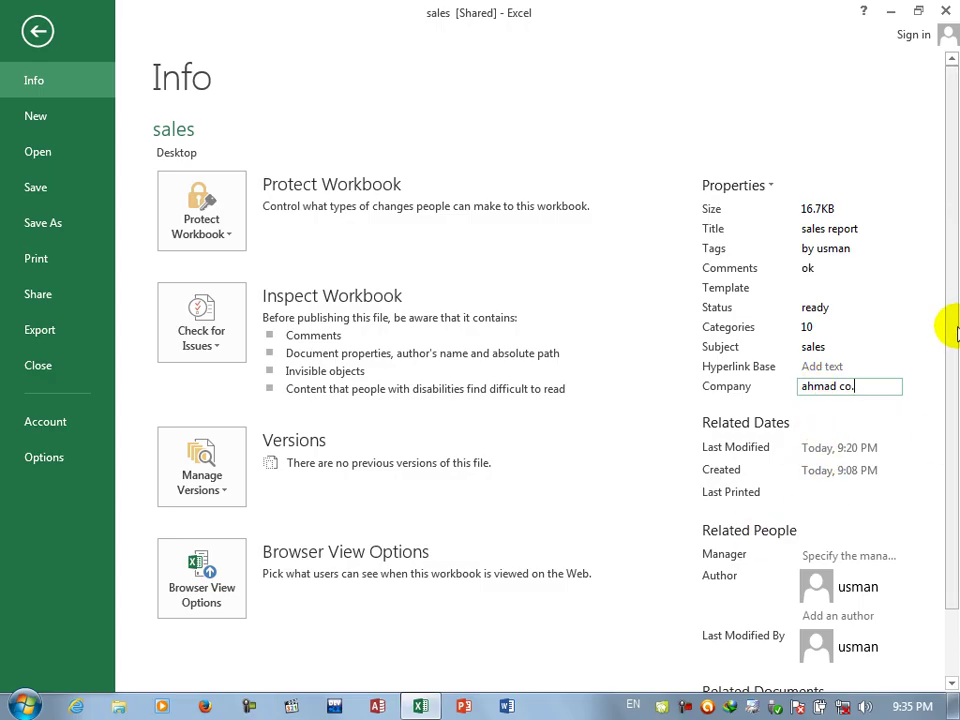
scroll(948, 330, down, 2)
click(842, 477)
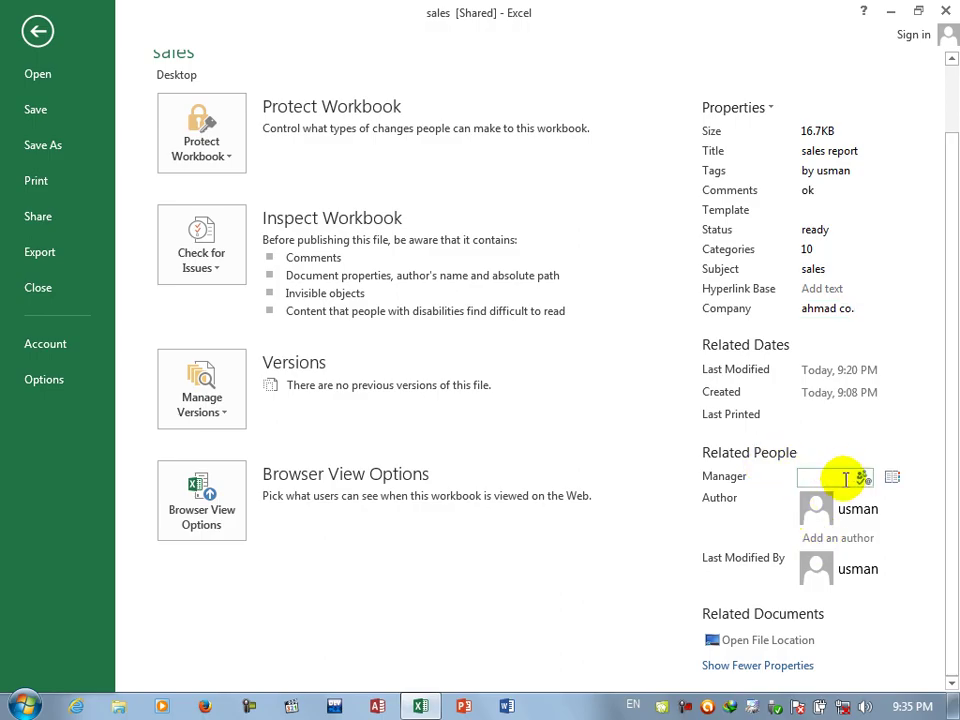
text(jan)
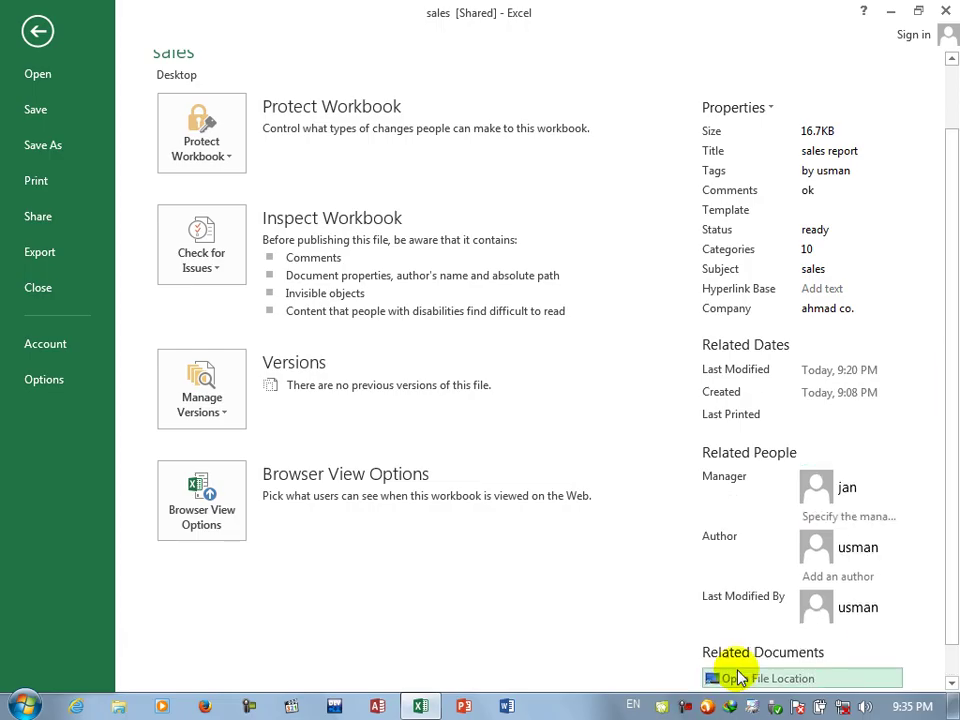
Show the Document Panel above the worksheet and open the workbook's advanced properties from it
click(762, 110)
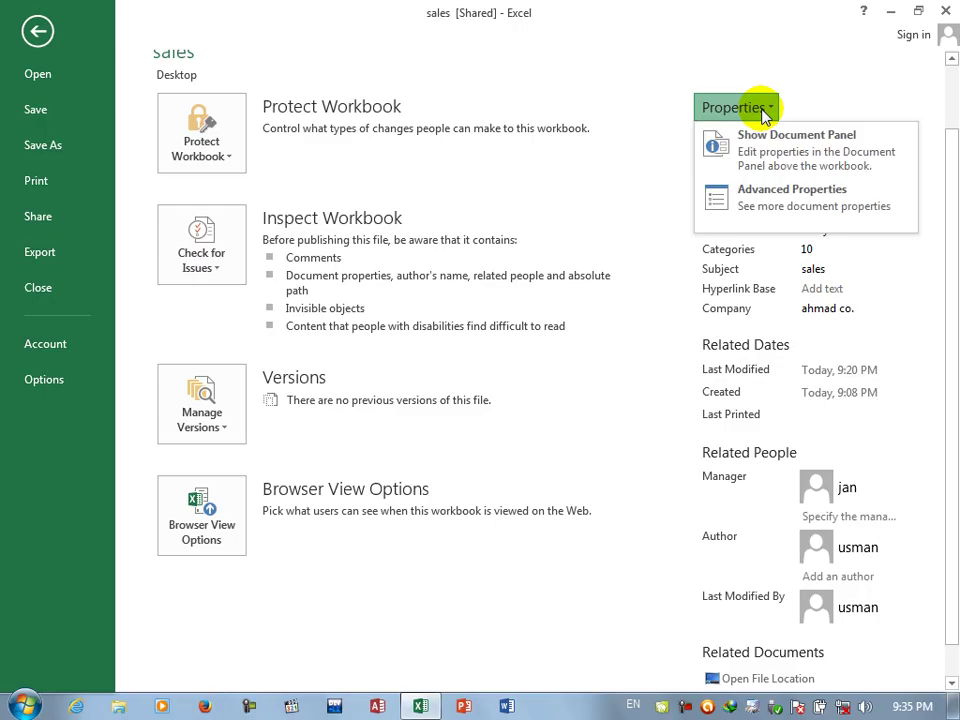
click(752, 172)
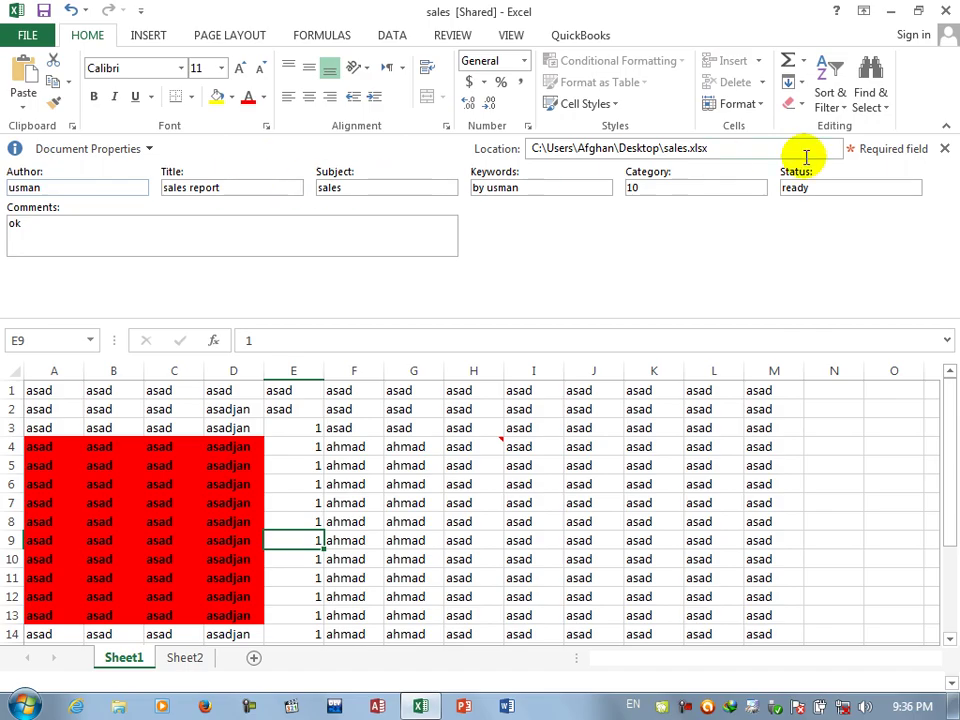
click(128, 151)
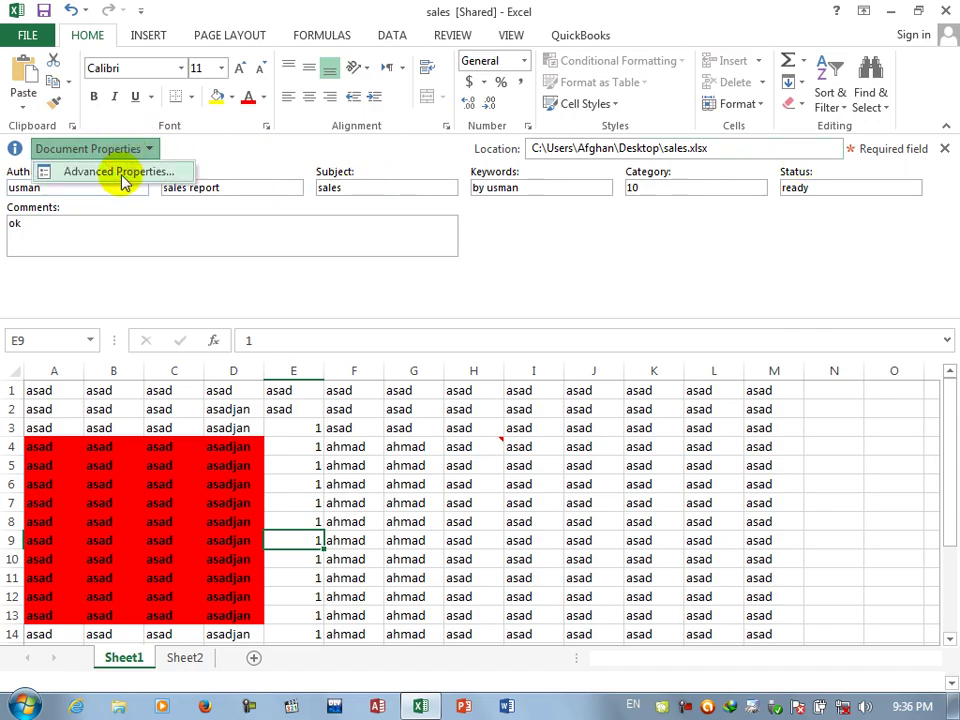
click(120, 176)
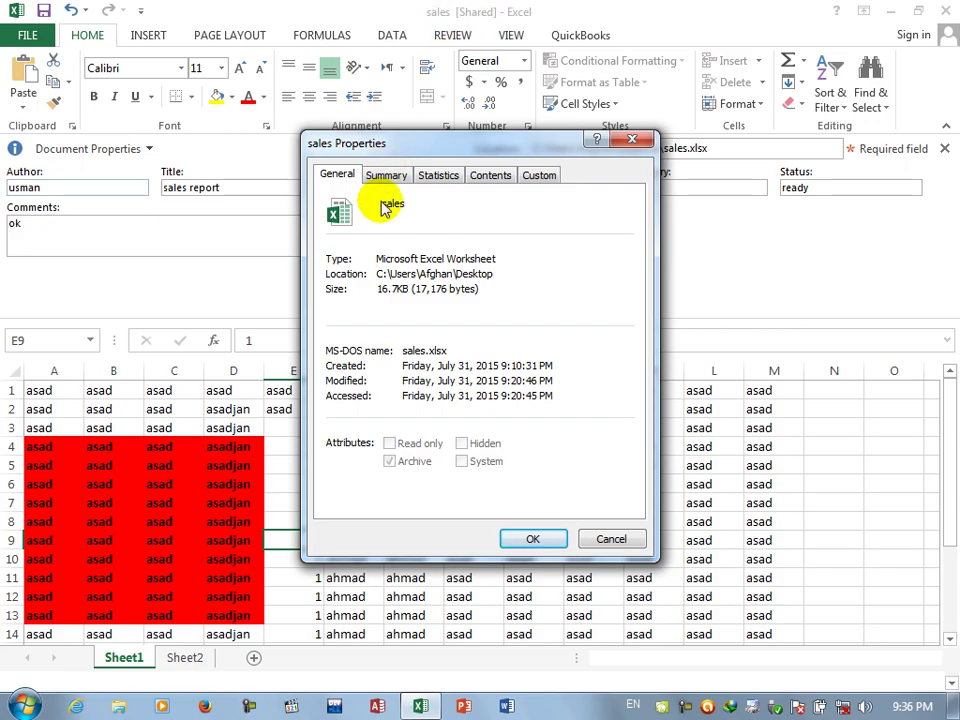
Examine the general file properties: name, type, location, size, MS-DOS name, and the created and accessed dates
drag(384, 207, 418, 207)
drag(377, 259, 493, 262)
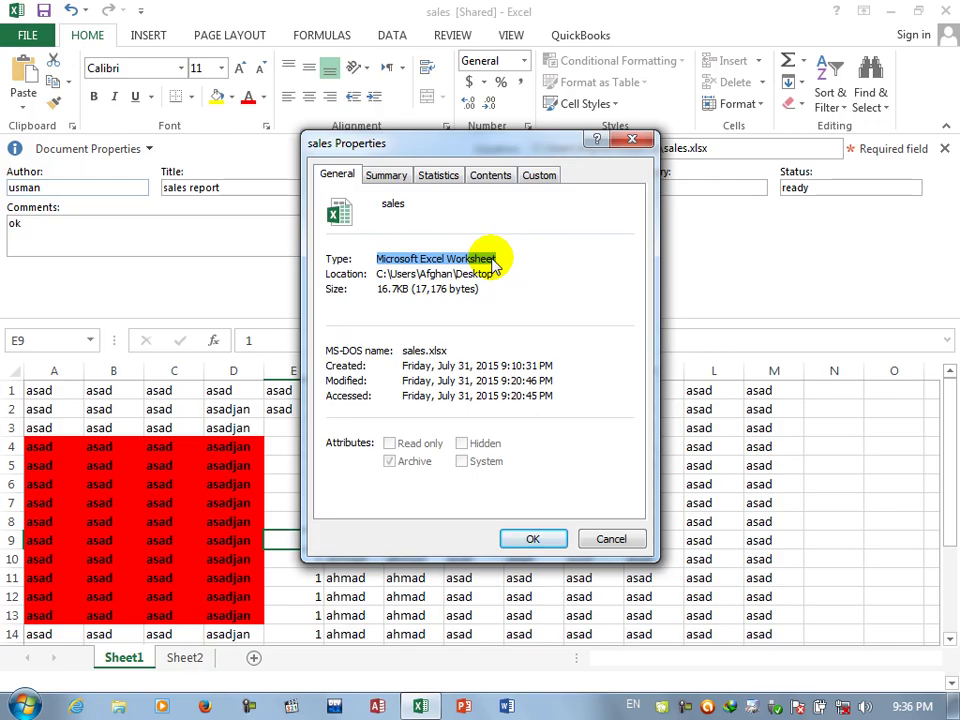
drag(377, 273, 521, 276)
drag(377, 289, 495, 291)
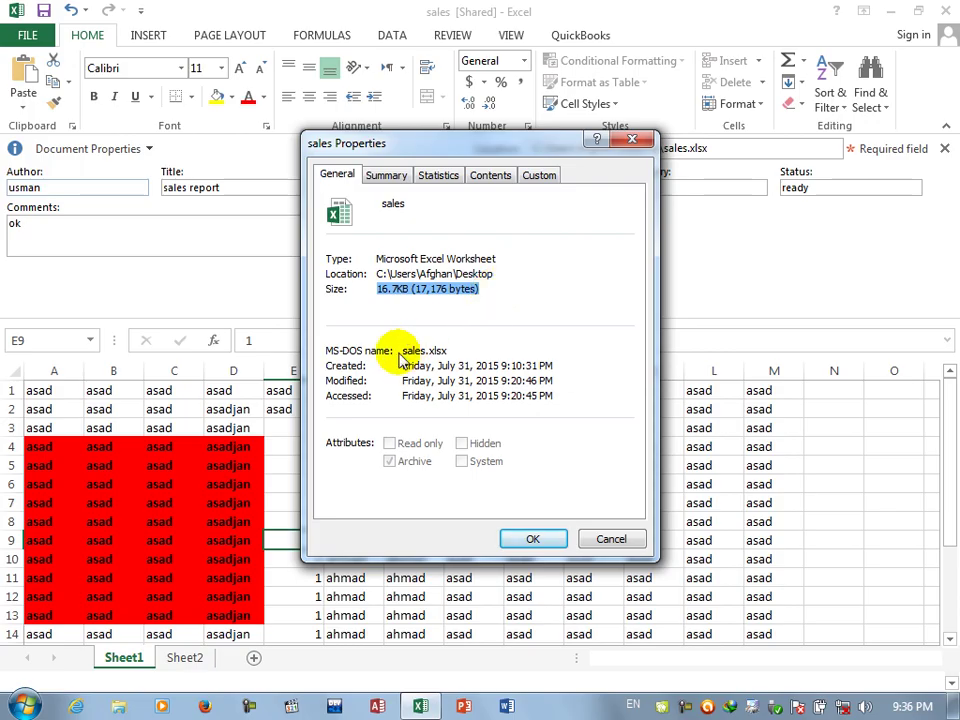
drag(402, 351, 457, 351)
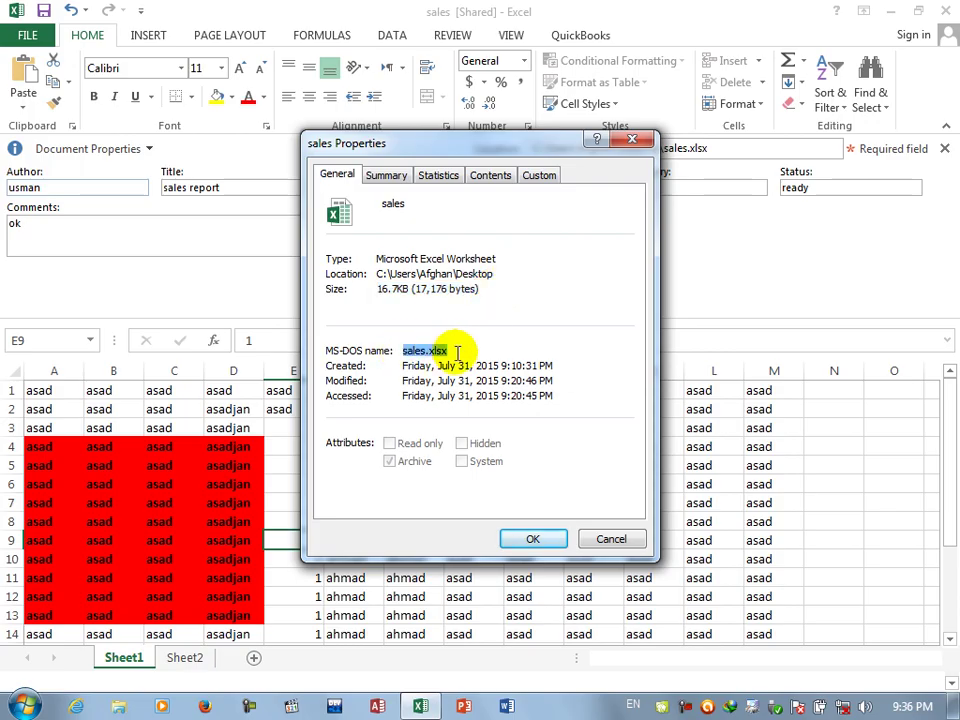
drag(414, 364, 561, 368)
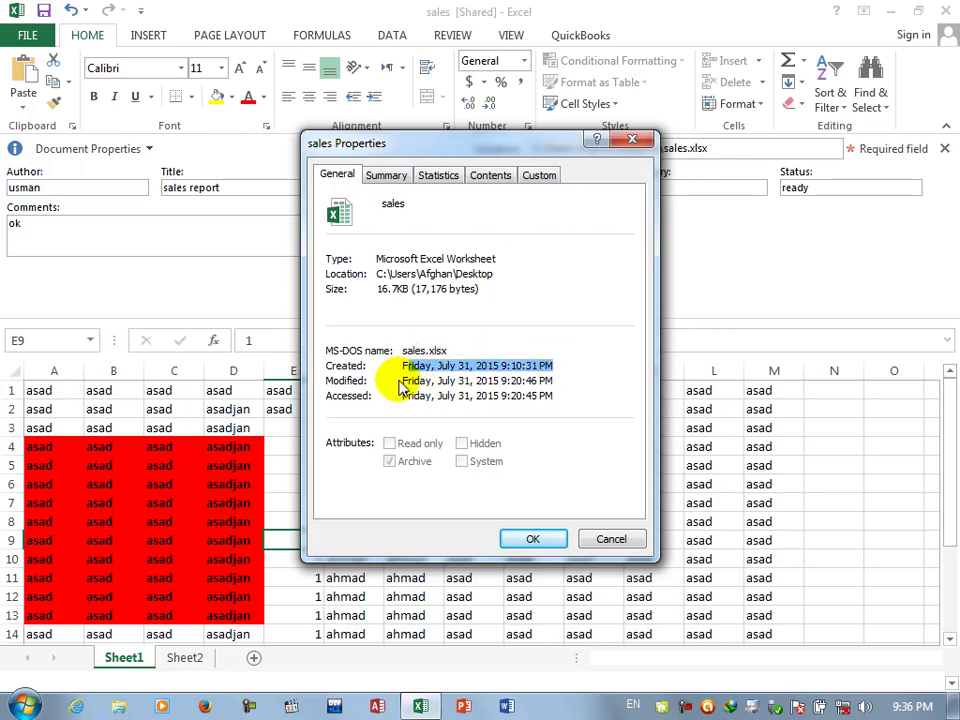
drag(404, 396, 574, 395)
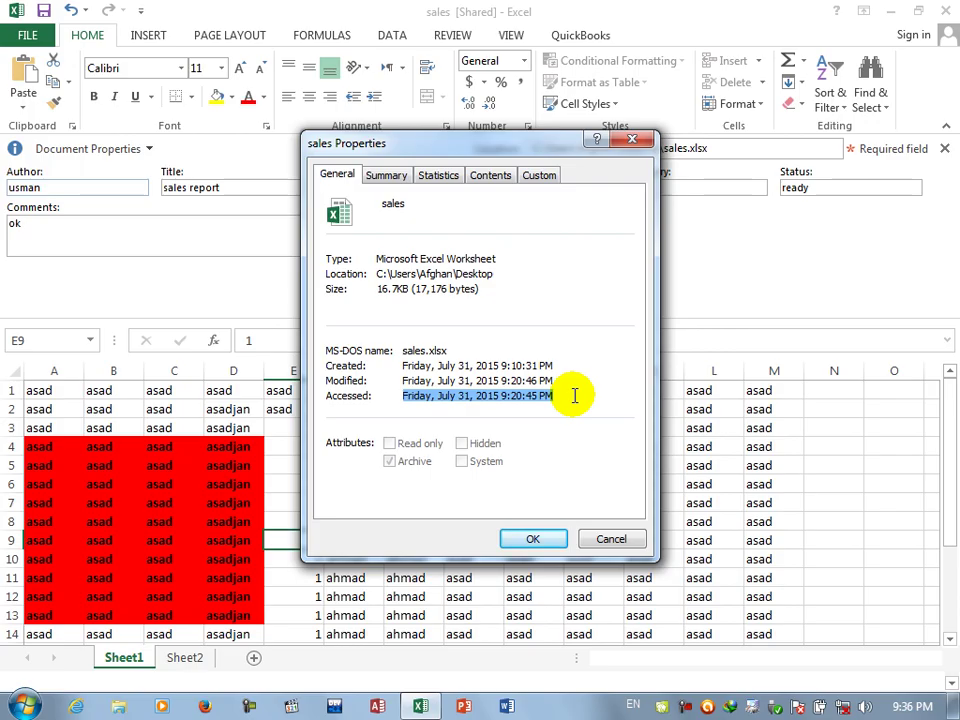
Review the workbook's summary, statistics, worksheet contents and custom properties, and close the properties dialog
click(385, 175)
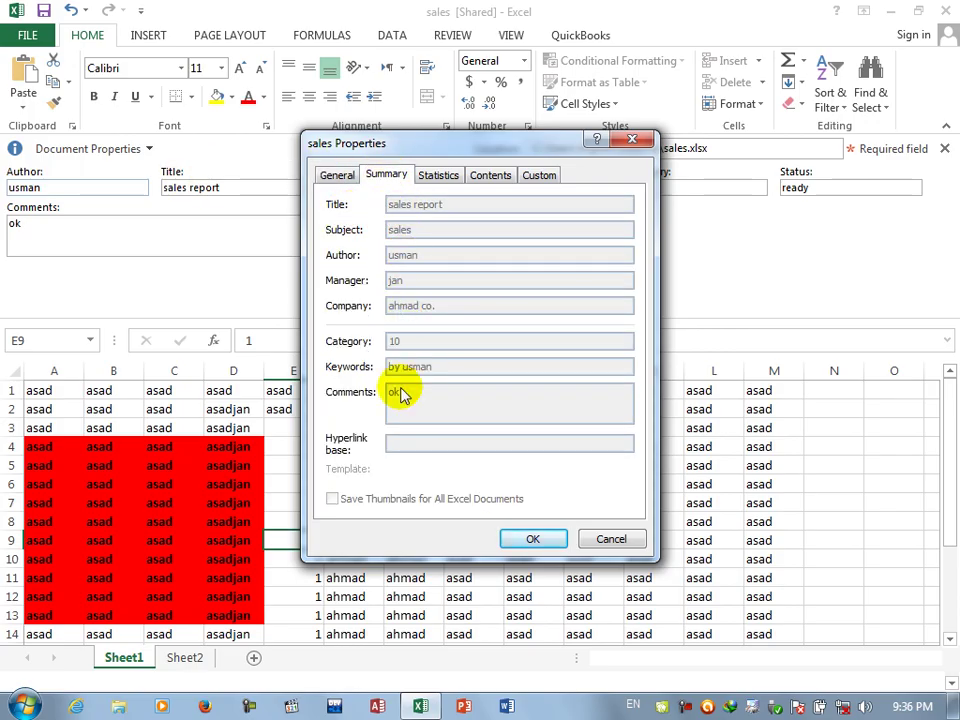
click(436, 175)
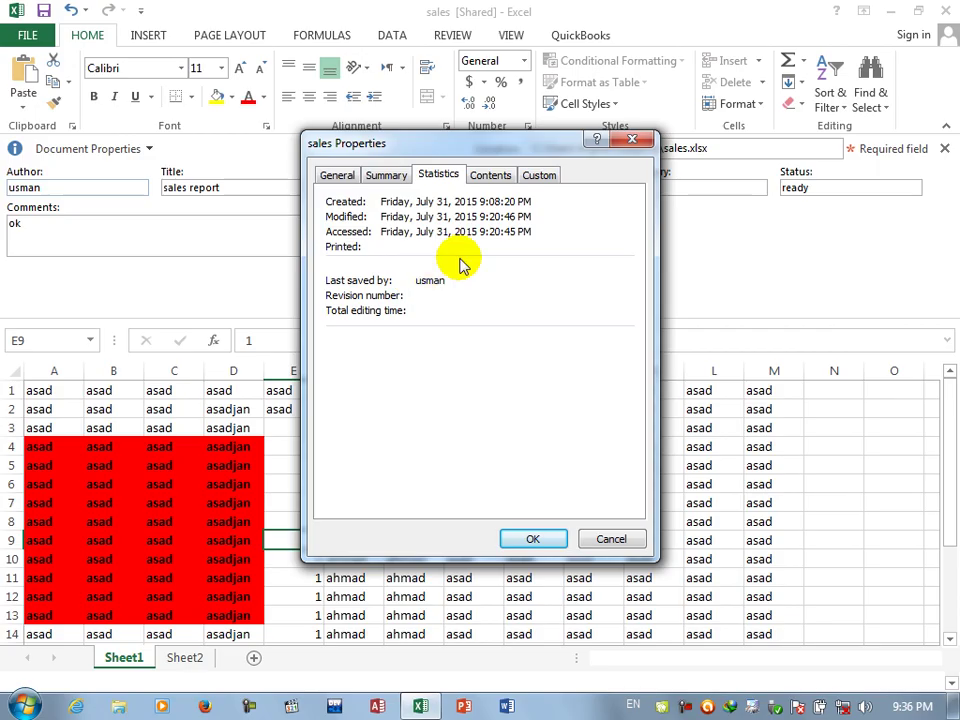
click(490, 180)
click(405, 206)
click(436, 223)
click(437, 236)
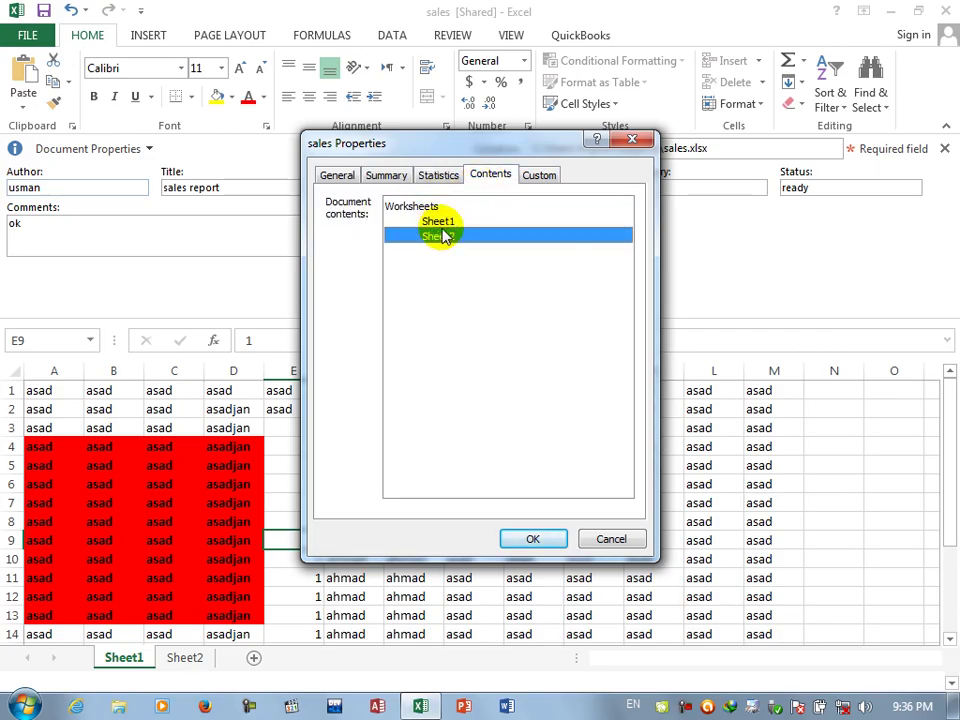
click(542, 178)
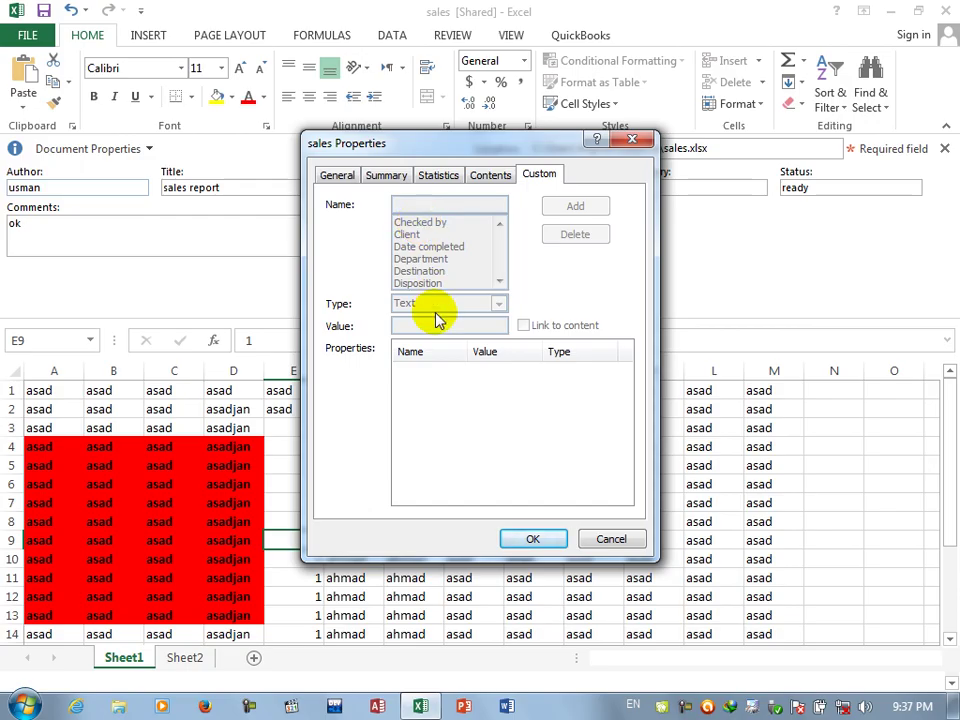
click(632, 140)
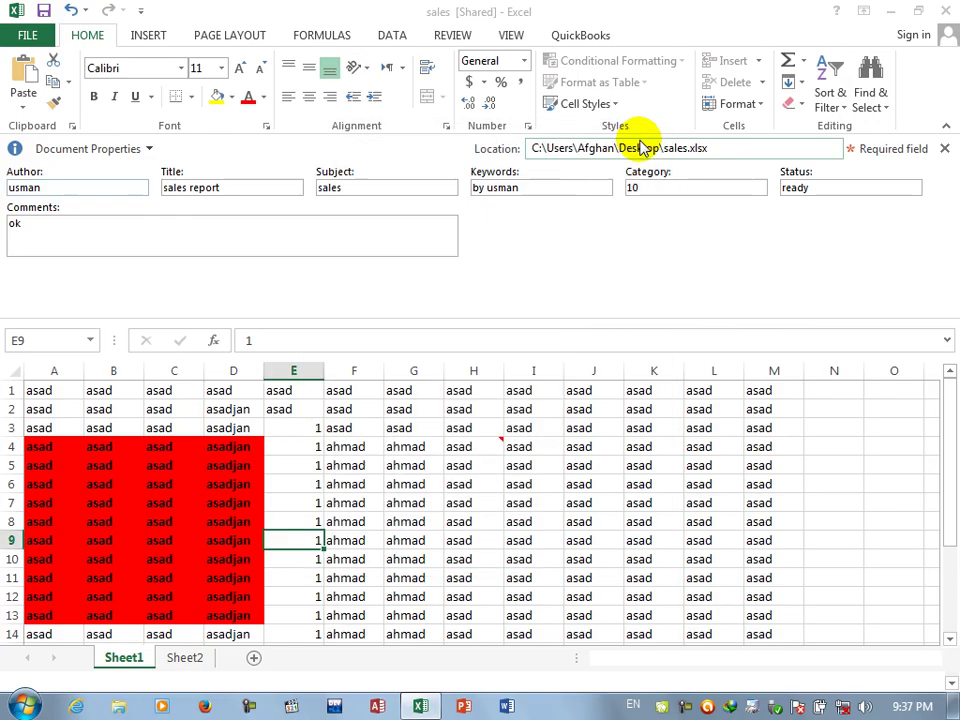